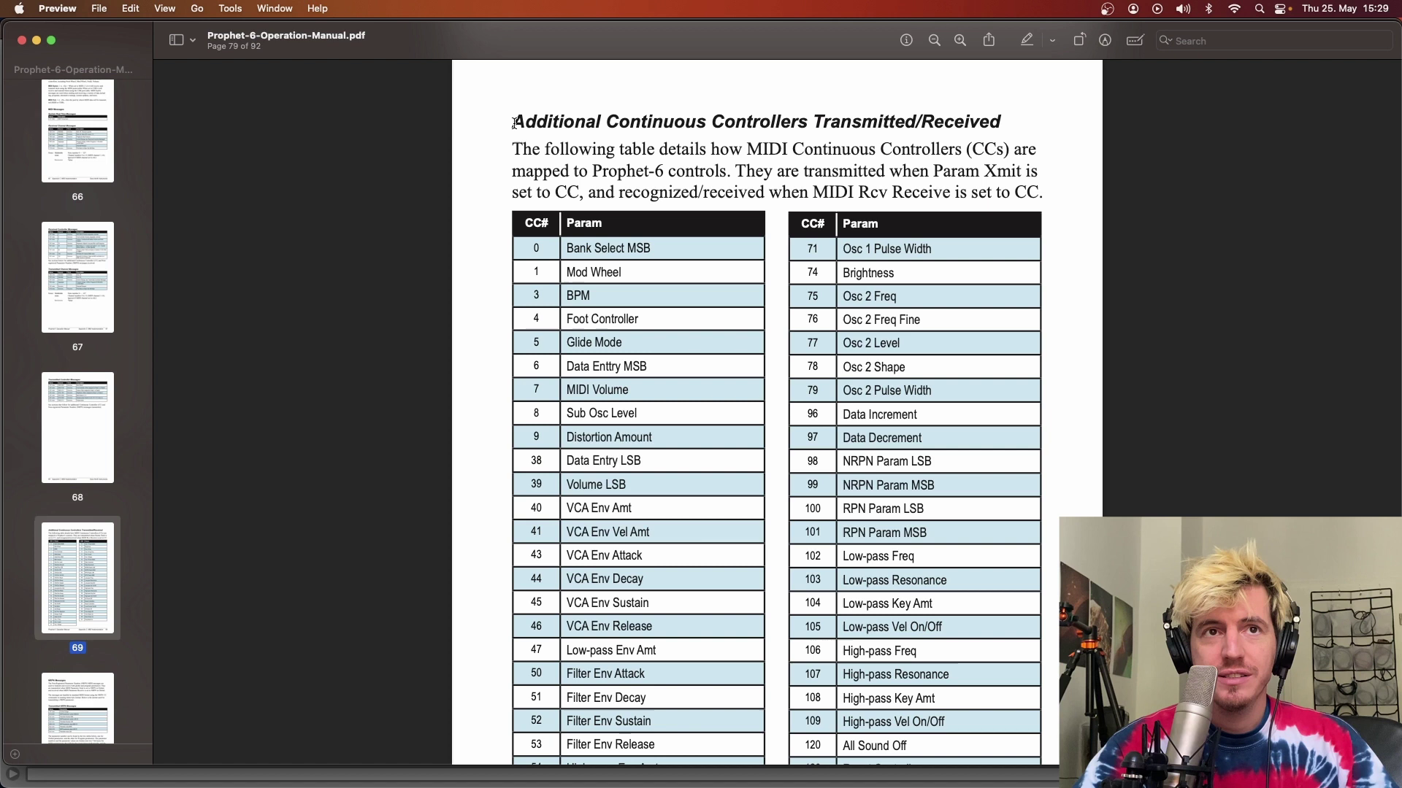
- Highlight the Additional Continuous Controllers heading and browse the CC table
{"action": "left_click_drag", "start_coordinate": [509, 123], "coordinate": [1050, 112]}
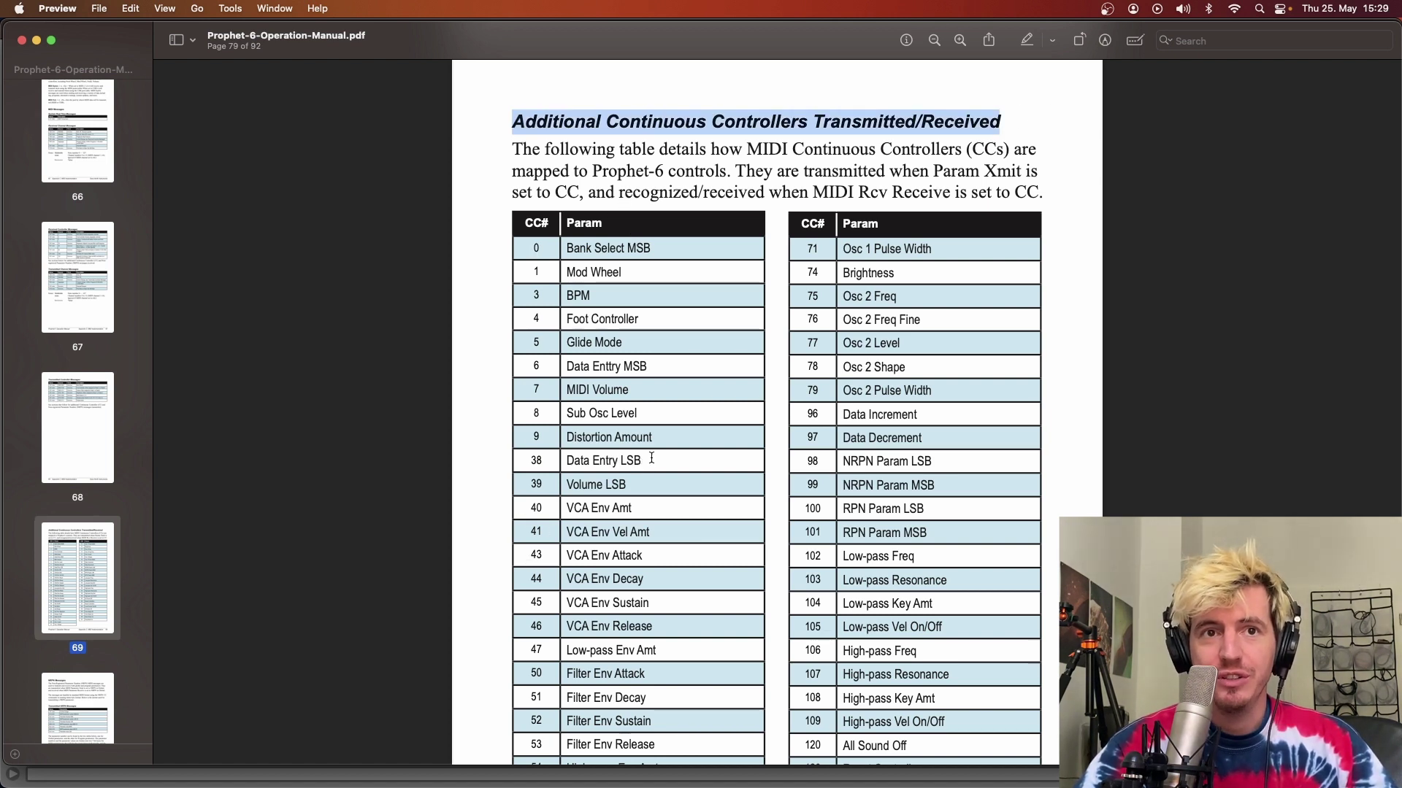
{"action": "scroll", "coordinate": [651, 457], "scroll_direction": "down", "scroll_amount": 10}
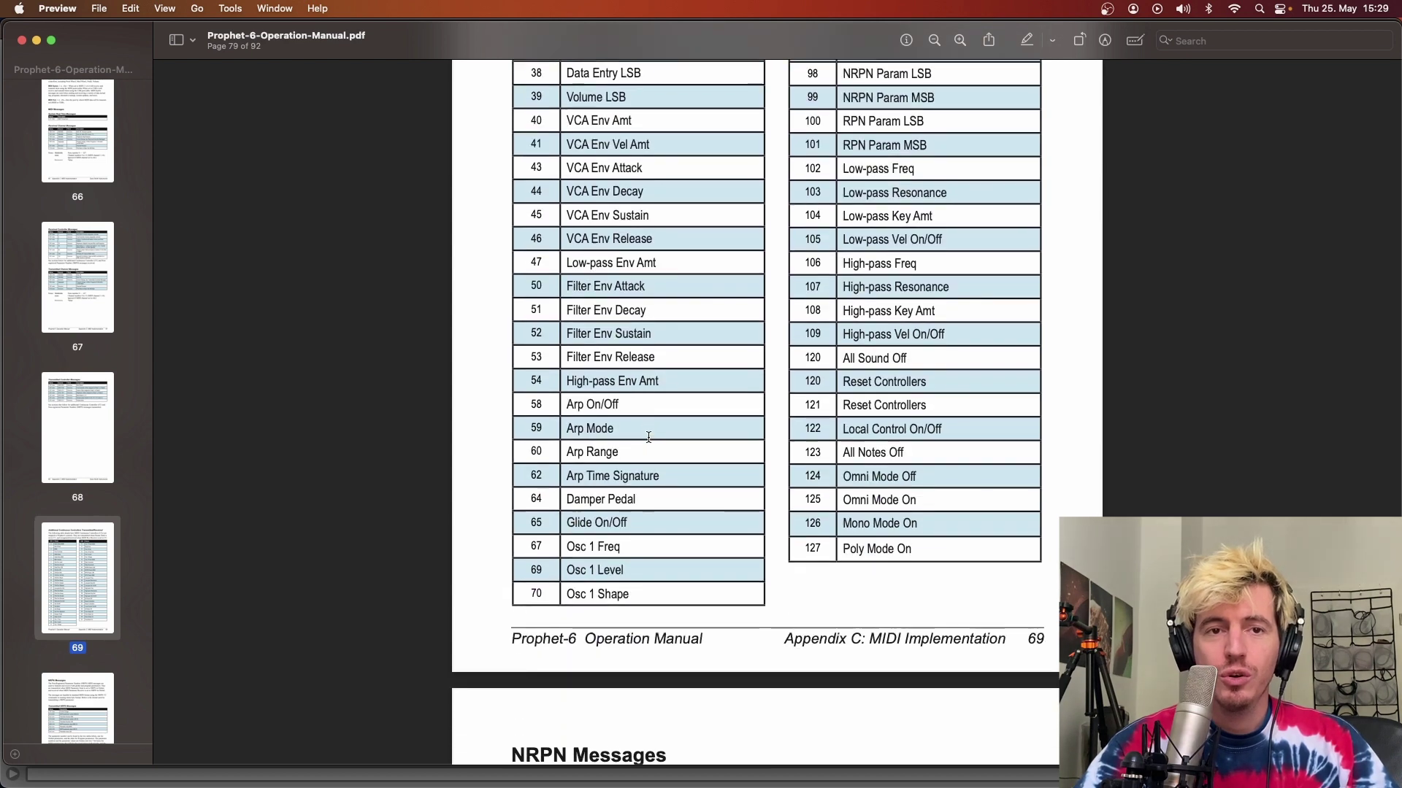
{"action": "scroll", "coordinate": [648, 436], "scroll_direction": "up", "scroll_amount": 10}
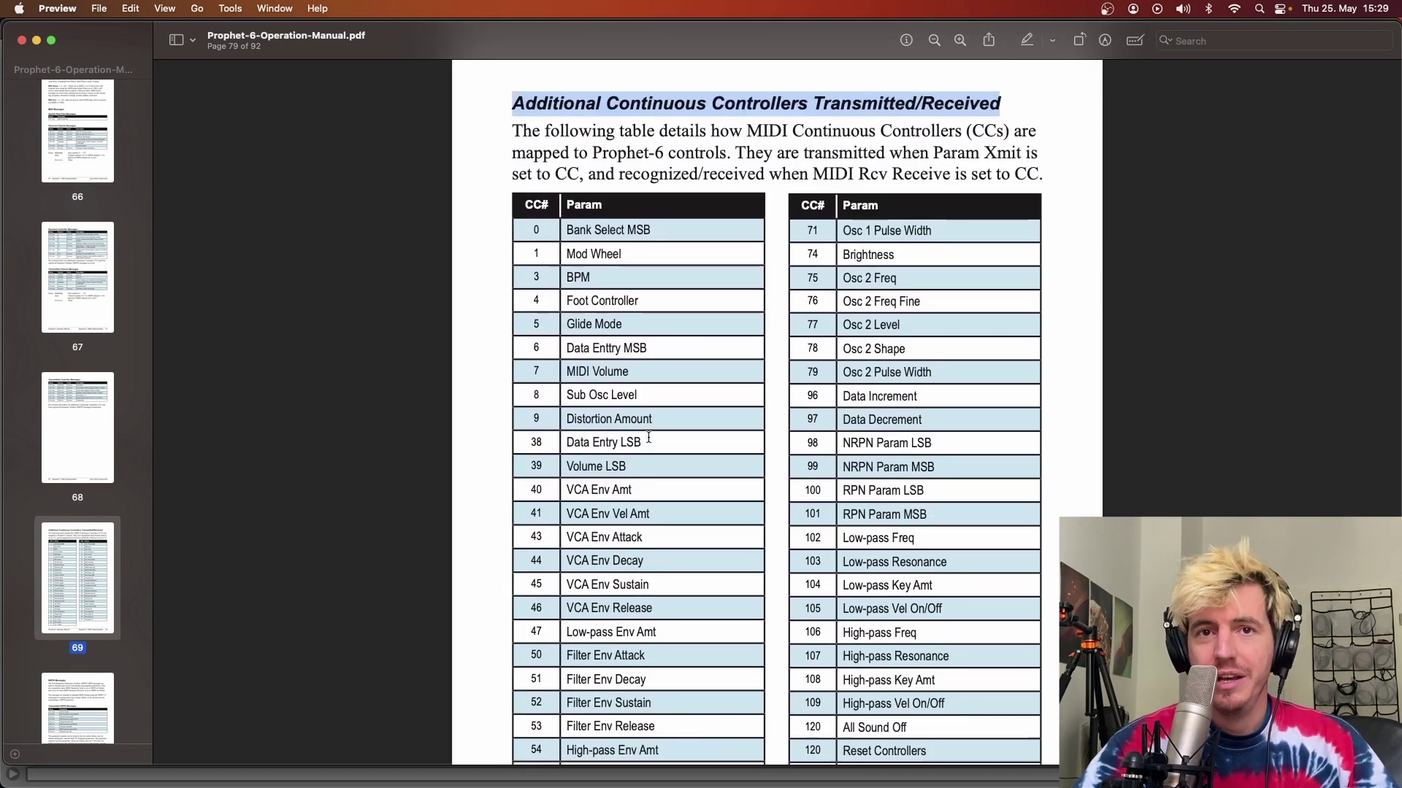
{"action": "scroll", "coordinate": [648, 436], "scroll_direction": "down", "scroll_amount": 3}
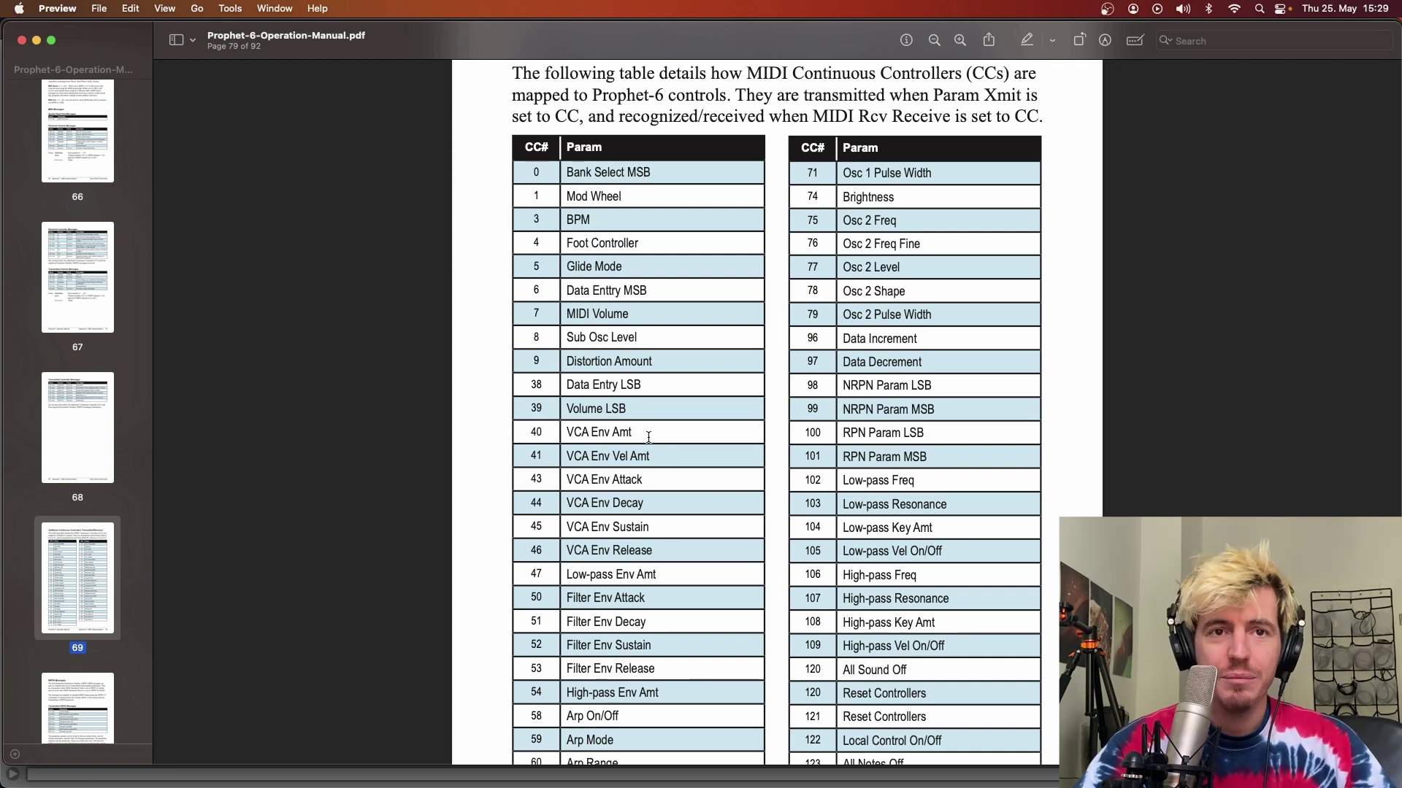
- Scroll down to page 72's Program Parameter Data table of NRPN numbers
{"action": "scroll", "coordinate": [647, 438], "scroll_direction": "down", "scroll_amount": 4}
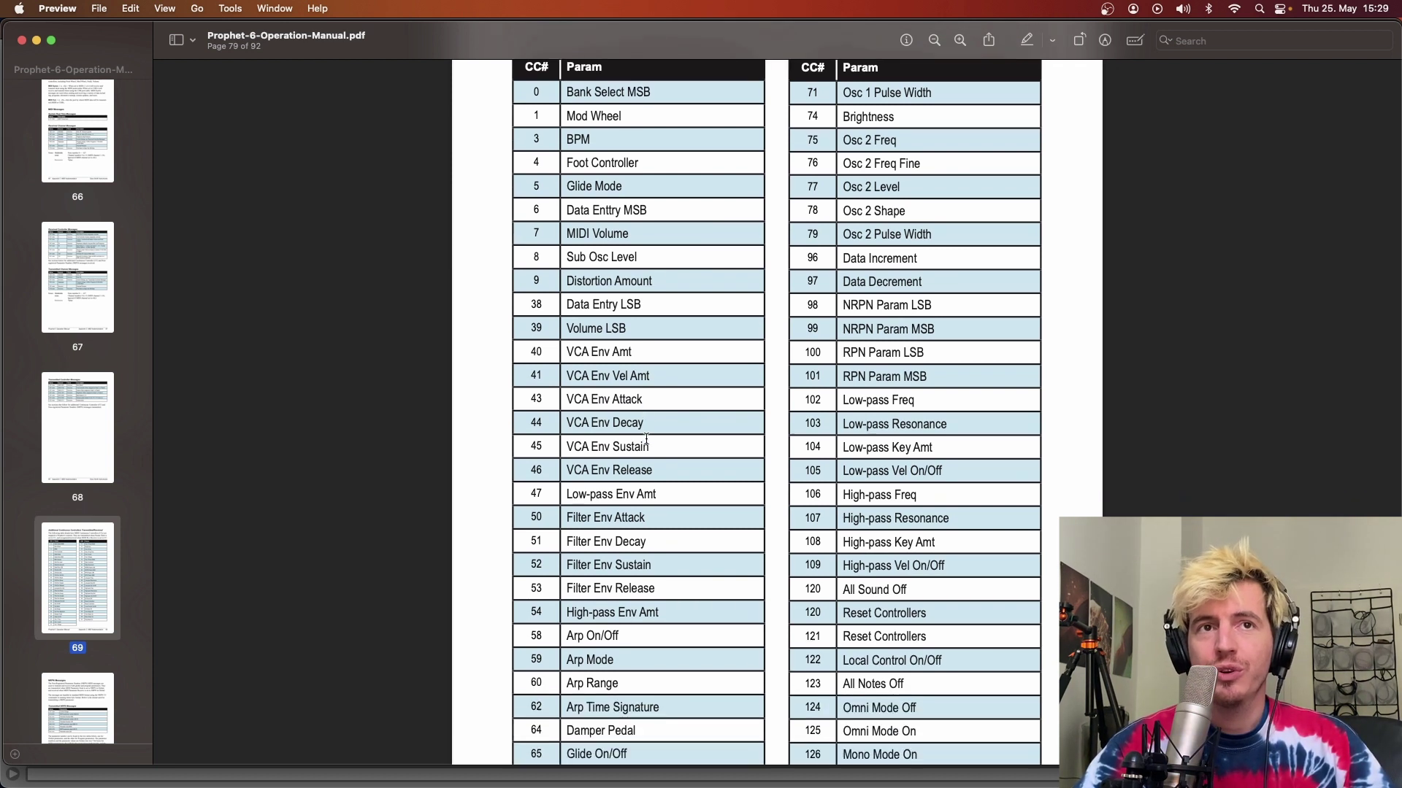
{"action": "scroll", "coordinate": [646, 438], "scroll_direction": "down", "scroll_amount": 2}
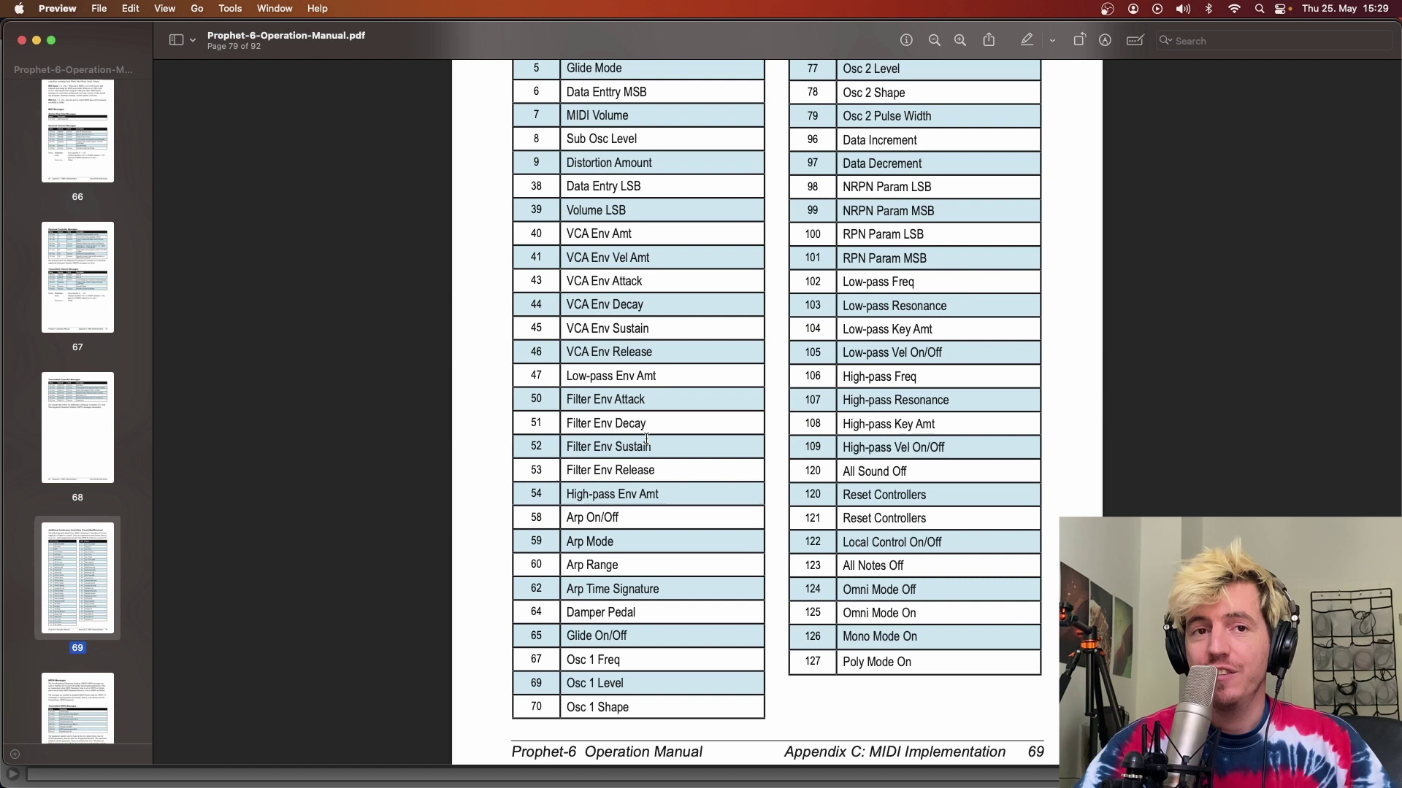
{"action": "scroll", "coordinate": [701, 409], "scroll_direction": "up", "scroll_amount": 4}
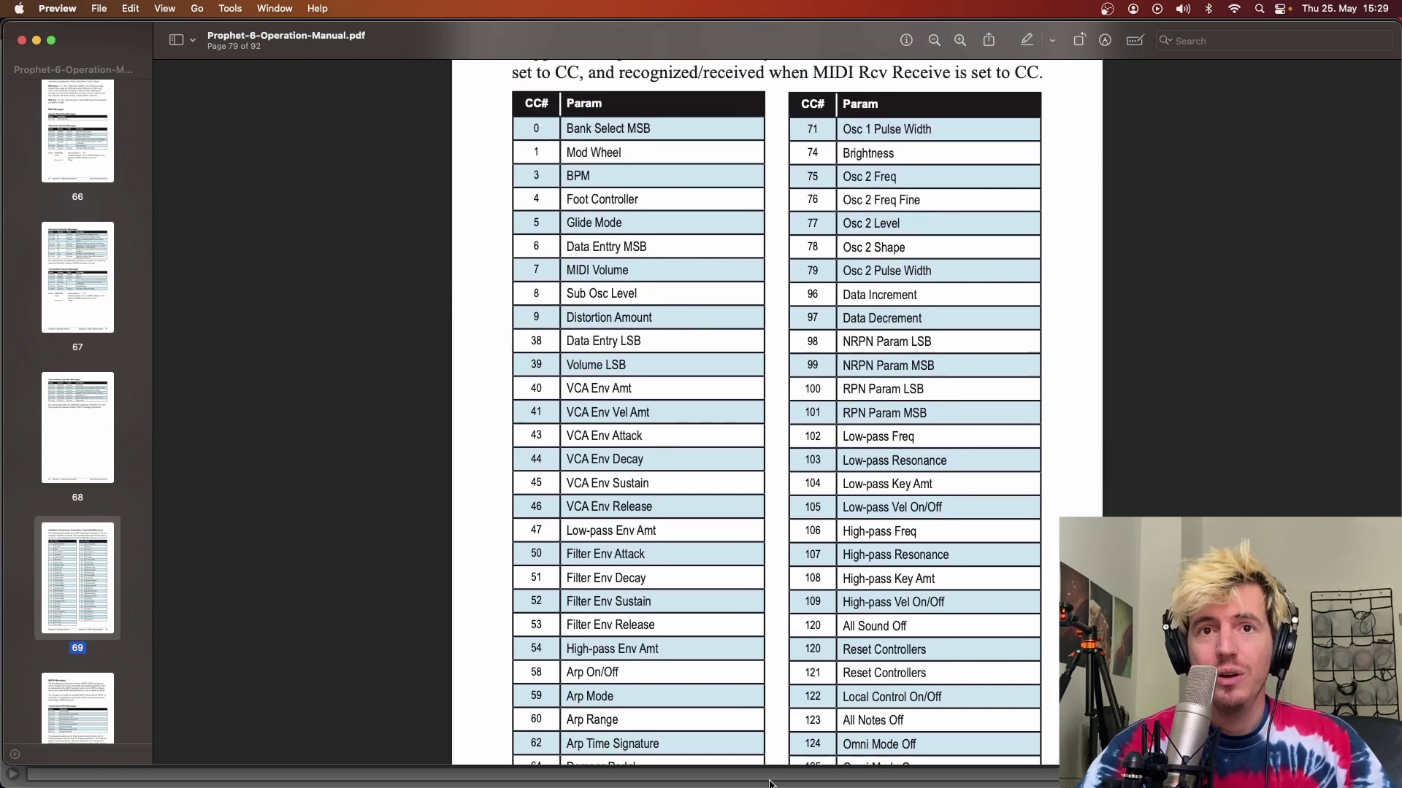
{"action": "scroll", "coordinate": [827, 445], "scroll_direction": "down", "scroll_amount": 3}
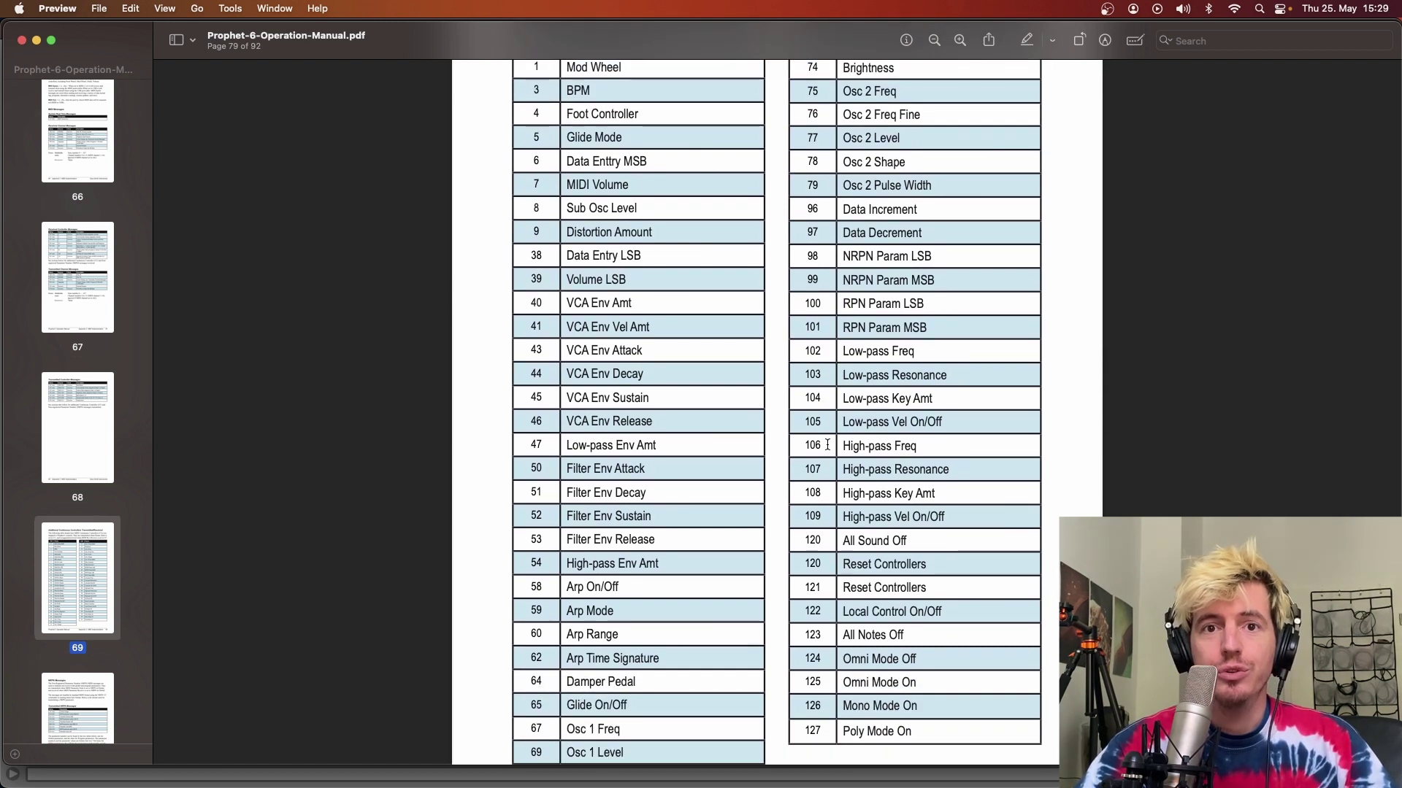
{"action": "scroll", "coordinate": [720, 447], "scroll_direction": "down", "scroll_amount": 20}
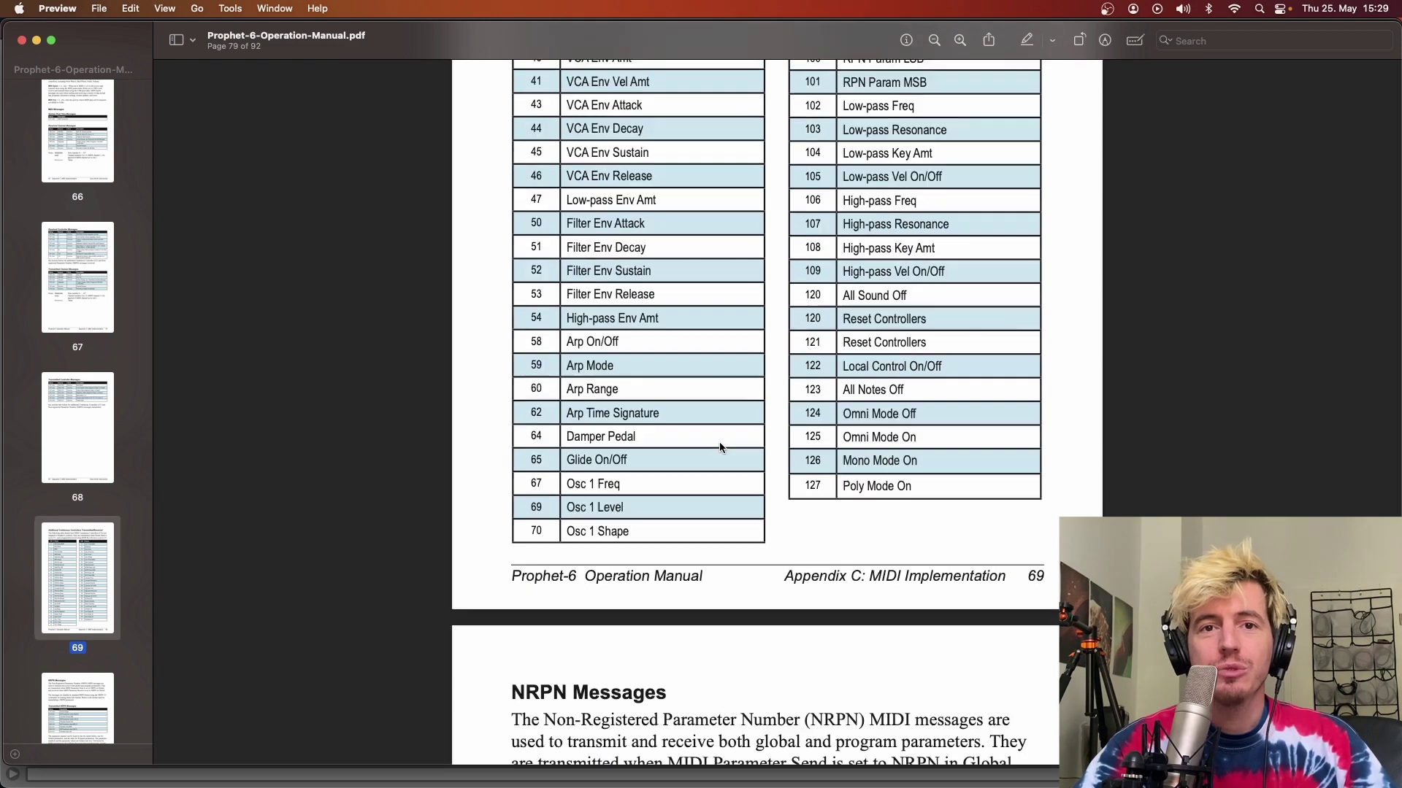
{"action": "scroll", "coordinate": [720, 447], "scroll_direction": "down", "scroll_amount": 15}
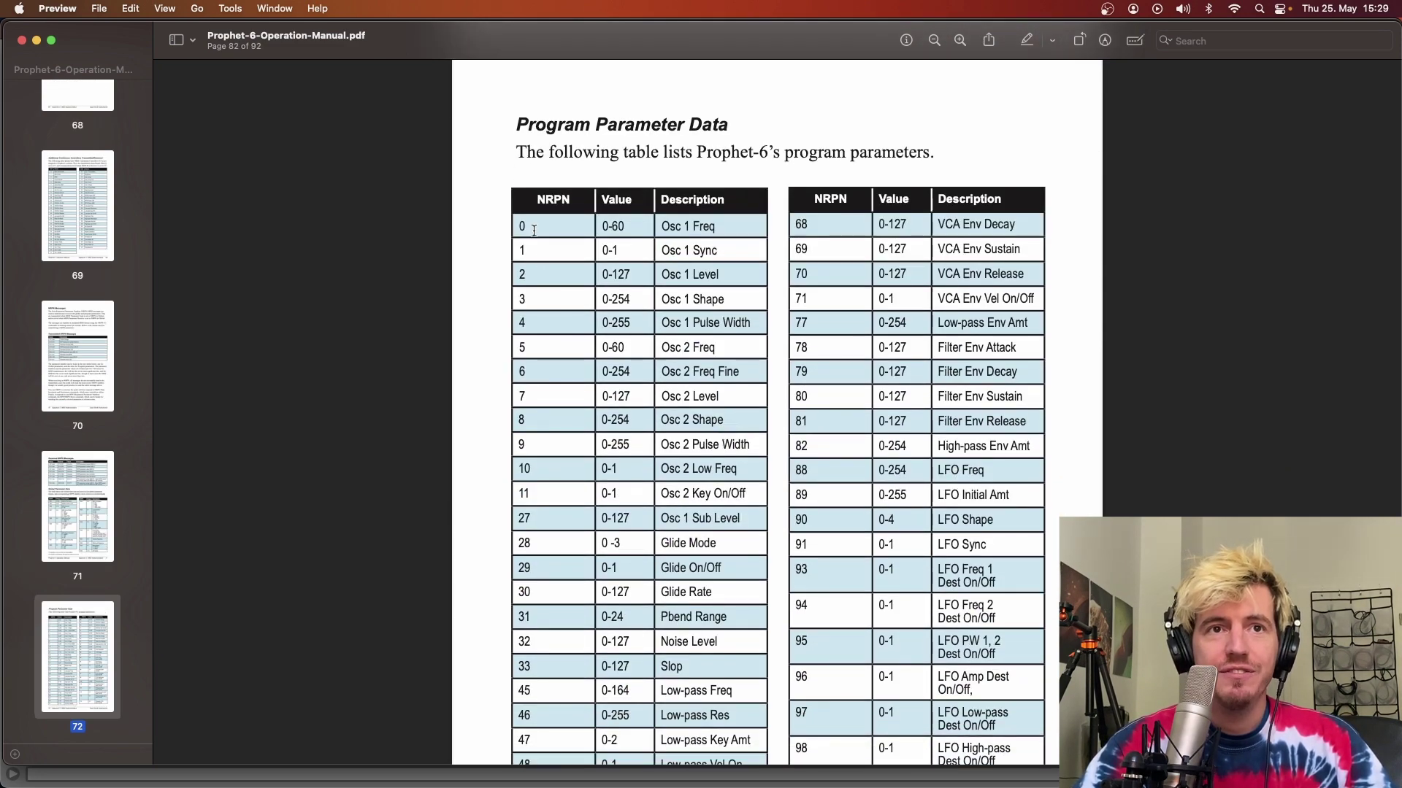
{"action": "scroll", "coordinate": [543, 249], "scroll_direction": "down", "scroll_amount": 20}
{"action": "scroll", "coordinate": [550, 270], "scroll_direction": "down", "scroll_amount": 20}
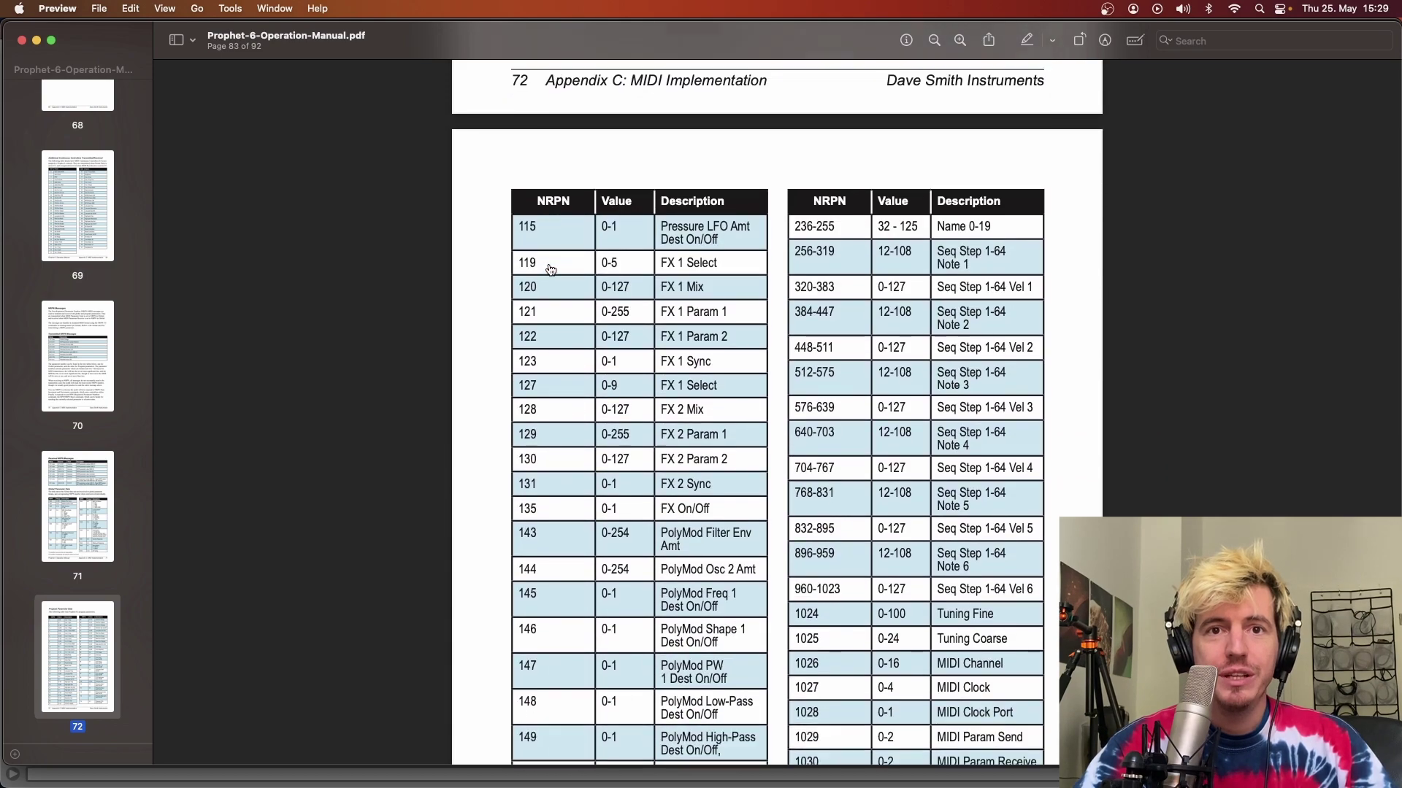
{"action": "scroll", "coordinate": [550, 271], "scroll_direction": "up", "scroll_amount": 20}
{"action": "scroll", "coordinate": [551, 270], "scroll_direction": "up", "scroll_amount": 20}
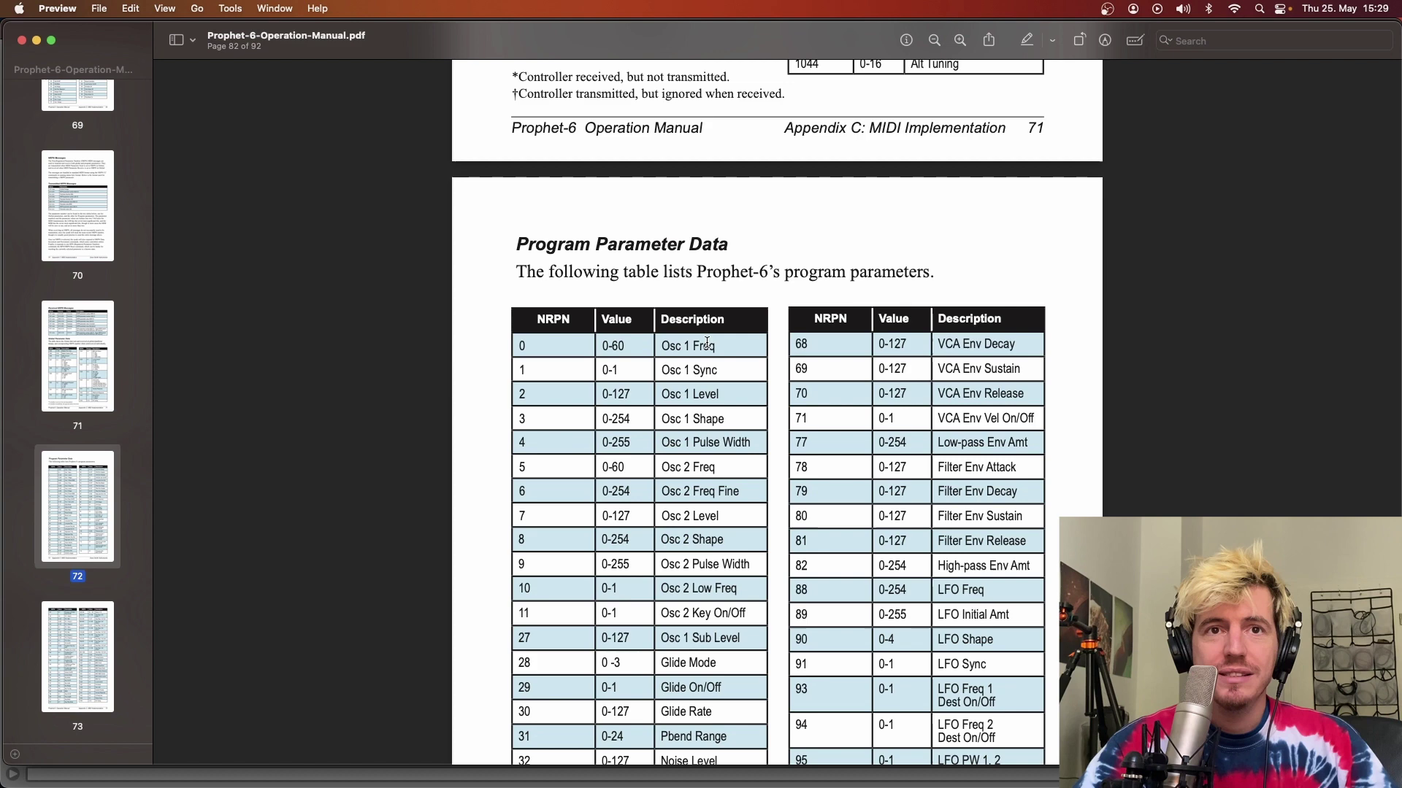
{"action": "left_click_drag", "start_coordinate": [724, 344], "coordinate": [433, 346]}
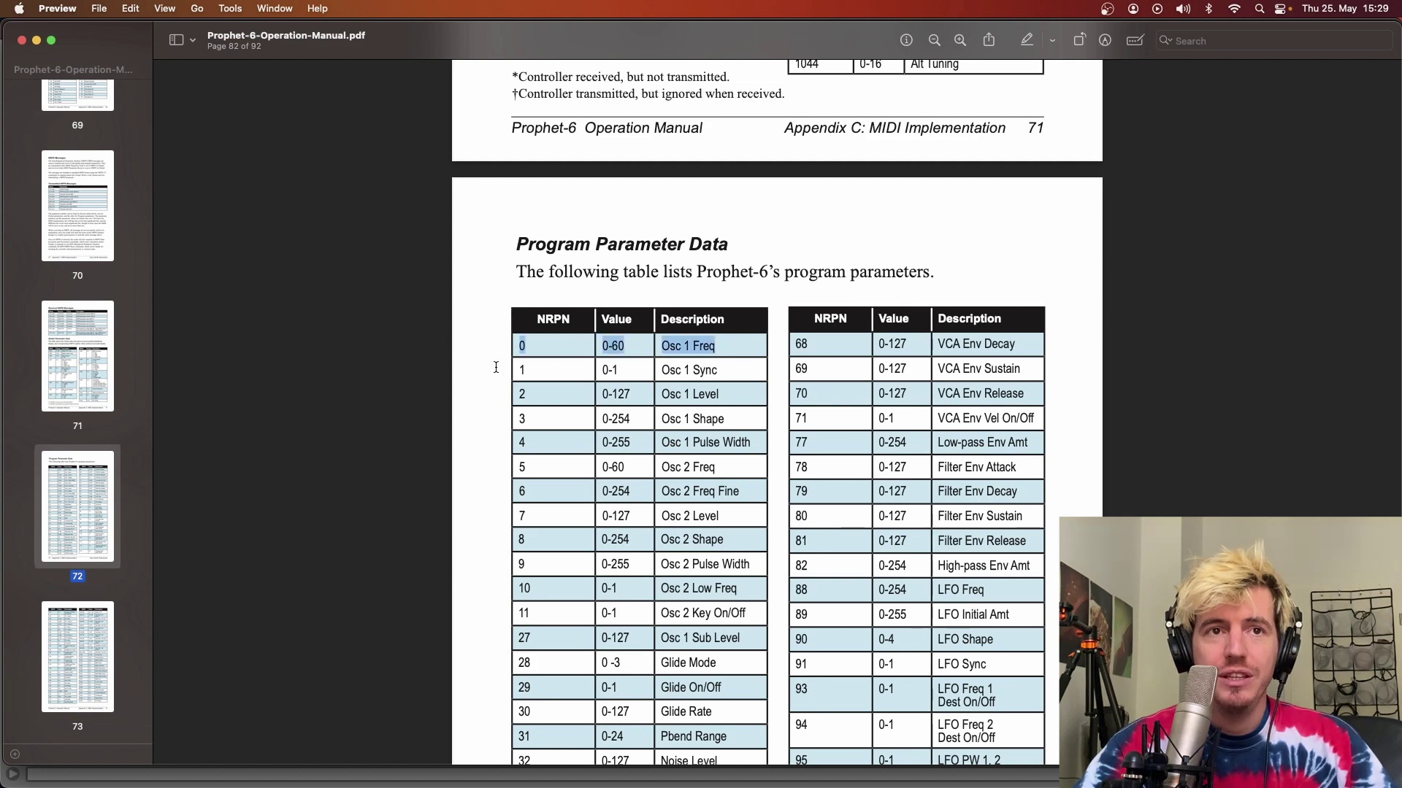
{"action": "scroll", "coordinate": [667, 370], "scroll_direction": "down", "scroll_amount": 20}
{"action": "scroll", "coordinate": [676, 373], "scroll_direction": "up", "scroll_amount": 7}
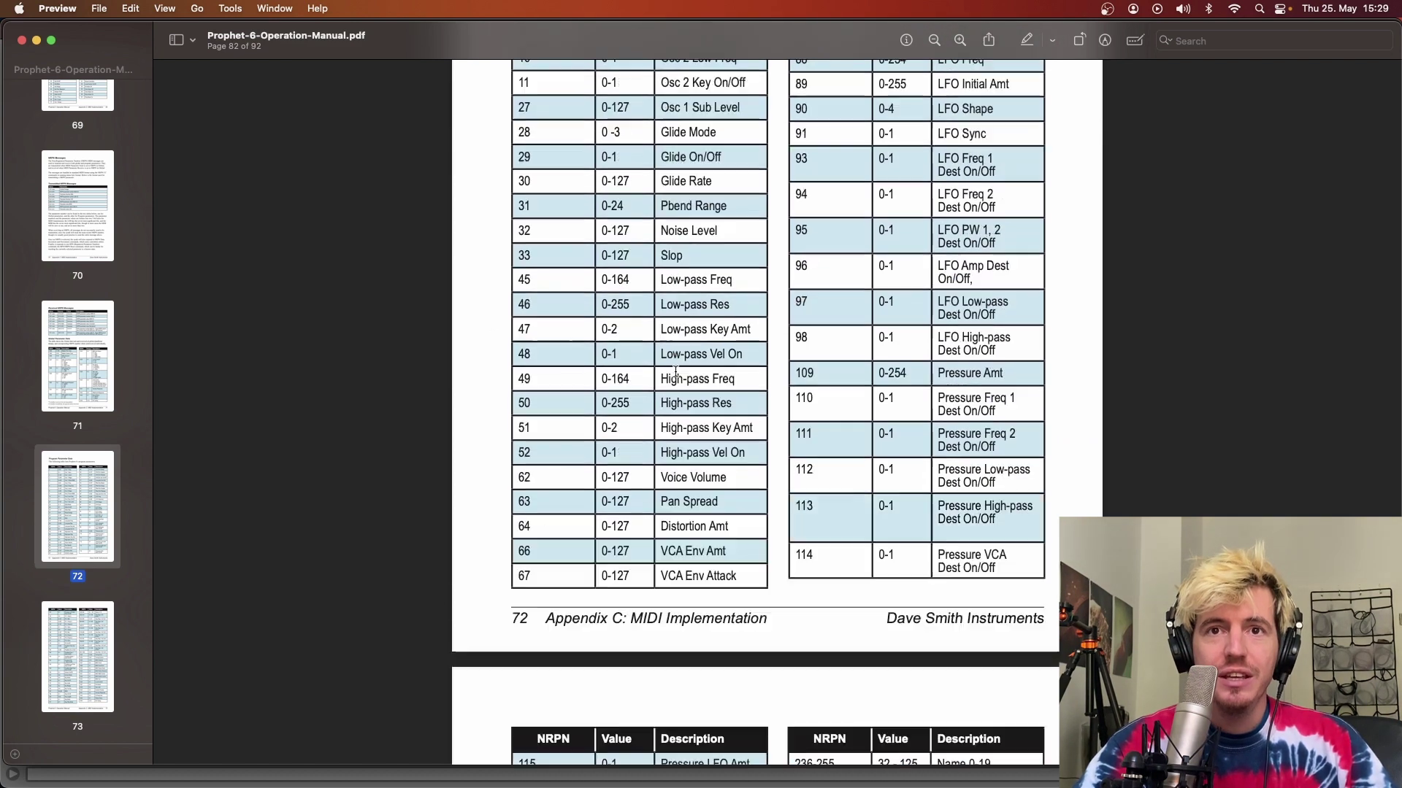
{"action": "scroll", "coordinate": [676, 372], "scroll_direction": "up", "scroll_amount": 3}
{"action": "left_click_drag", "start_coordinate": [939, 251], "coordinate": [1021, 487]}
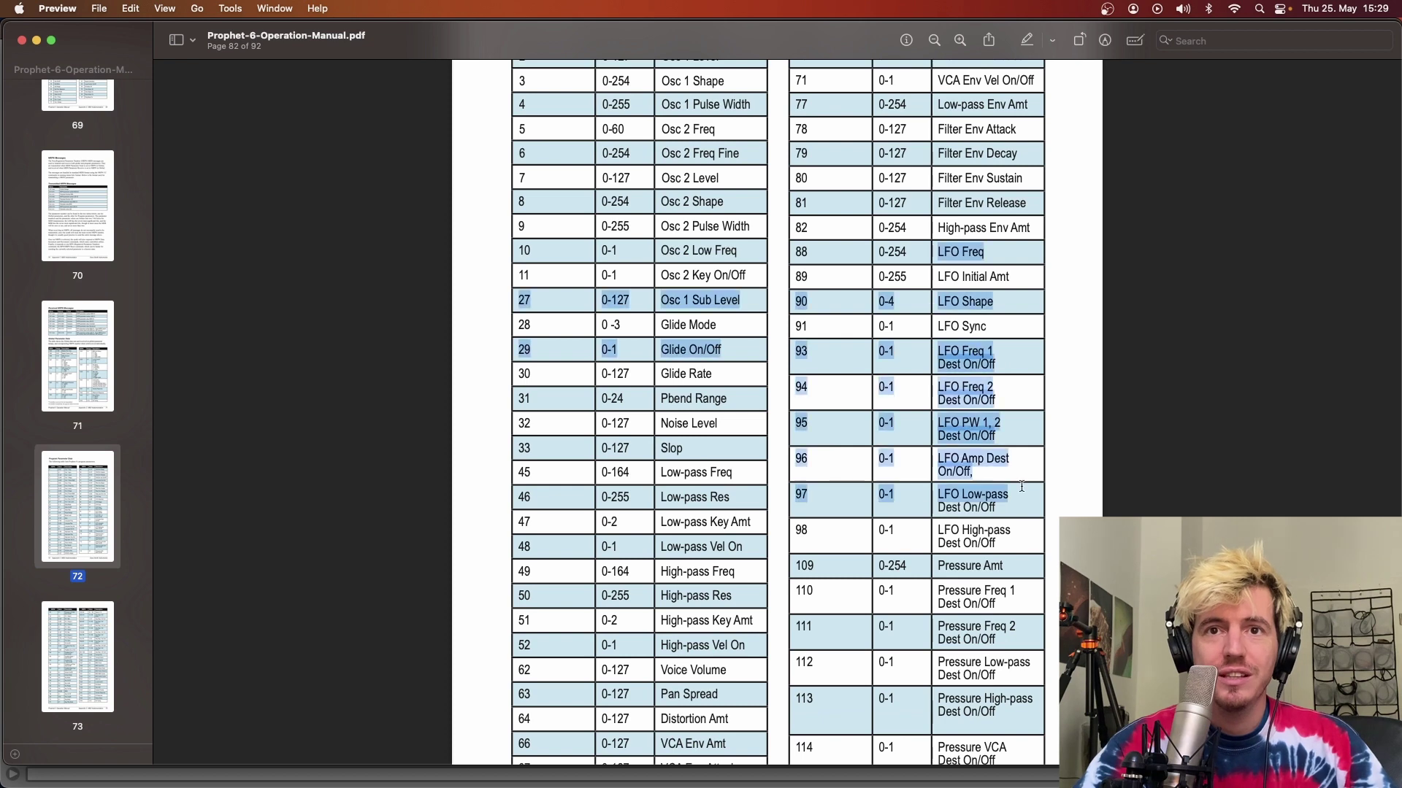
{"action": "left_click", "coordinate": [1025, 451]}
{"action": "scroll", "coordinate": [867, 401], "scroll_direction": "up", "scroll_amount": 9}
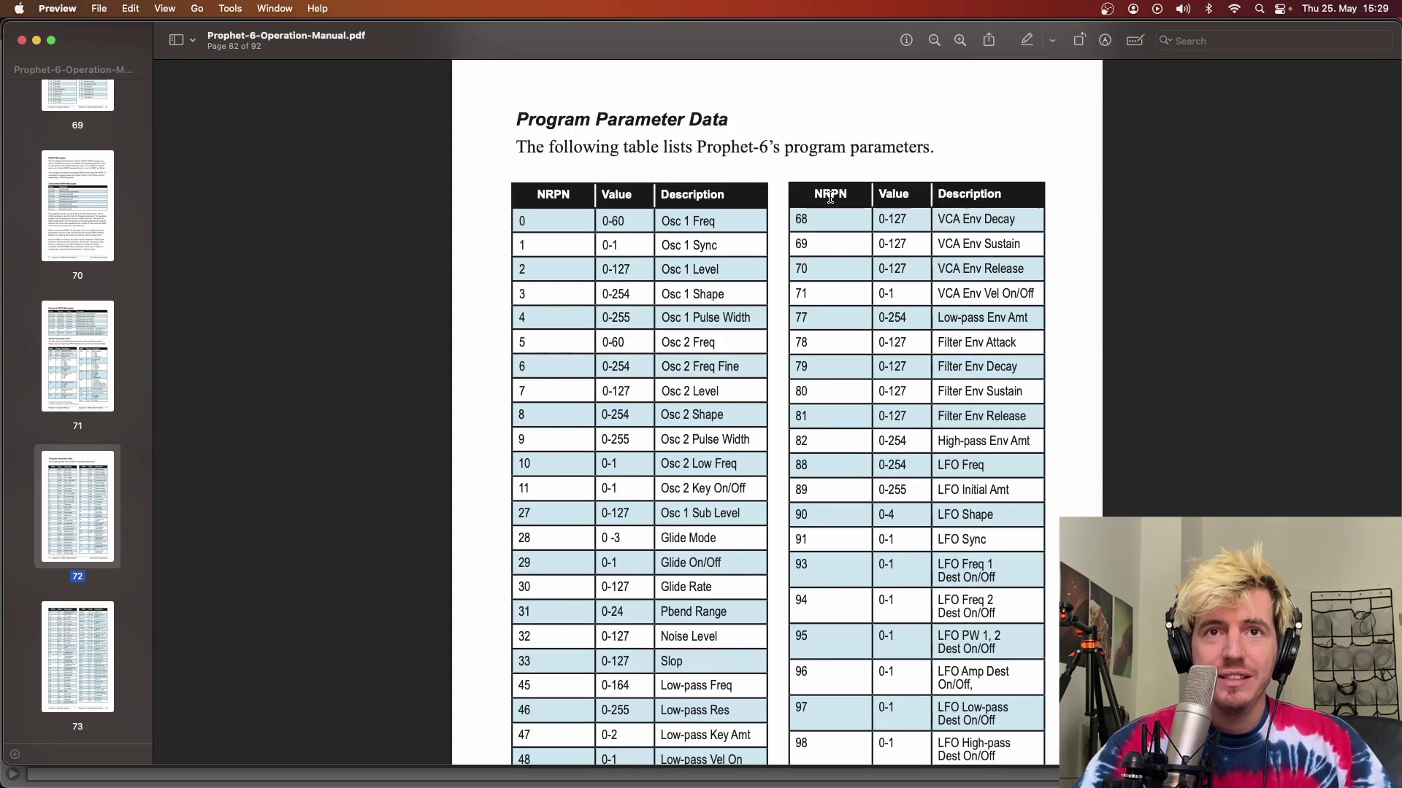
{"action": "left_click_drag", "start_coordinate": [806, 188], "coordinate": [850, 193]}
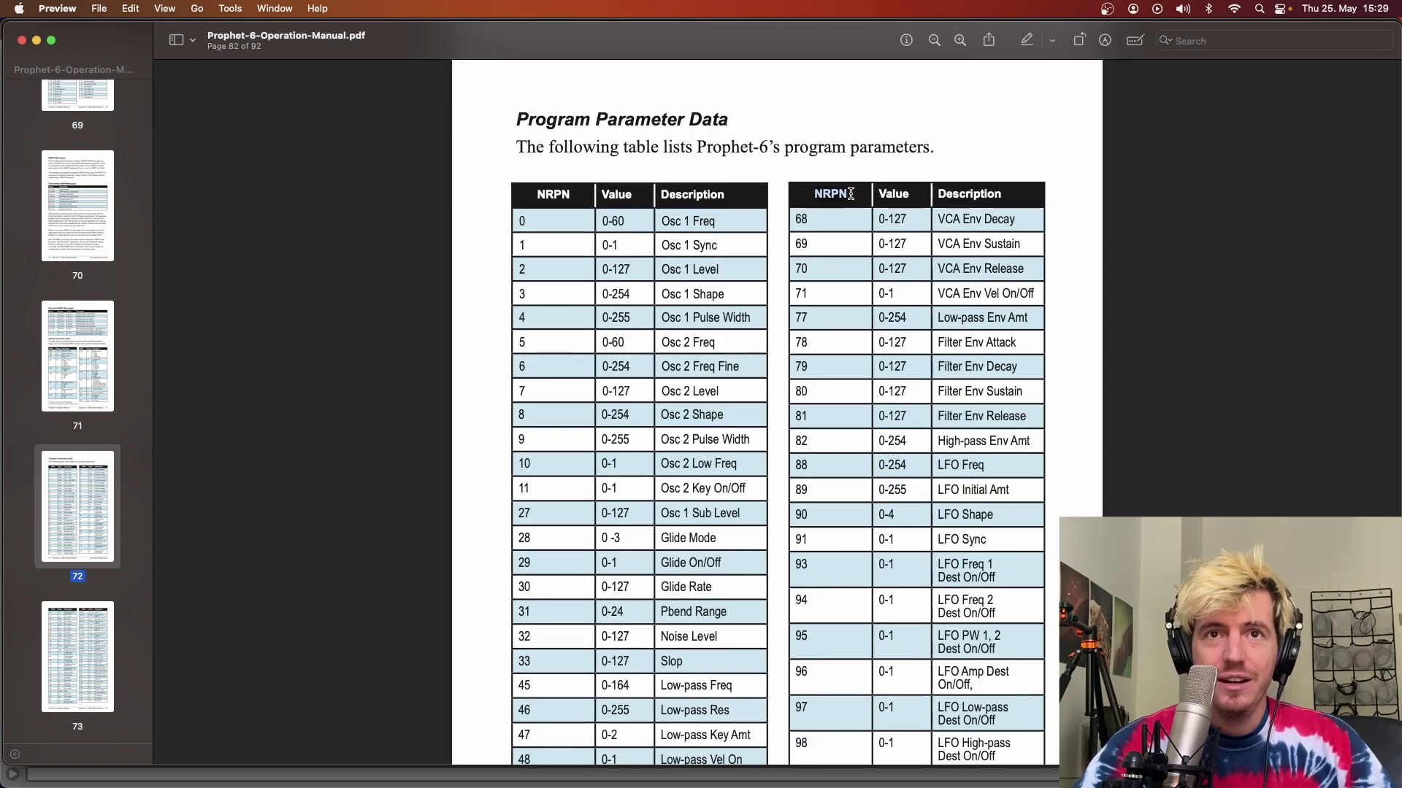
{"action": "left_click", "coordinate": [850, 195]}
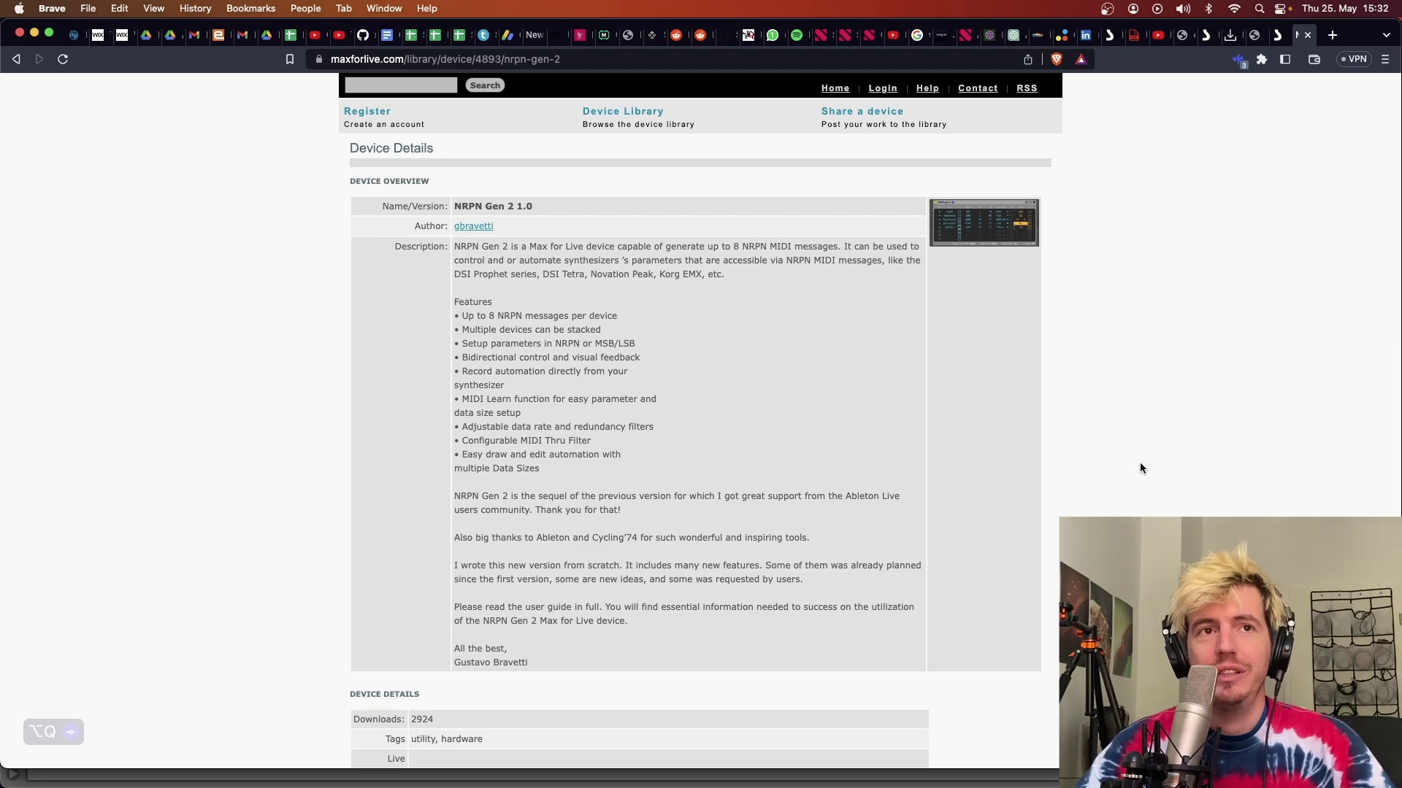
- Zoom into the NRPN Gen 2 maxforlive page and select the Features list
{"action": "scroll", "coordinate": [650, 238], "scroll_direction": "up", "scroll_amount": 5}
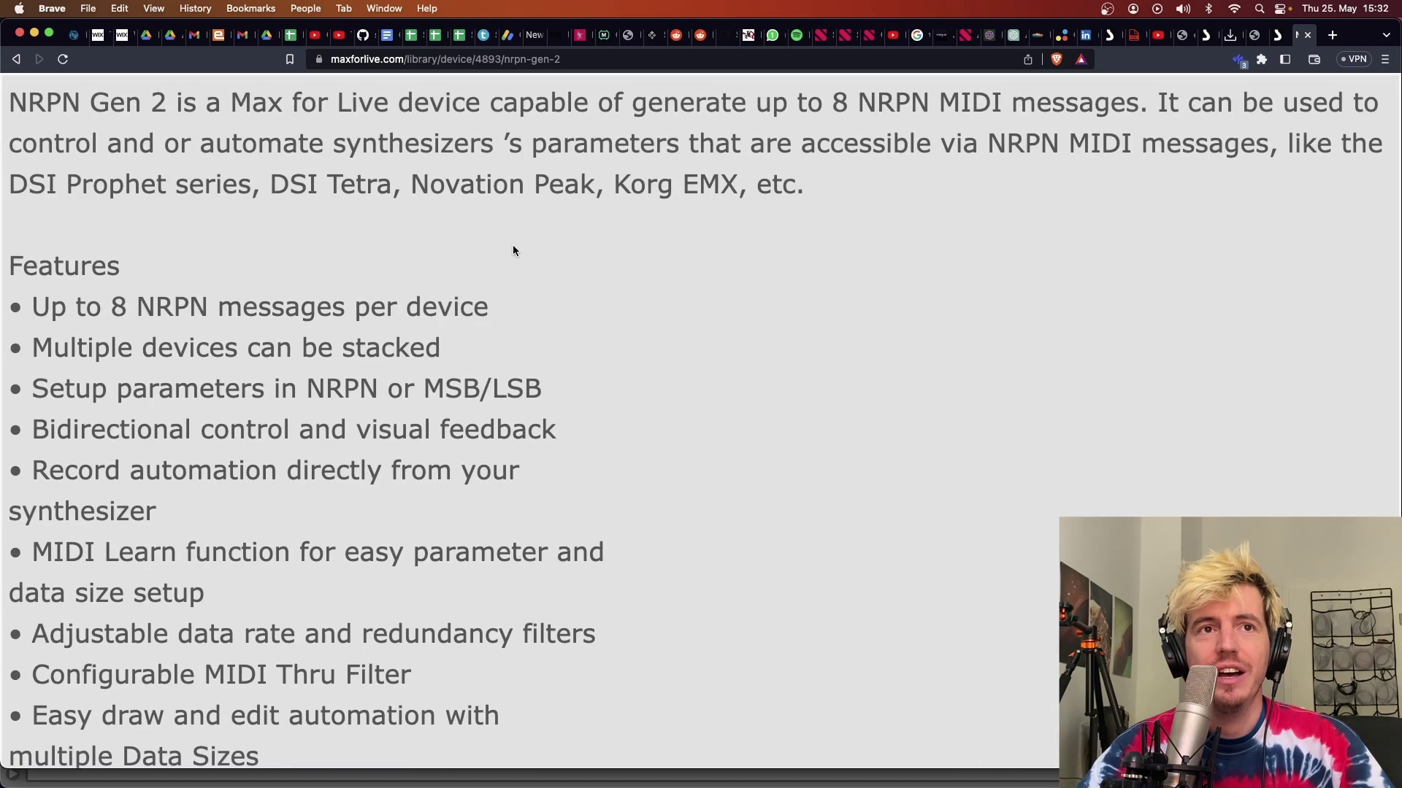
{"action": "left_click_drag", "start_coordinate": [510, 250], "coordinate": [832, 416]}
{"action": "scroll", "coordinate": [664, 380], "scroll_direction": "up", "scroll_amount": 5}
{"action": "scroll", "coordinate": [665, 379], "scroll_direction": "left", "scroll_amount": 3}
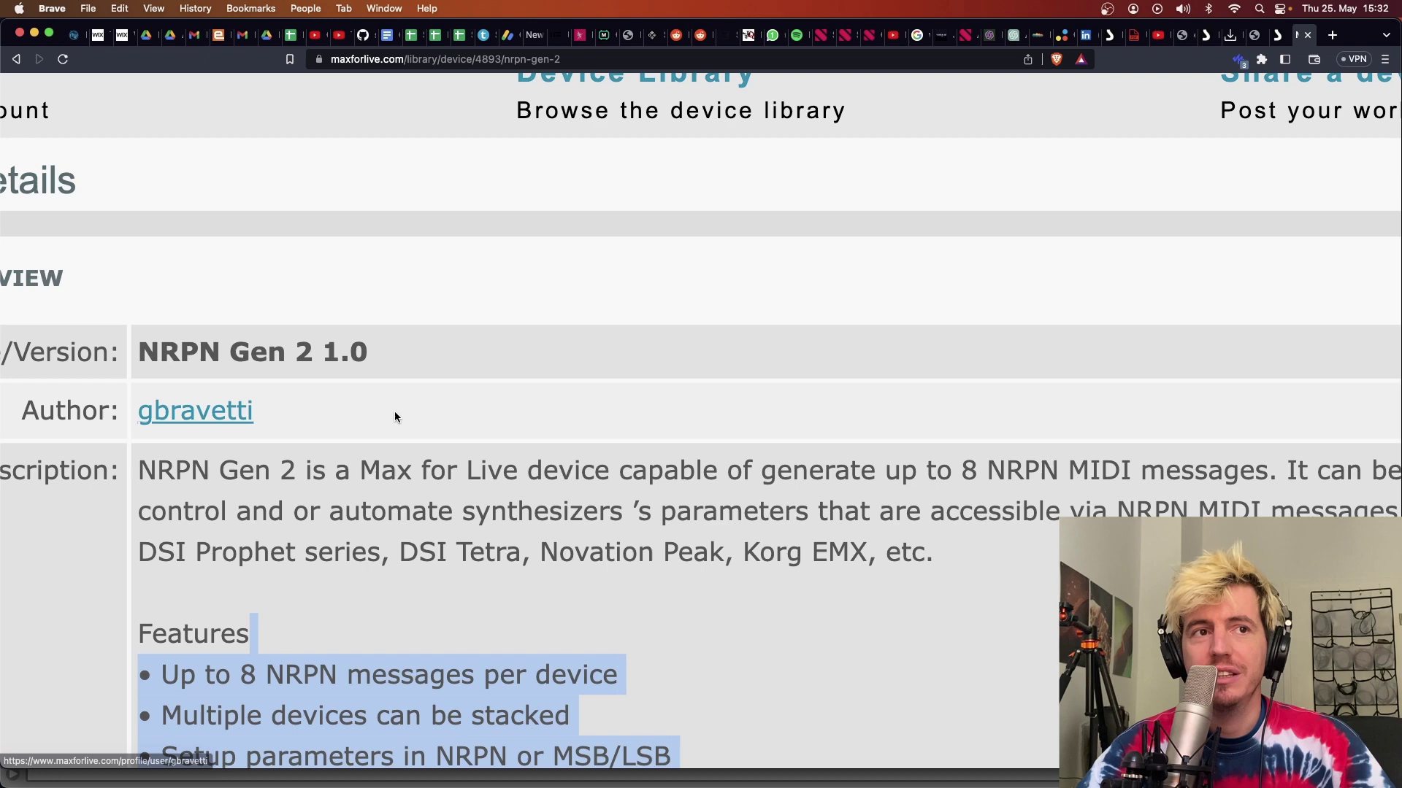
{"action": "scroll", "coordinate": [521, 413], "scroll_direction": "down", "scroll_amount": 4}
{"action": "scroll", "coordinate": [520, 412], "scroll_direction": "down", "scroll_amount": 1}
- Clear the selection, reset the page to normal size, and show all open windows
{"action": "left_click", "coordinate": [521, 414]}
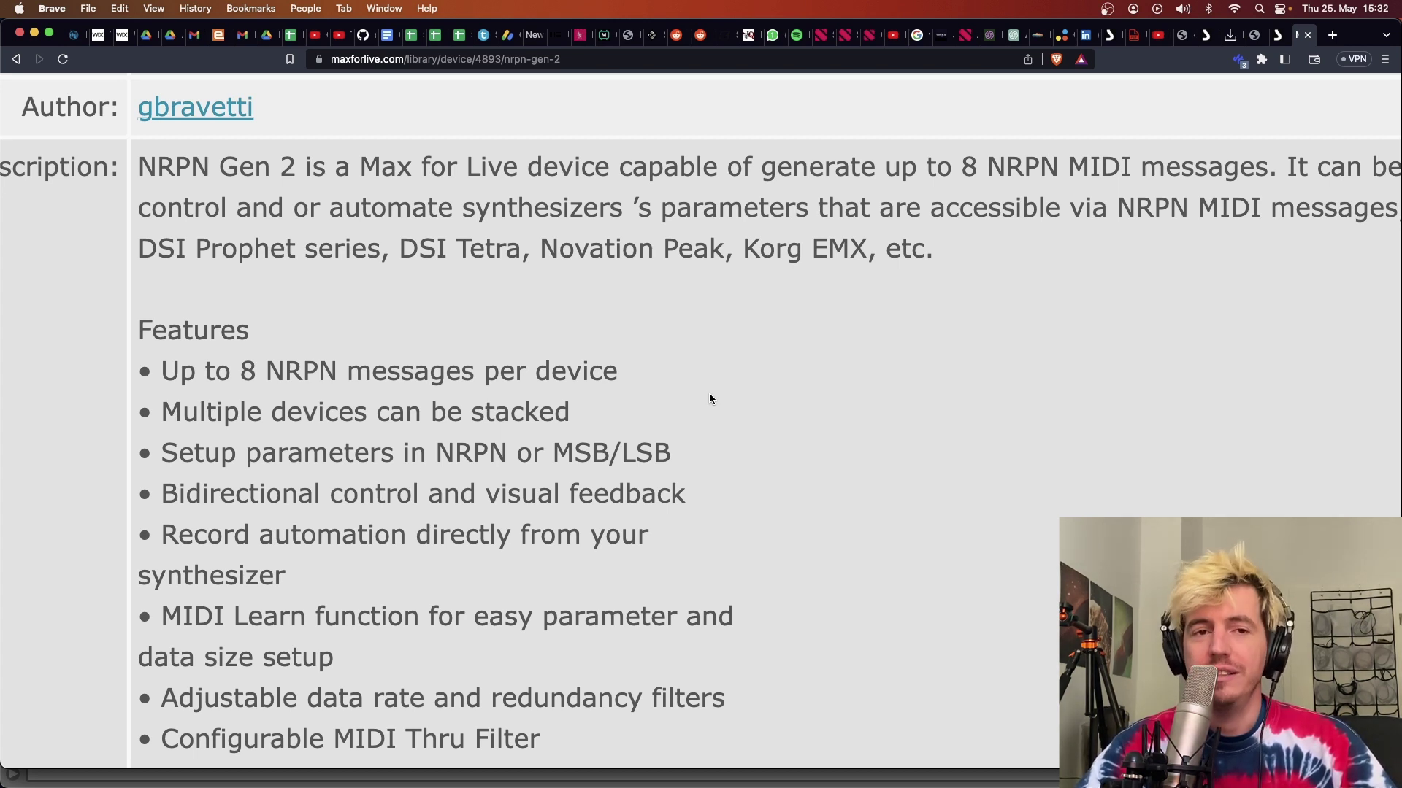
{"action": "key", "text": "super+0"}
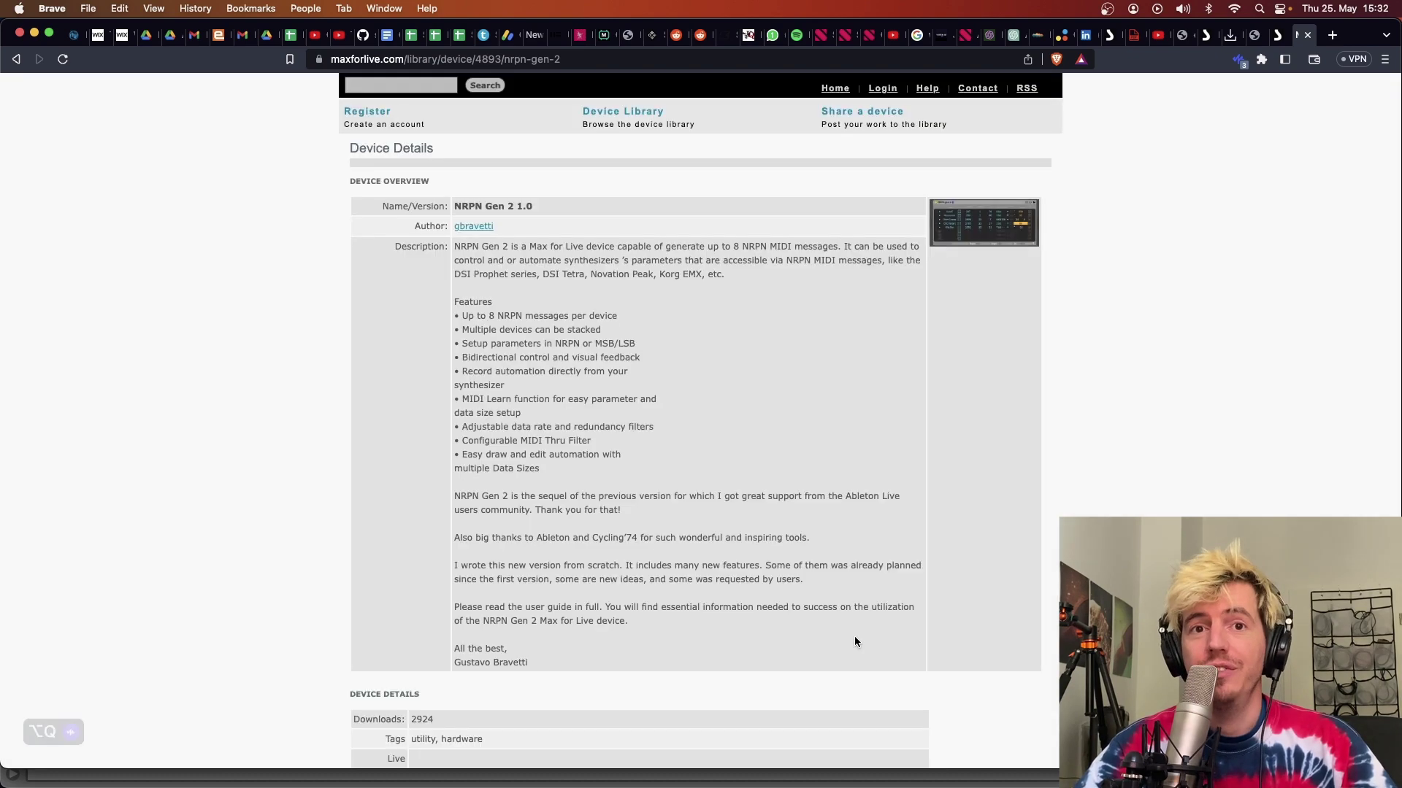
{"action": "key", "text": "ctrl+Up"}
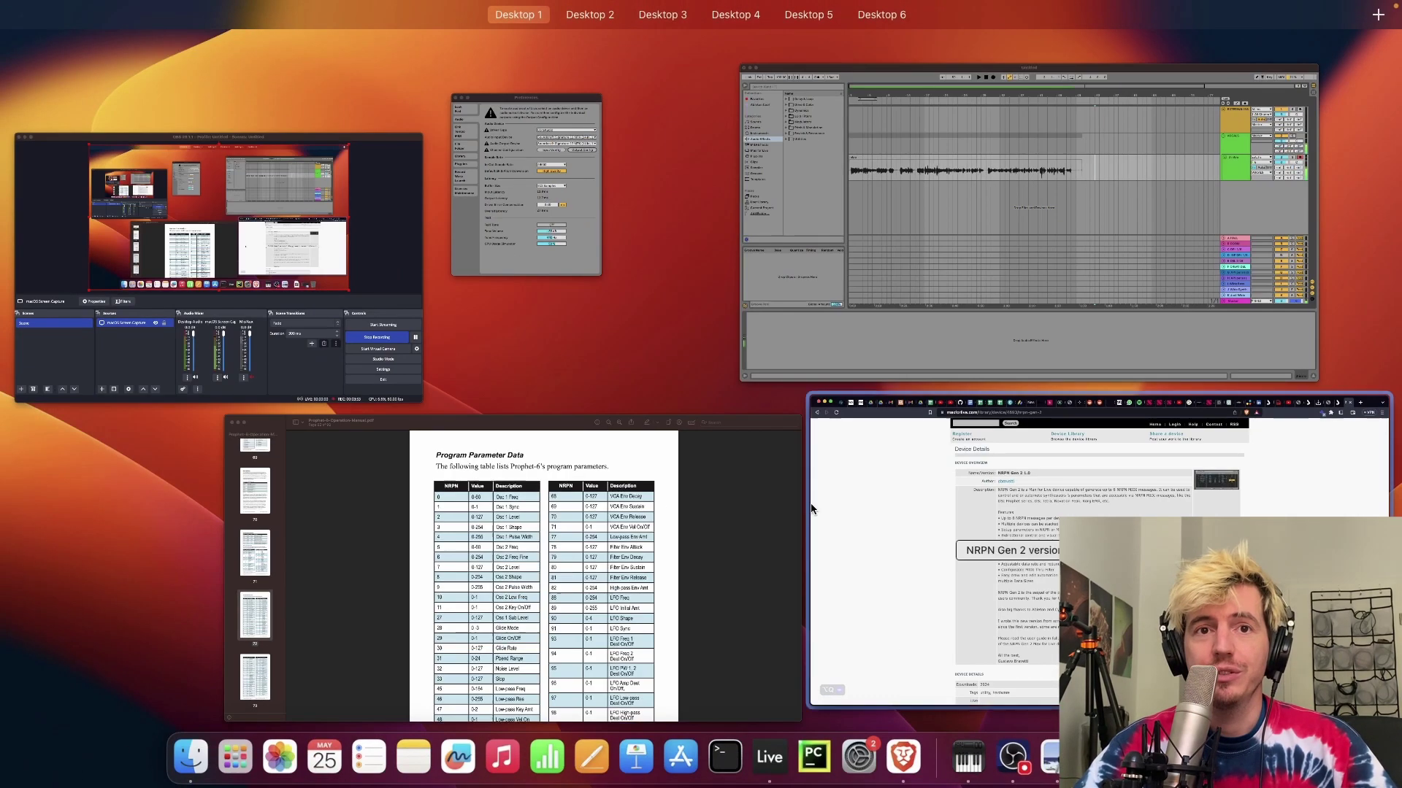
- Insert a new MIDI track below the 3 intro track in Live's arrangement
{"action": "left_click", "coordinate": [624, 511]}
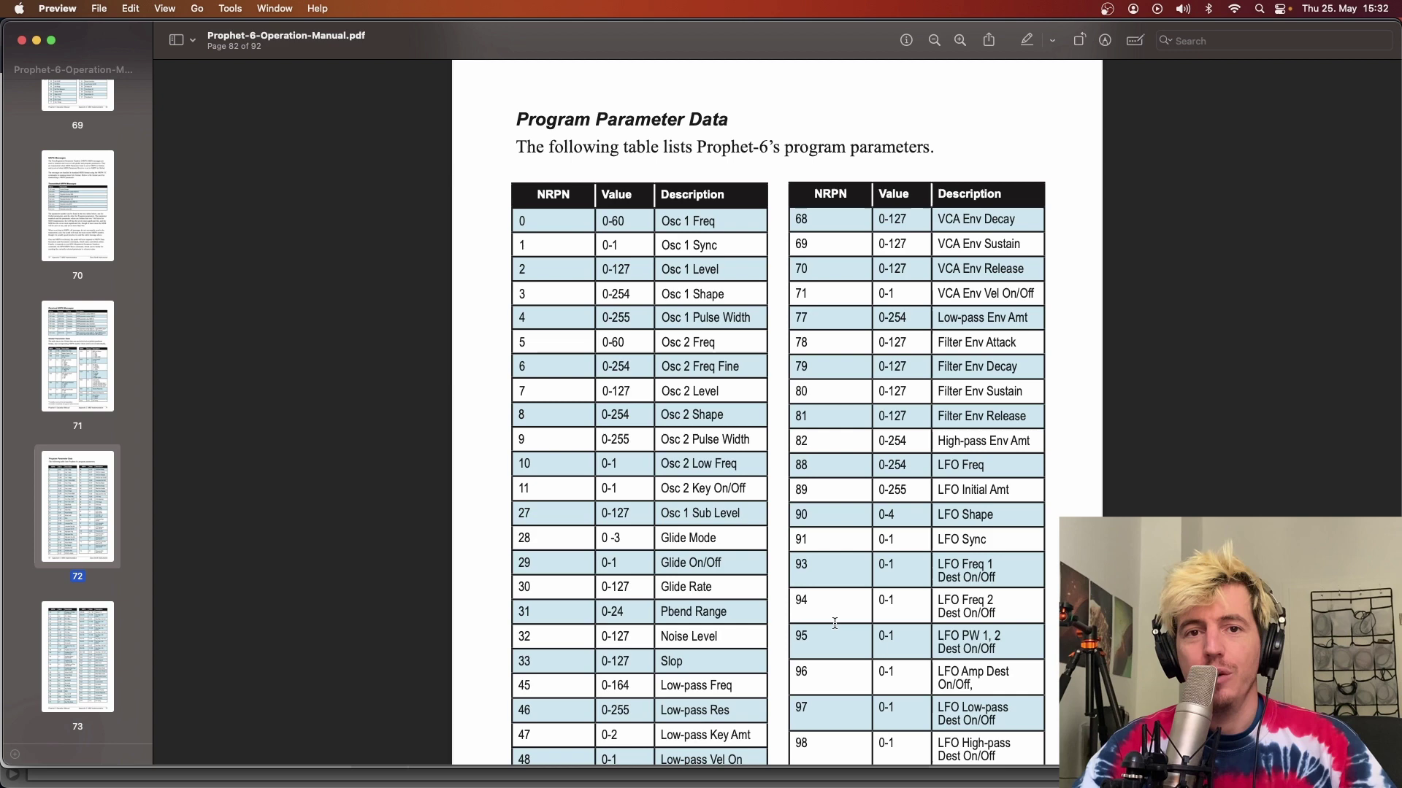
{"action": "key", "text": "super+Tab"}
{"action": "right_click", "coordinate": [1204, 224]}
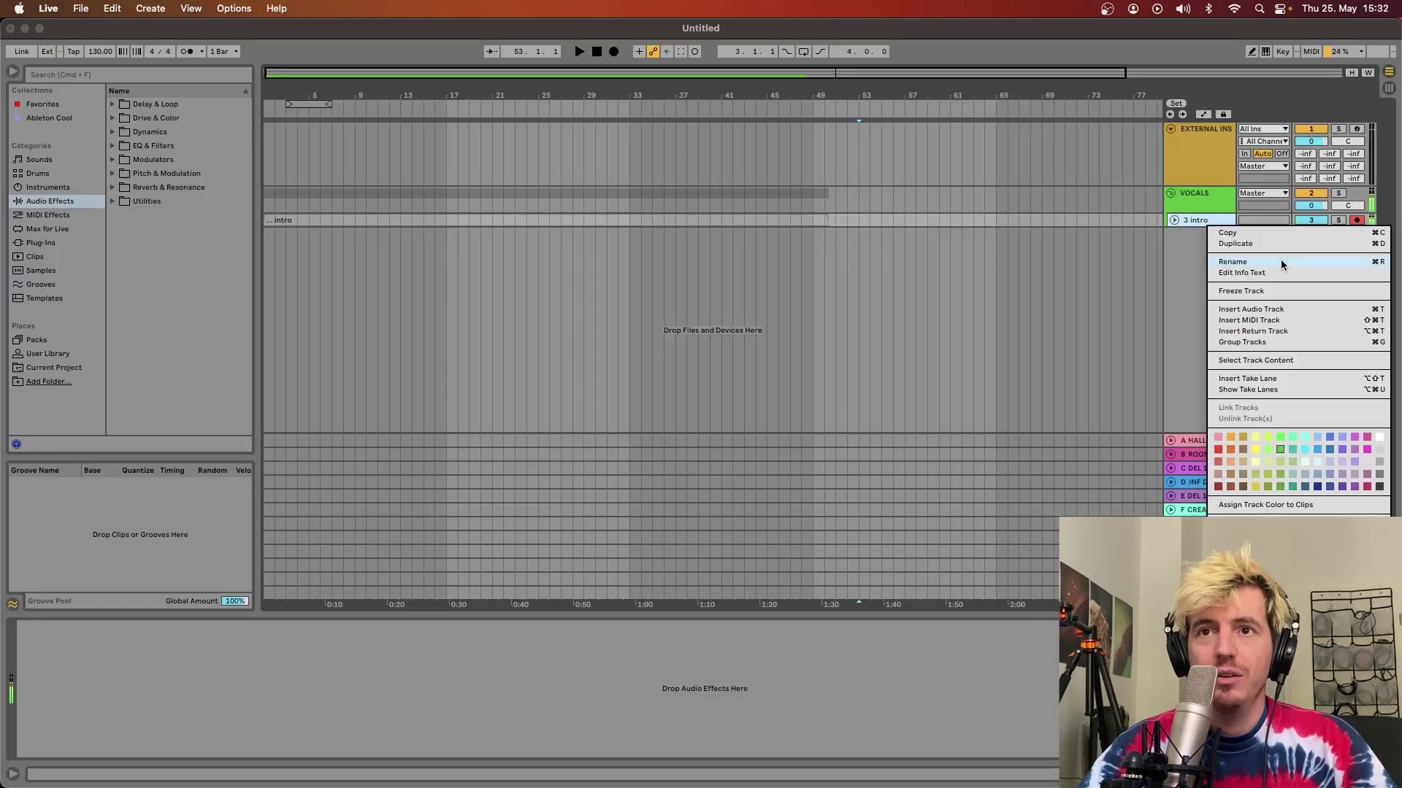
{"action": "left_click", "coordinate": [1273, 318]}
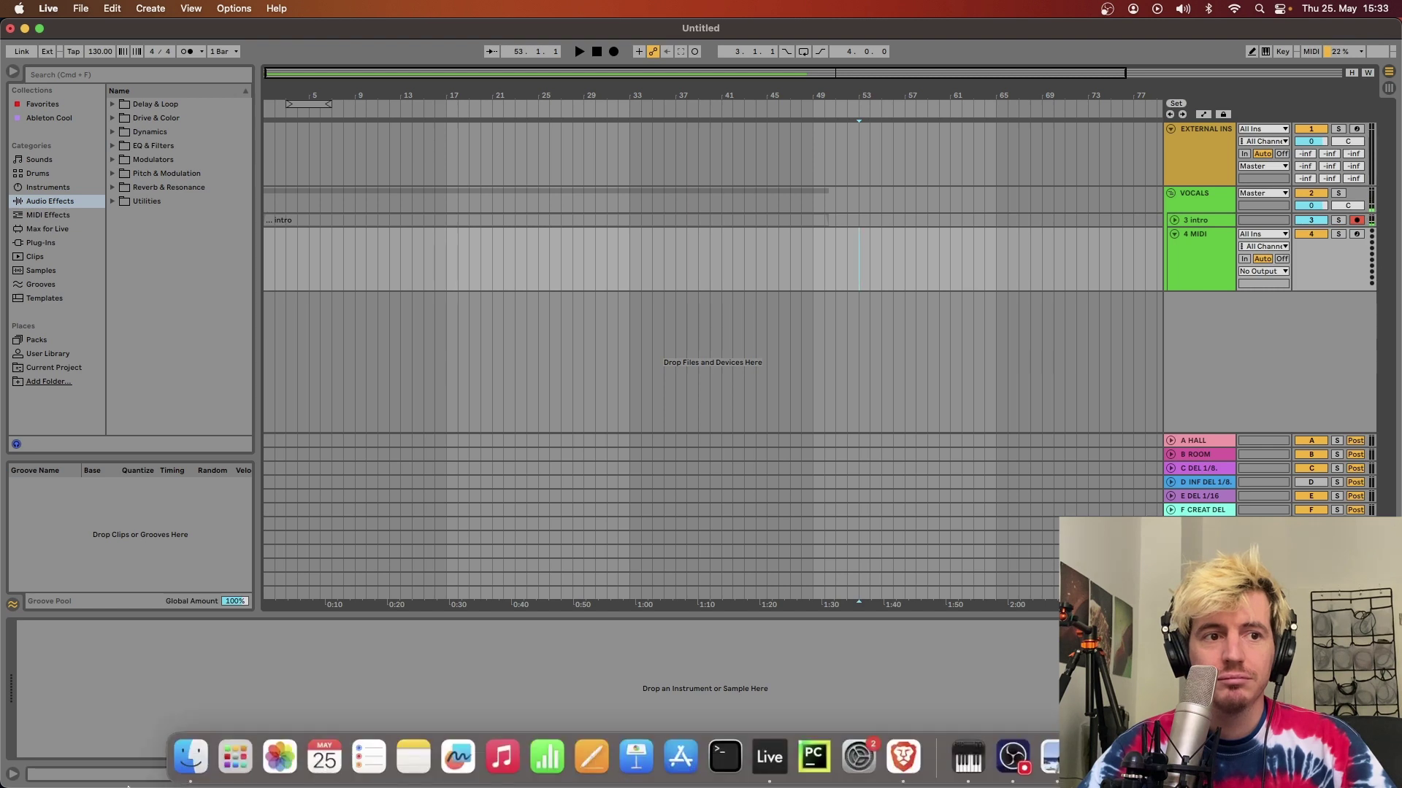
- Drop NRPN gen 2.amxd onto the 4 MIDI track and dismiss its About screen
{"action": "left_click", "coordinate": [187, 757]}
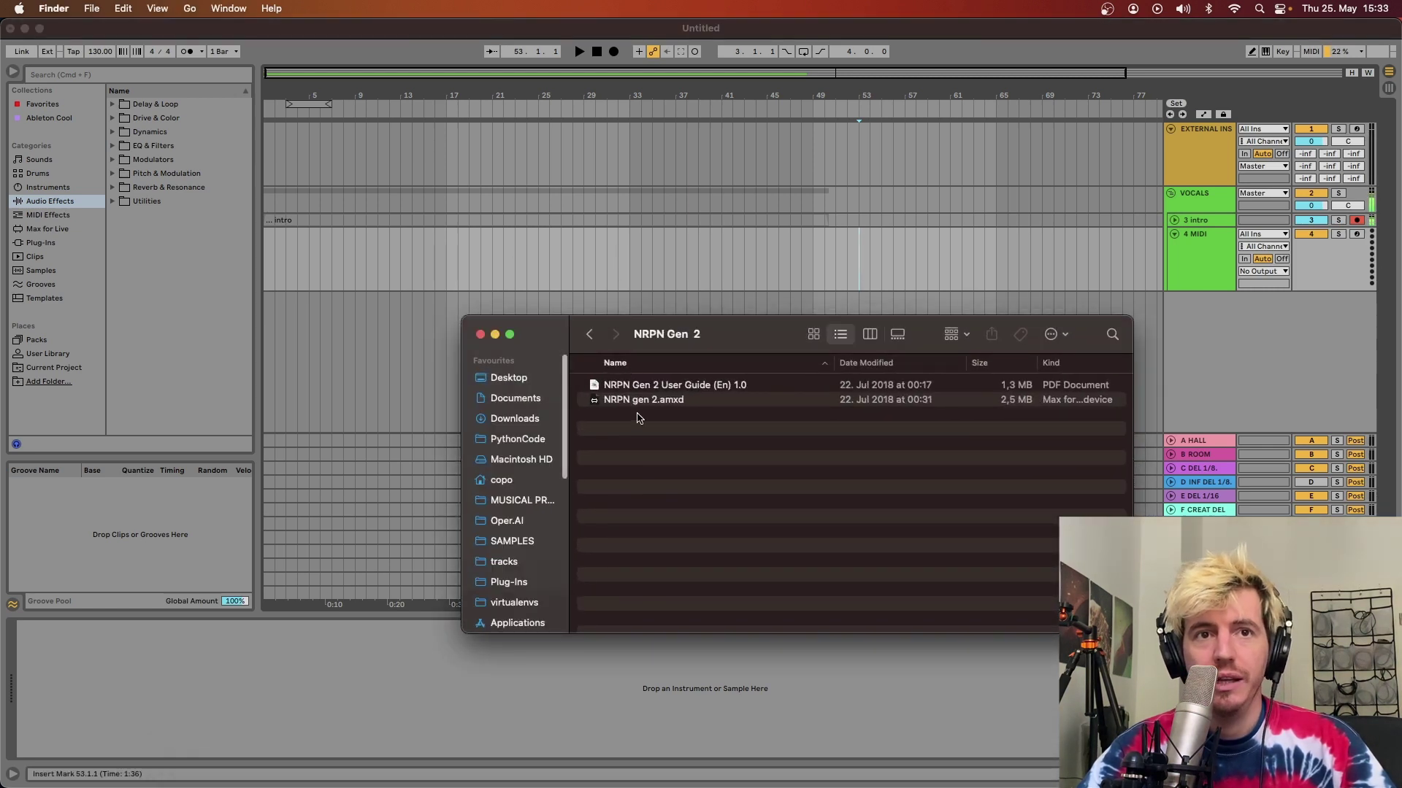
{"action": "left_click_drag", "start_coordinate": [642, 401], "coordinate": [266, 634]}
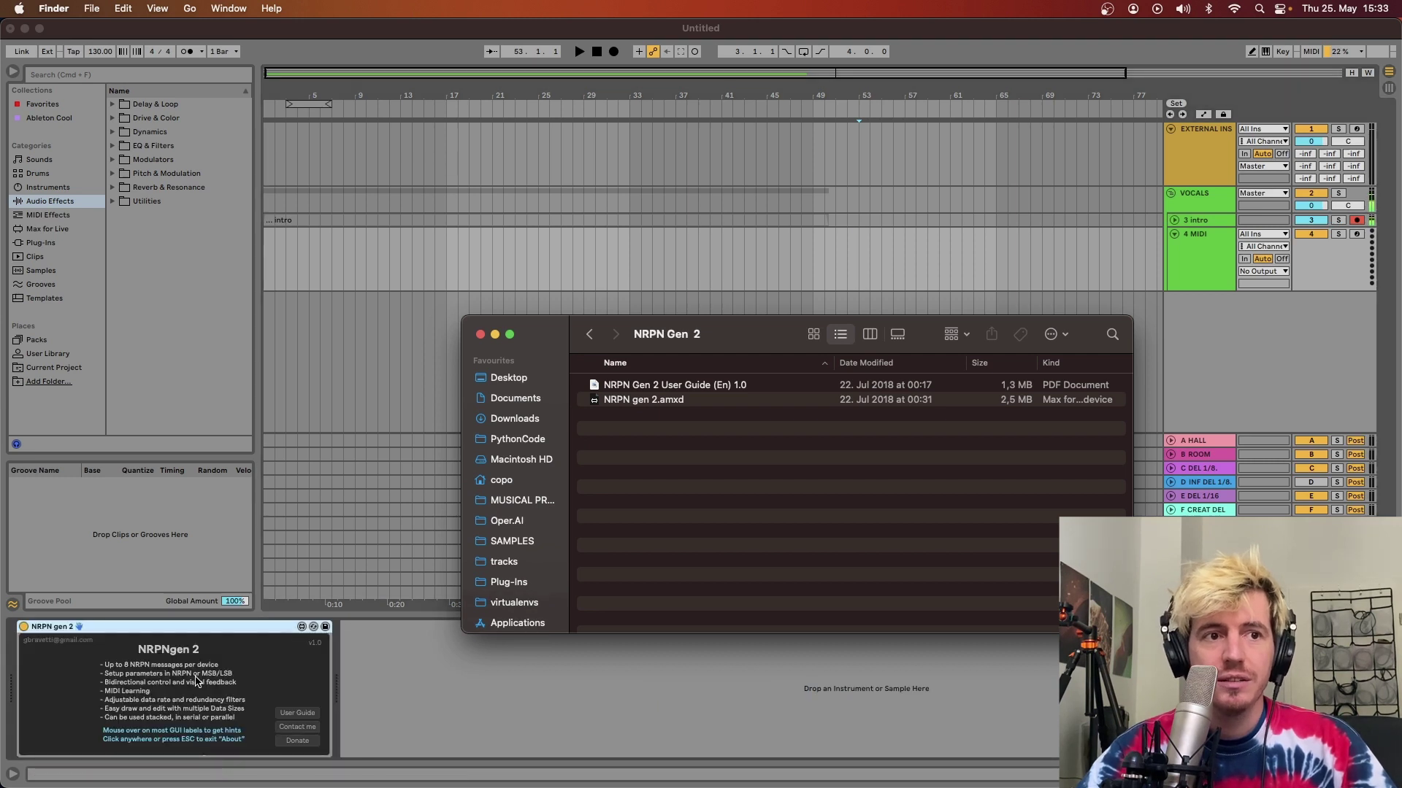
{"action": "left_click", "coordinate": [734, 650]}
{"action": "left_click", "coordinate": [146, 689]}
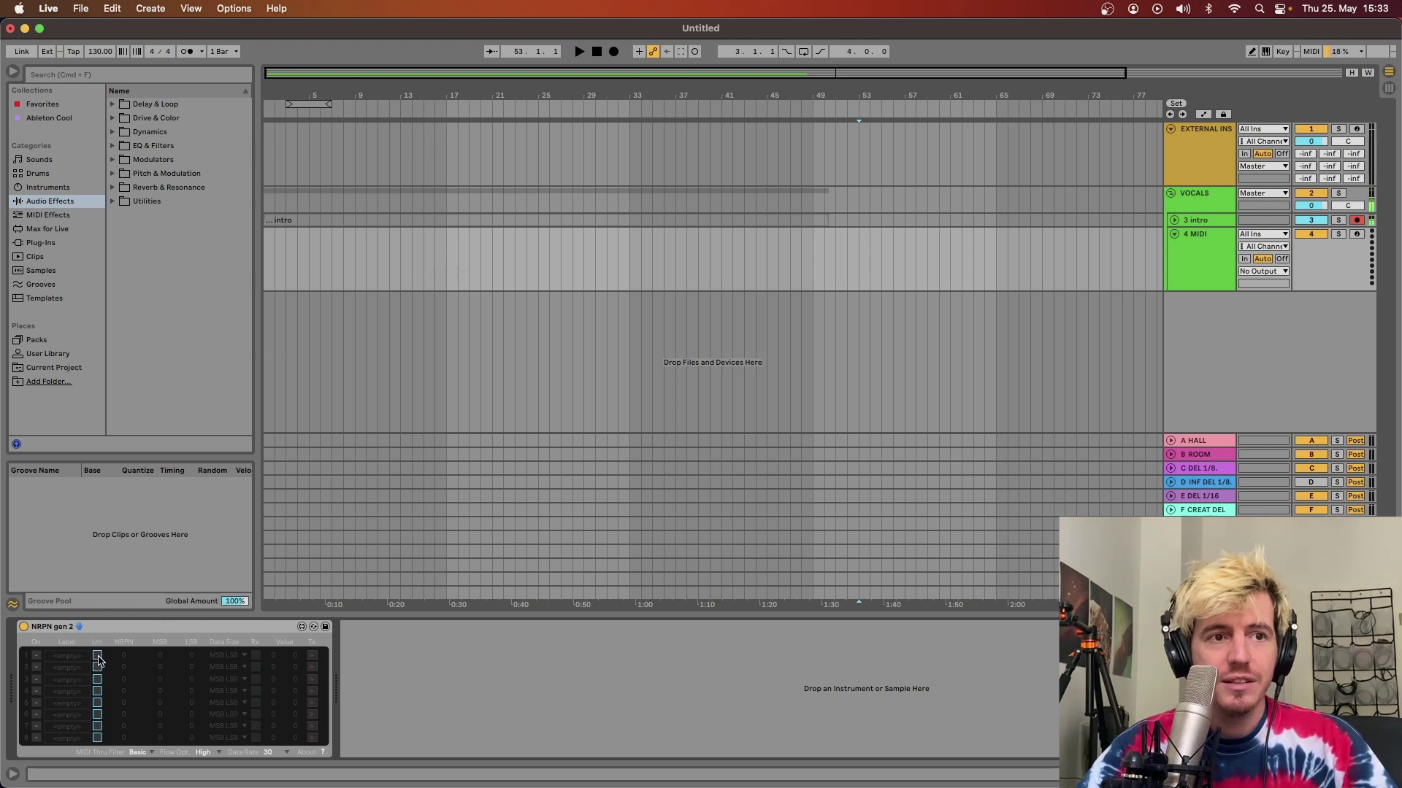
- Enlarge 4 MIDI, set its MIDI input to Prophet 6 Module, and open Preferences
{"action": "key", "text": "alt+equal"}
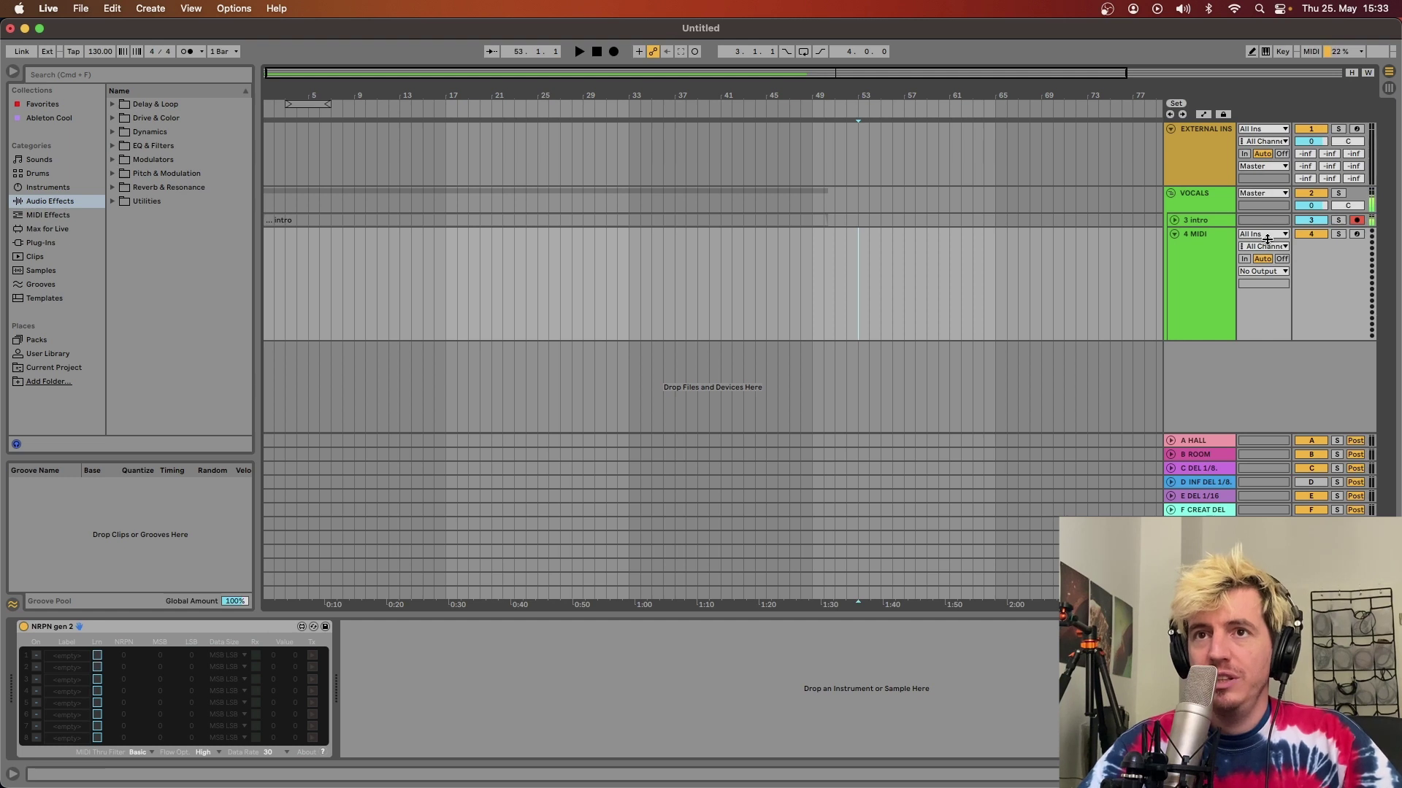
{"action": "left_click", "coordinate": [1265, 247]}
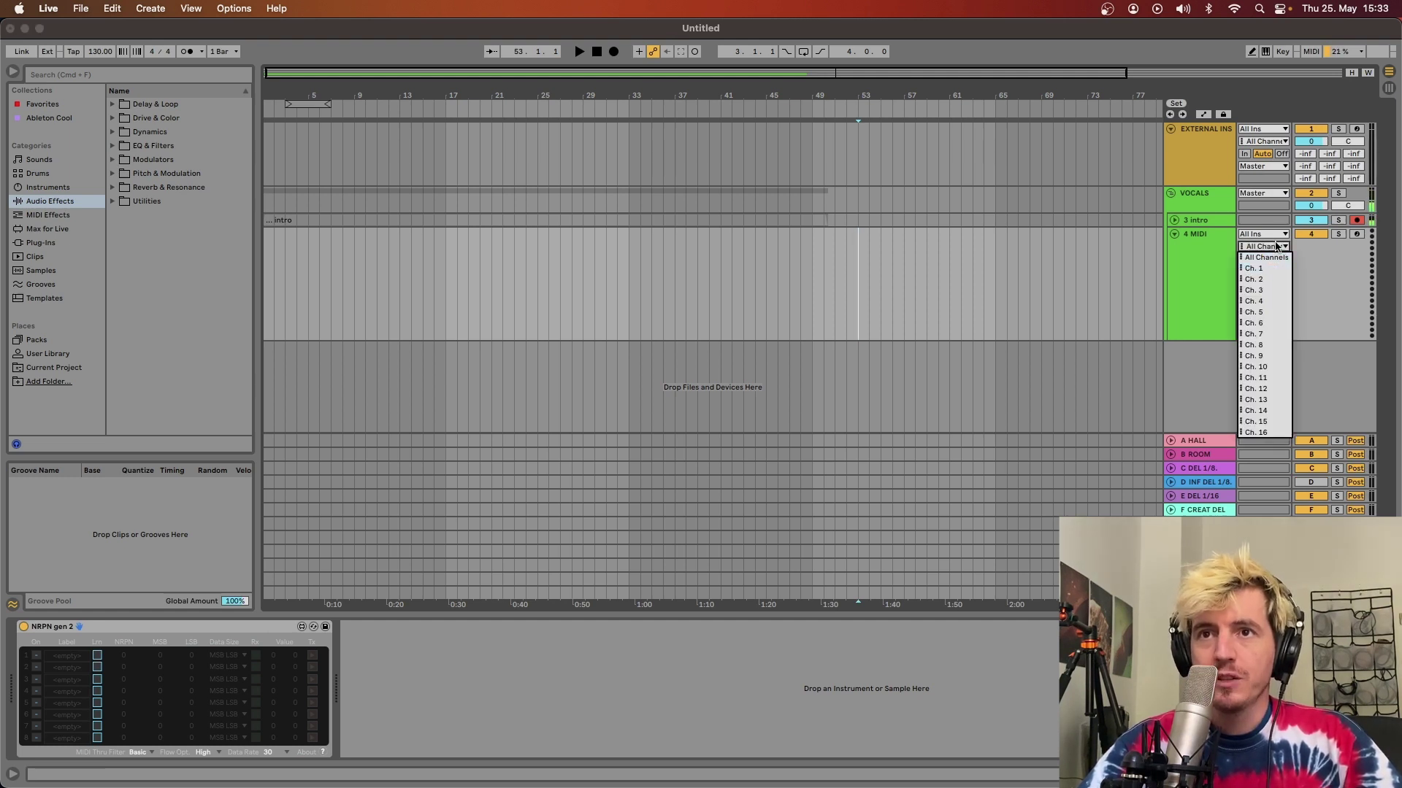
{"action": "left_click", "coordinate": [1274, 248]}
{"action": "left_click", "coordinate": [1278, 235]}
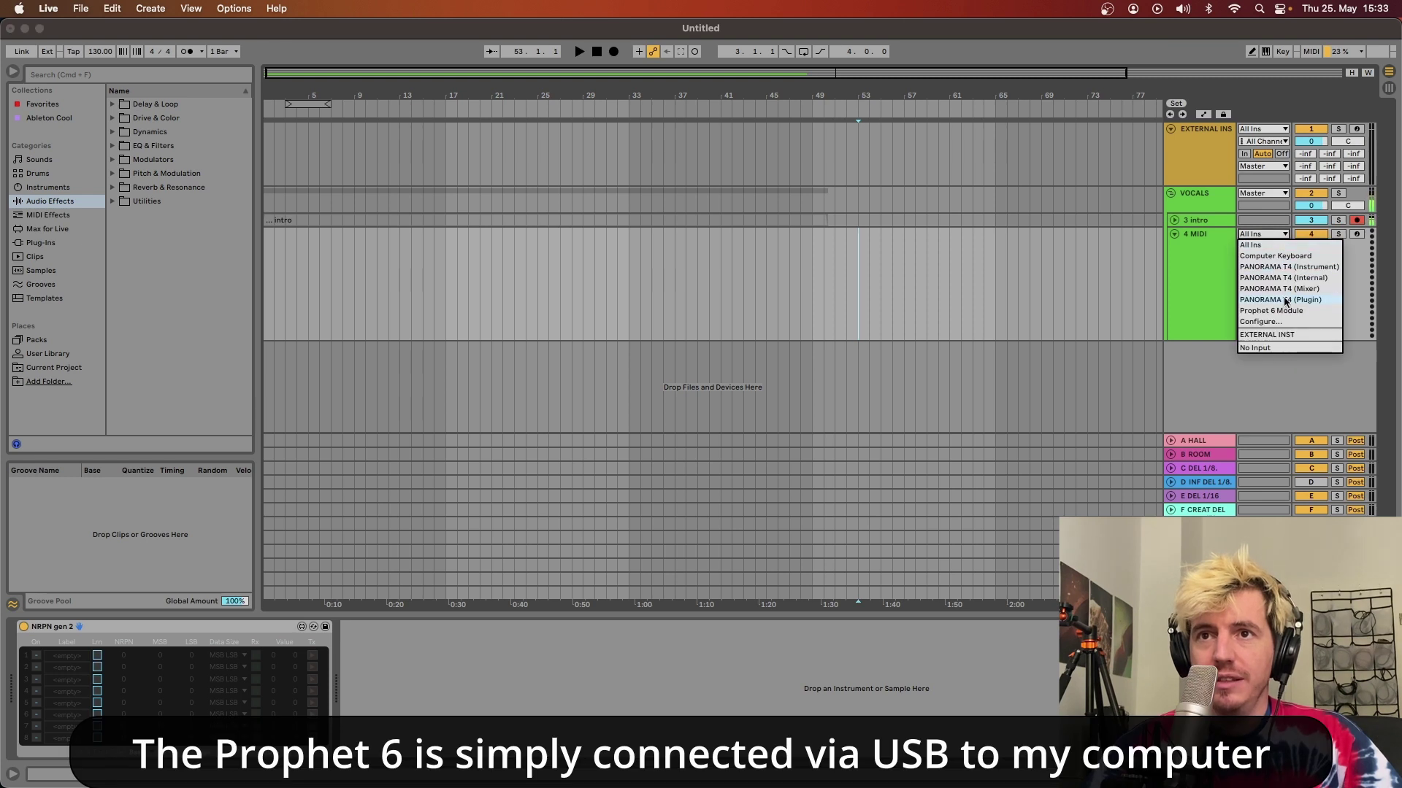
{"action": "left_click", "coordinate": [1277, 311]}
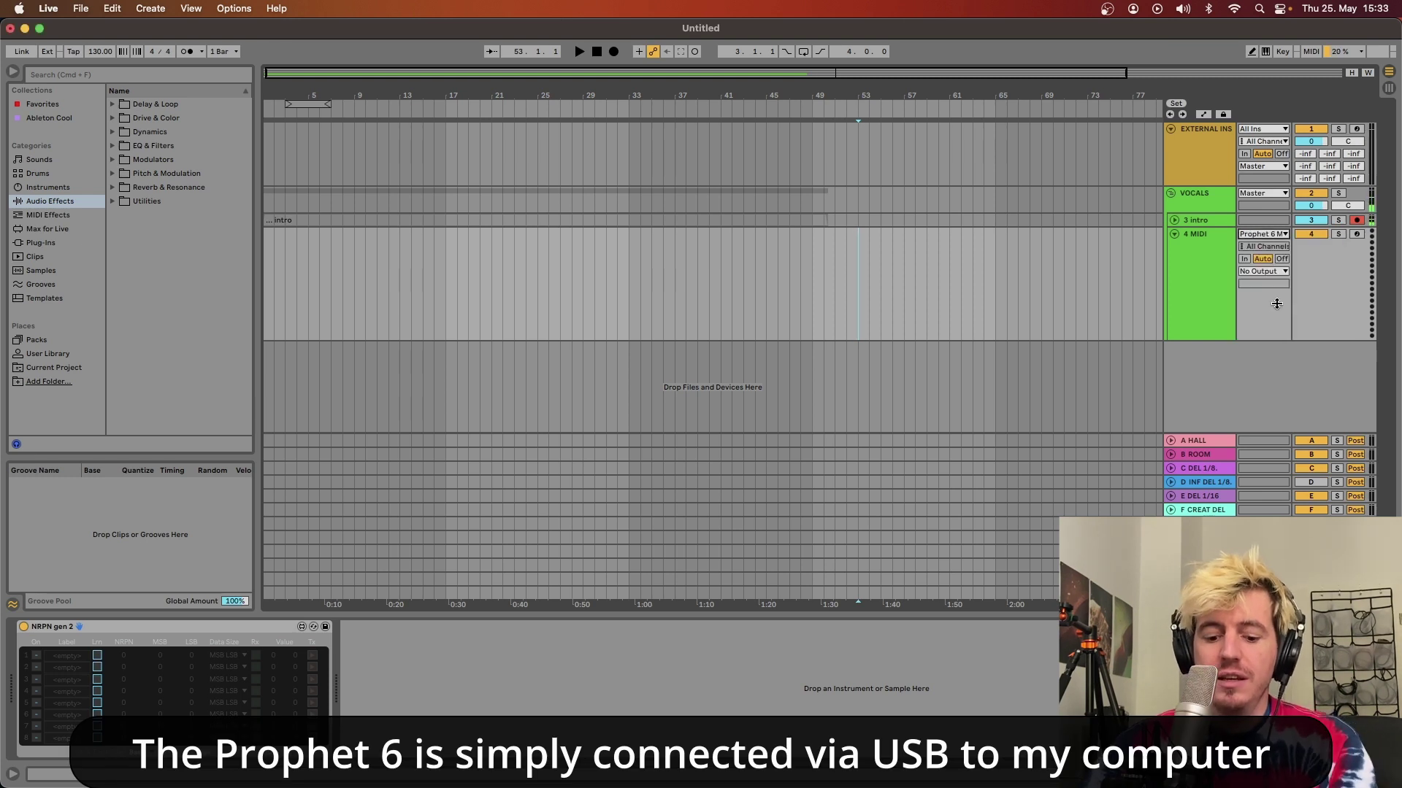
{"action": "key", "text": "super+comma"}
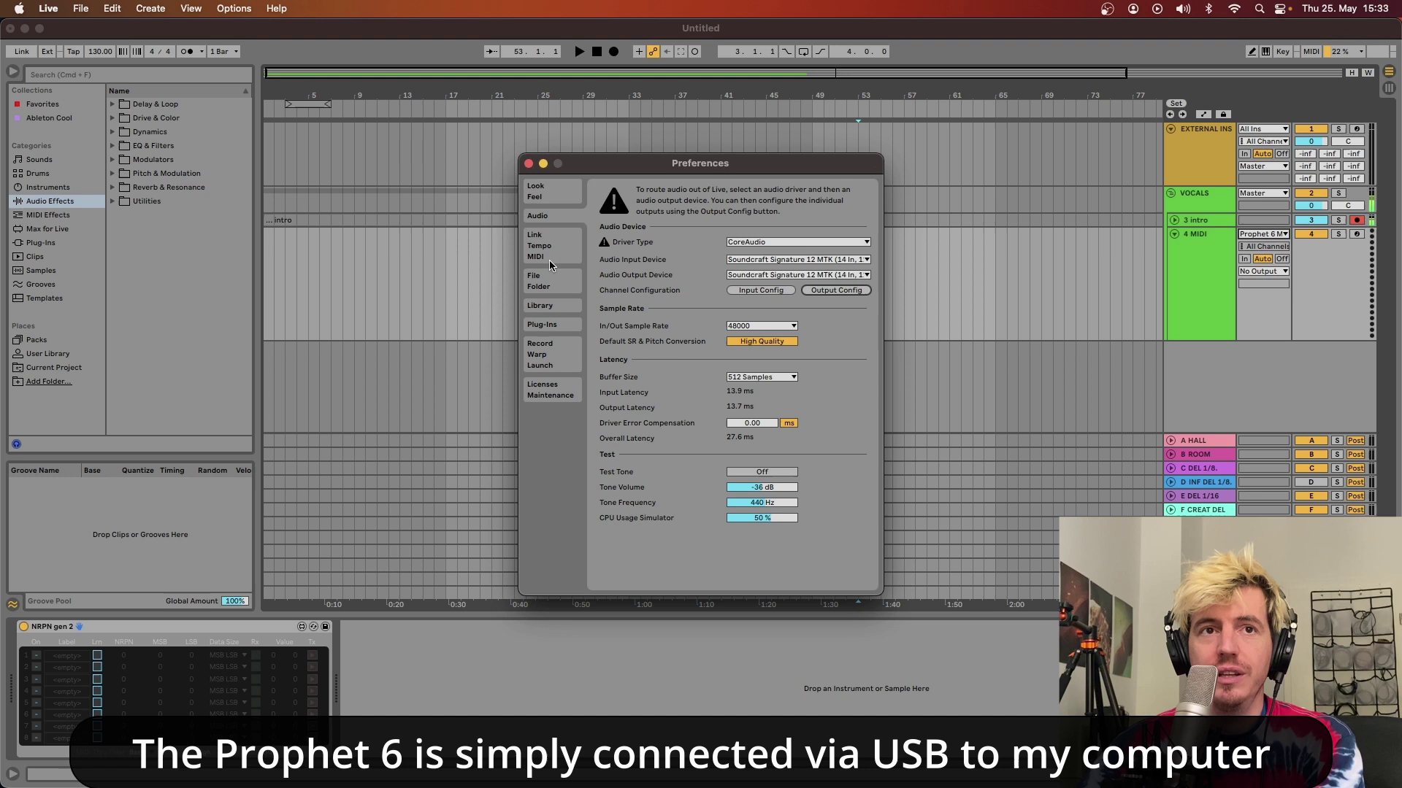
- Check the Link/Tempo/MIDI page, where Prophet 6 Module is enabled for Track, Sync, Remote and MPE
{"action": "left_click", "coordinate": [540, 241]}
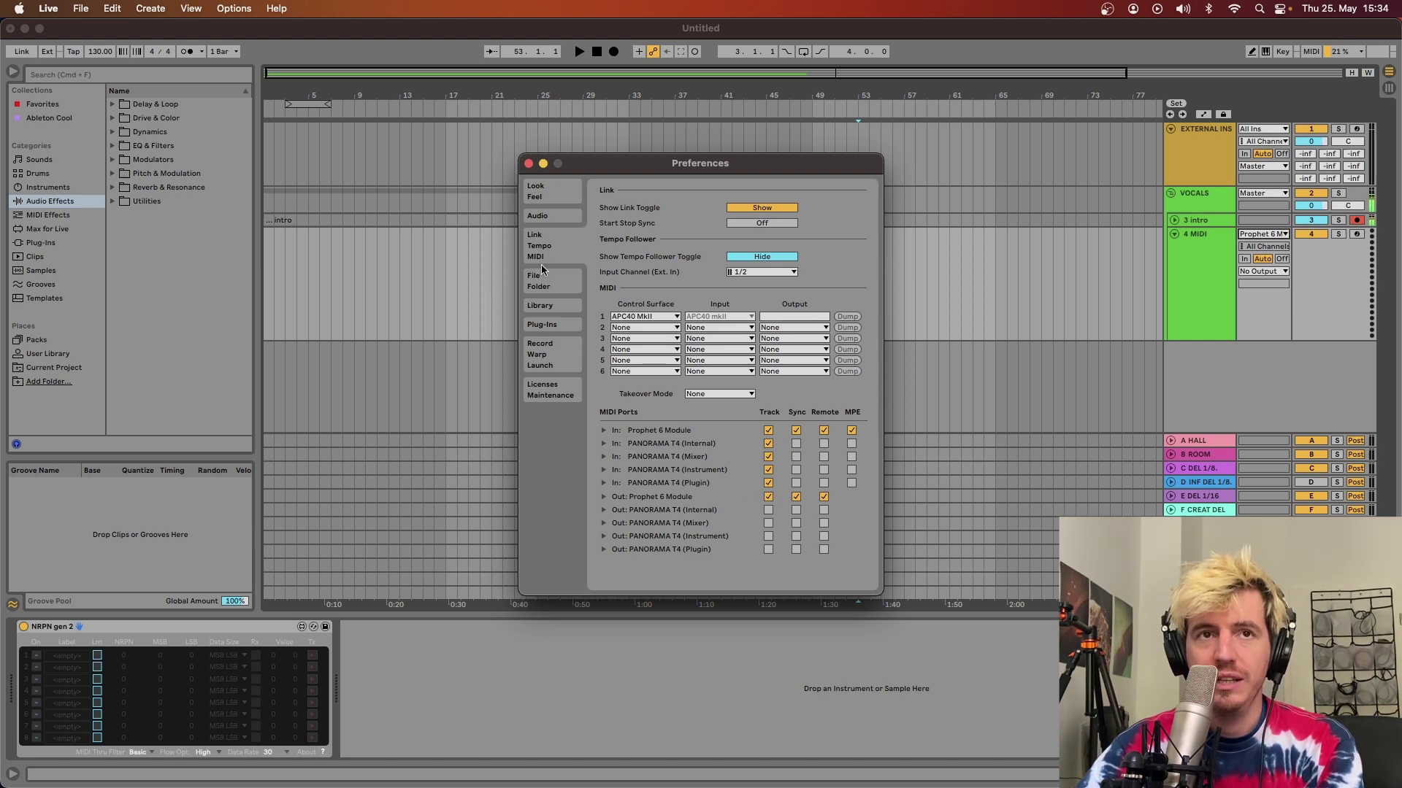
- Close Preferences and route 4 MIDI's output to Prophet 6 Module on channel 2
{"action": "left_click", "coordinate": [528, 164]}
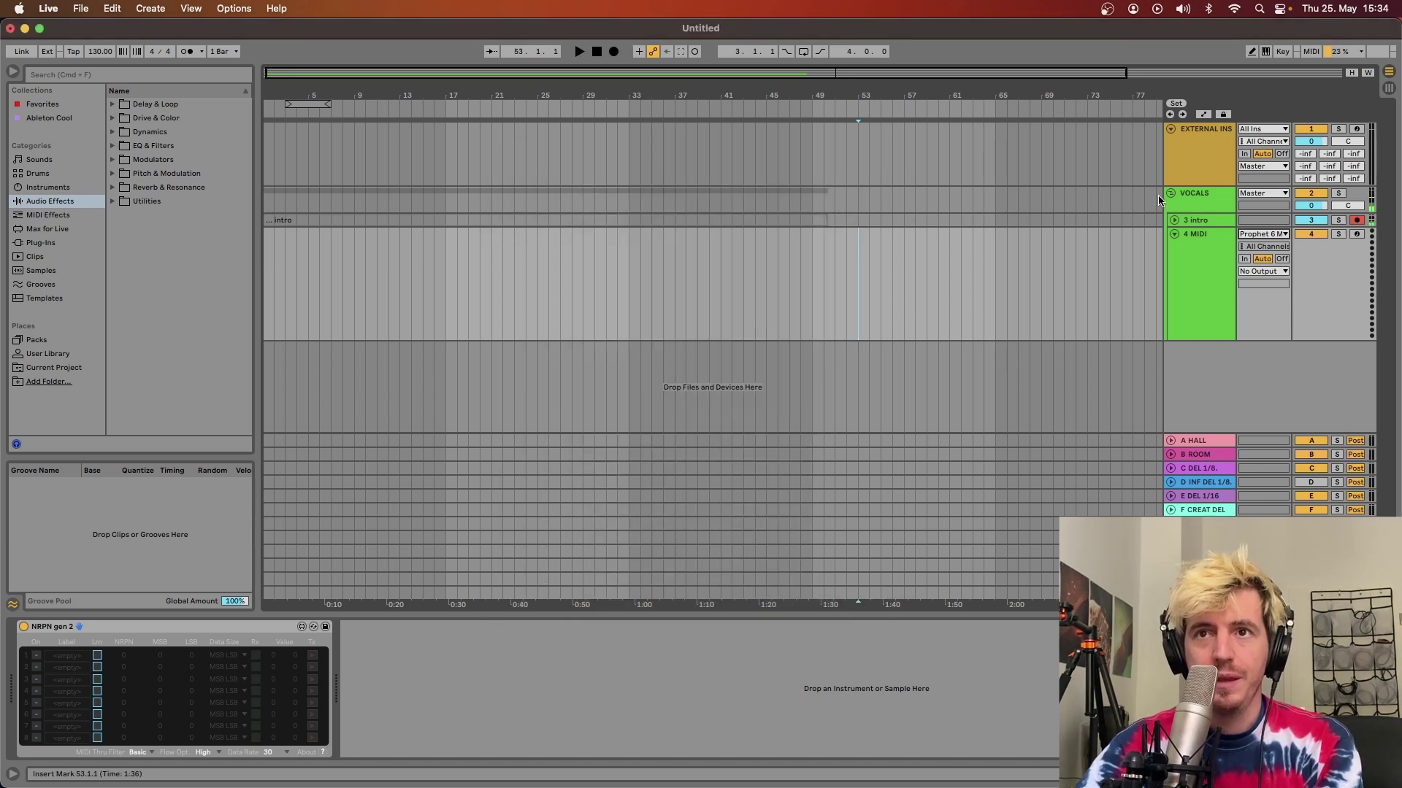
{"action": "left_click", "coordinate": [1271, 234]}
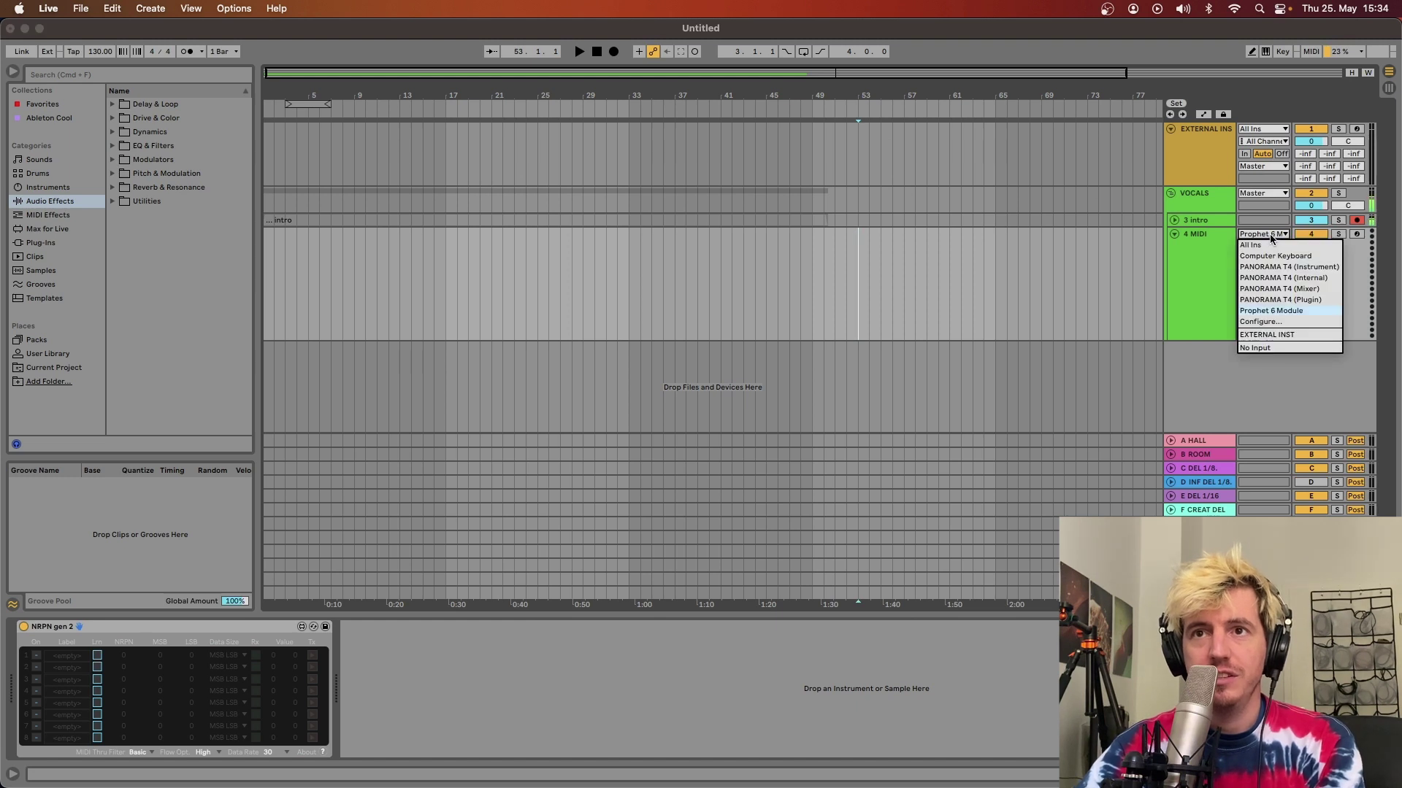
{"action": "left_click", "coordinate": [1272, 238]}
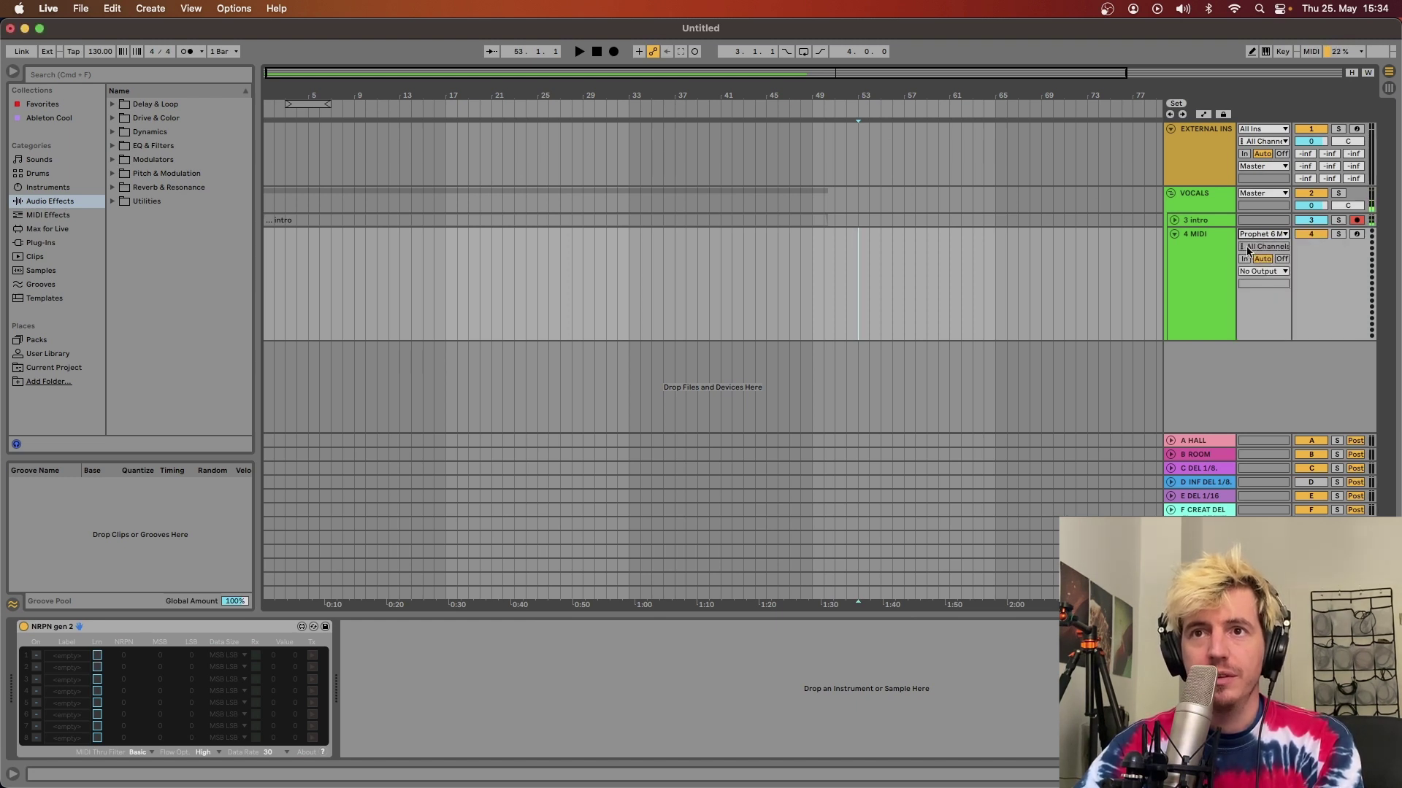
{"action": "left_click", "coordinate": [1272, 272]}
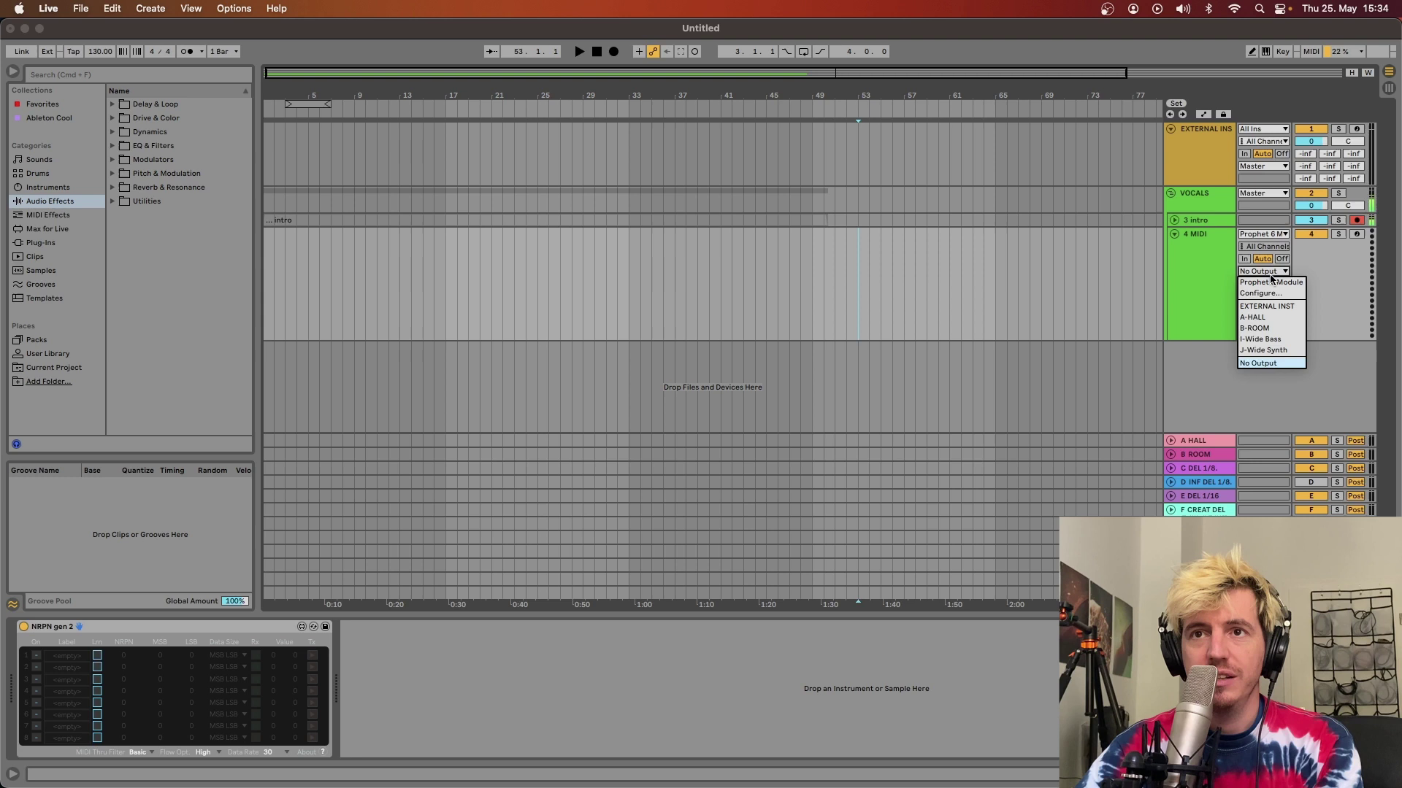
{"action": "left_click", "coordinate": [1268, 282]}
{"action": "left_click", "coordinate": [1265, 284]}
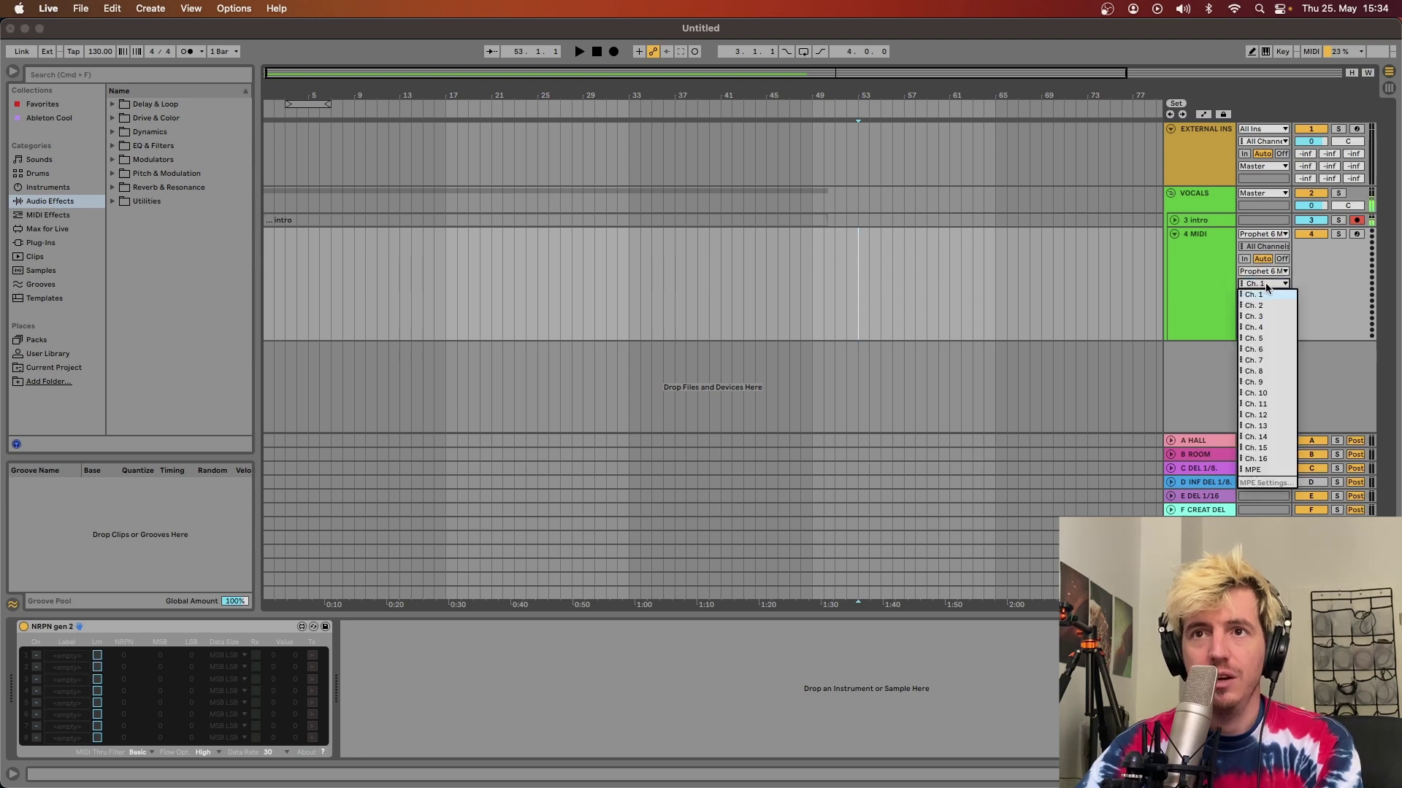
{"action": "left_click", "coordinate": [1261, 306]}
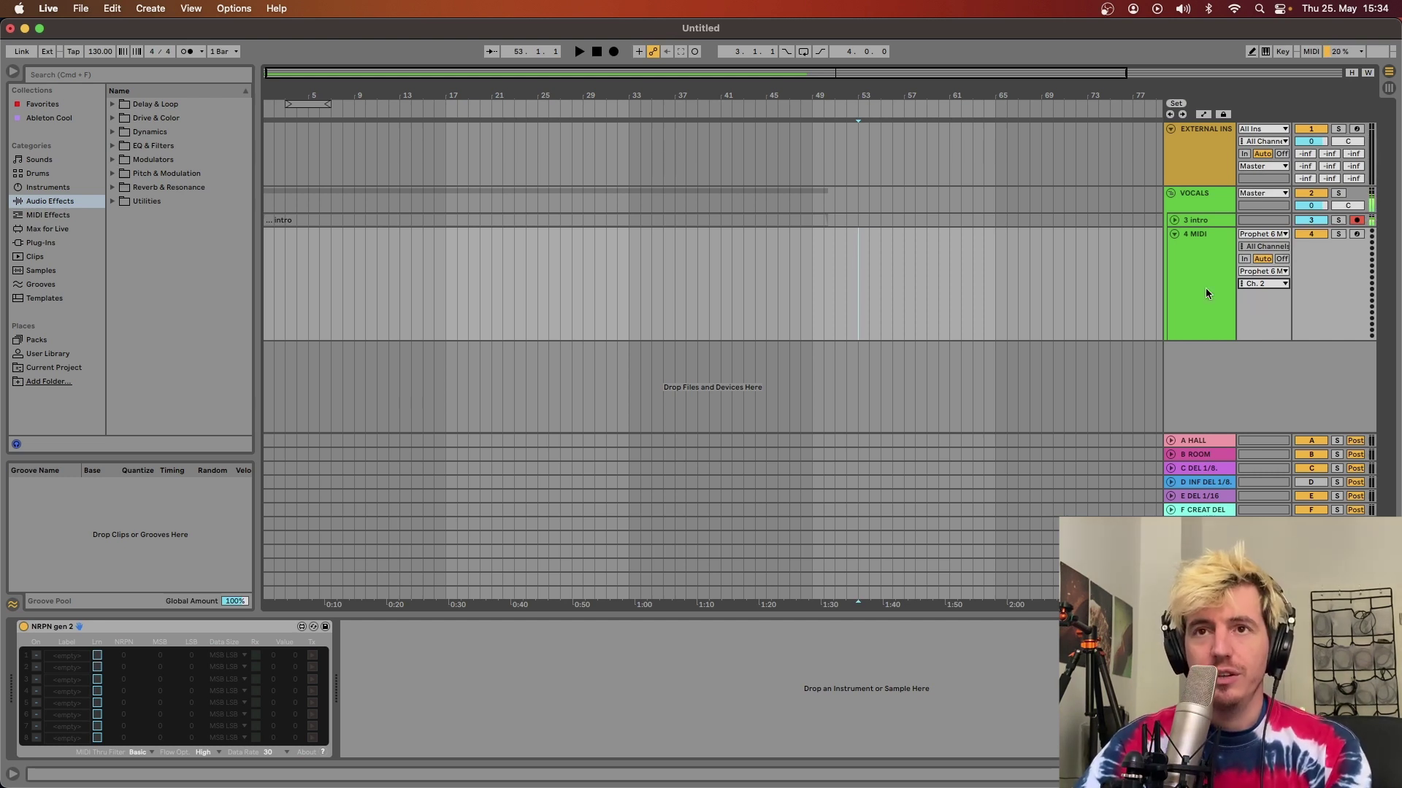
- Turn on Automation Mode and point the 4 MIDI lane at the NRPN gen 2 device
{"action": "key", "text": "a"}
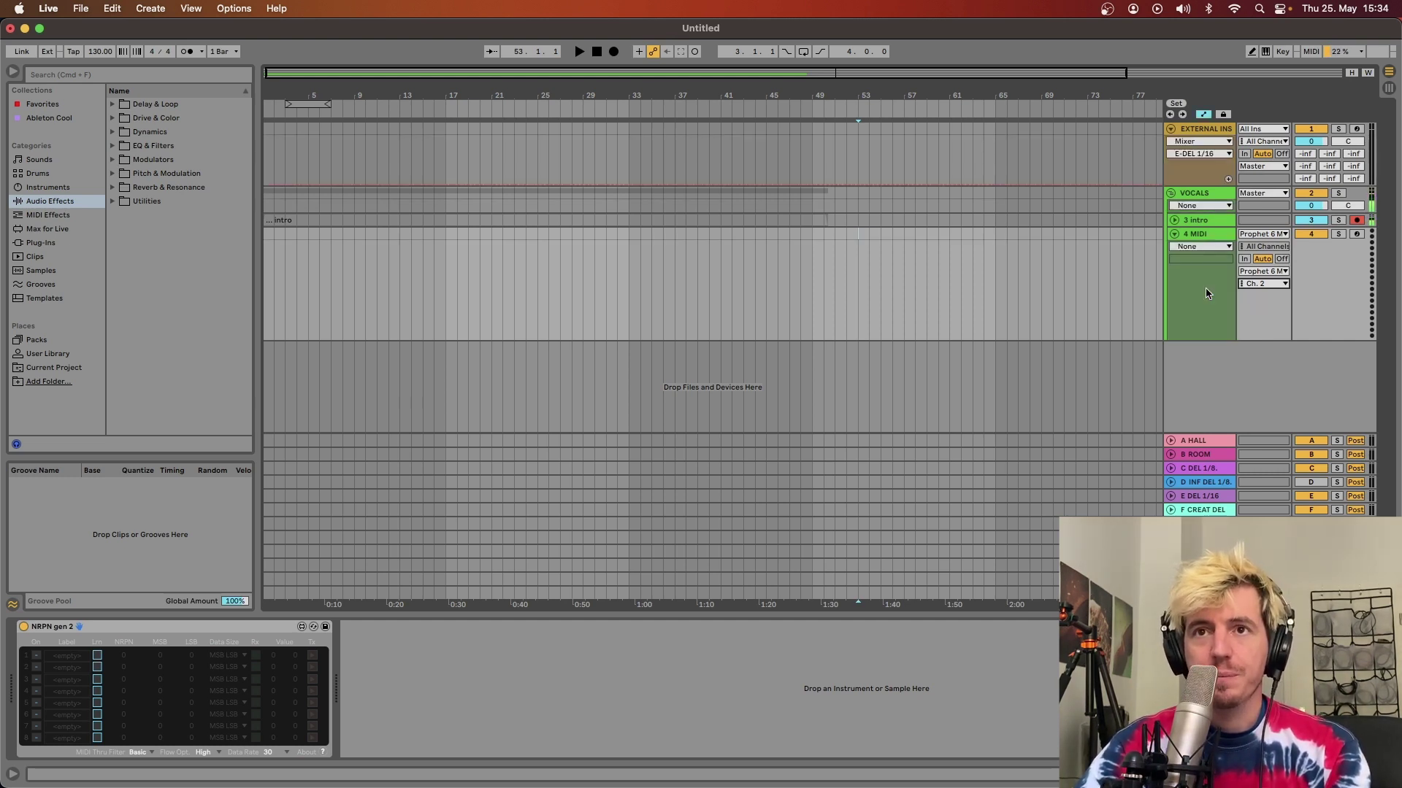
{"action": "left_click", "coordinate": [1195, 249]}
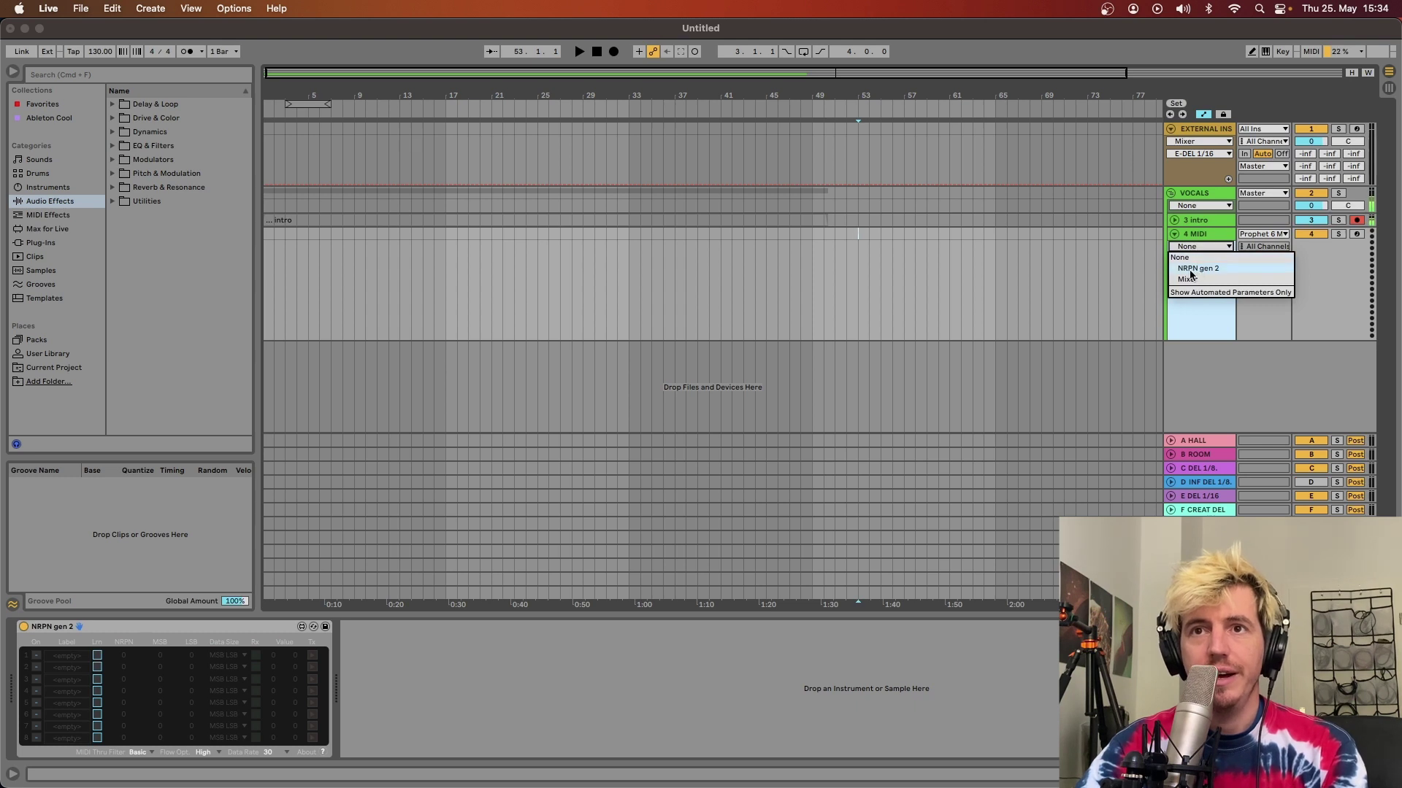
{"action": "left_click", "coordinate": [1206, 269]}
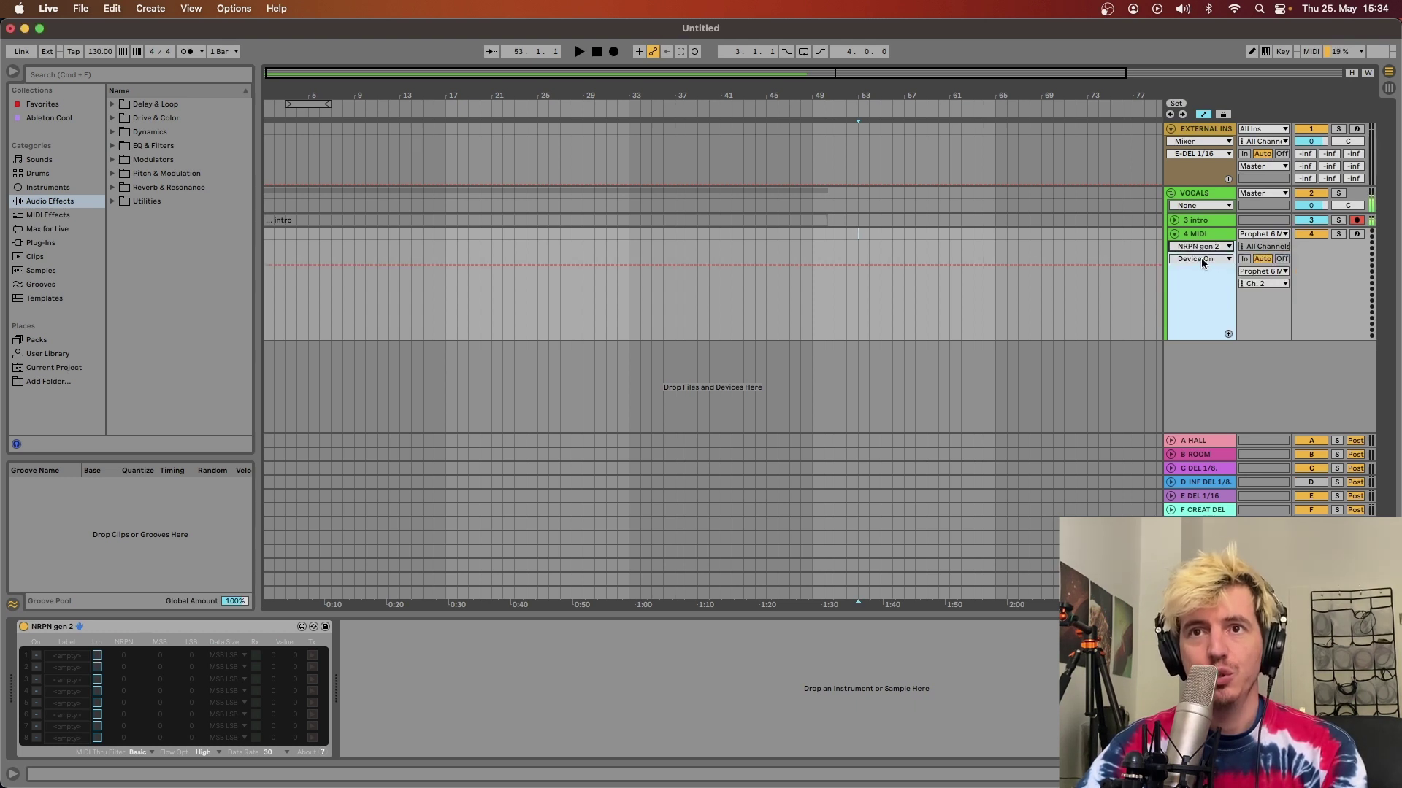
{"action": "left_click", "coordinate": [1203, 260]}
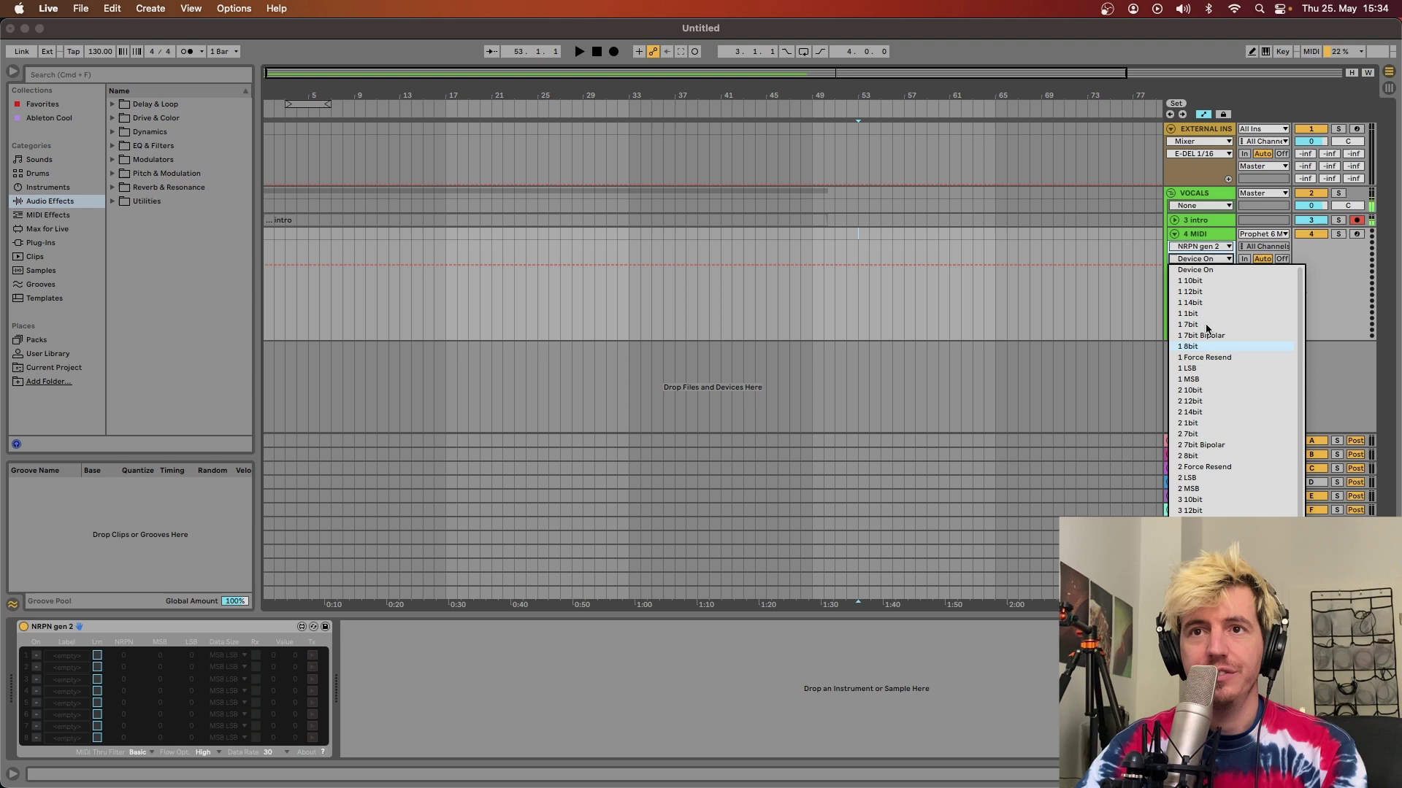
{"action": "left_click", "coordinate": [1203, 262]}
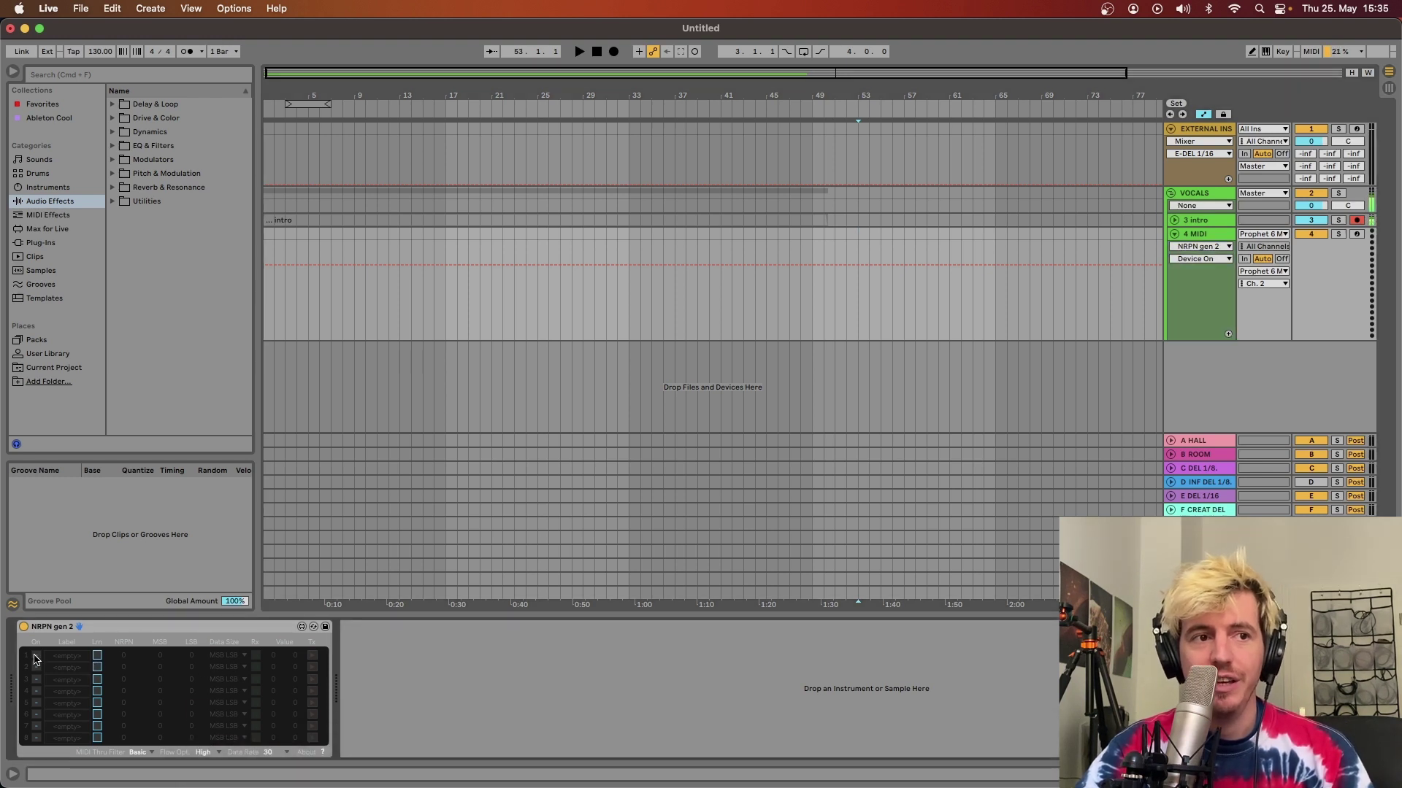
- Enable the device's first NRPN row and look up LFO Freq's NRPN number 88
{"action": "left_click", "coordinate": [37, 655]}
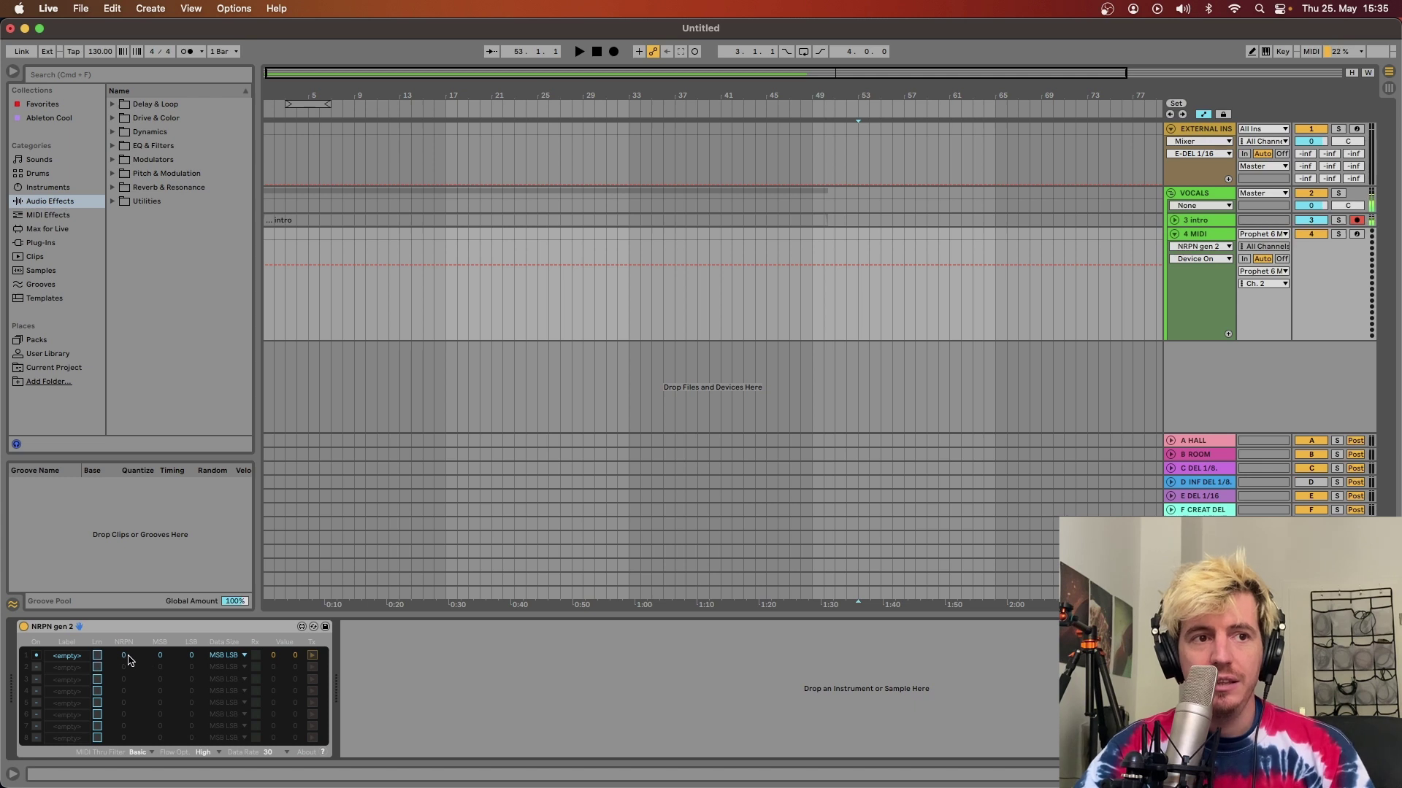
{"action": "mouse_move", "coordinate": [657, 776]}
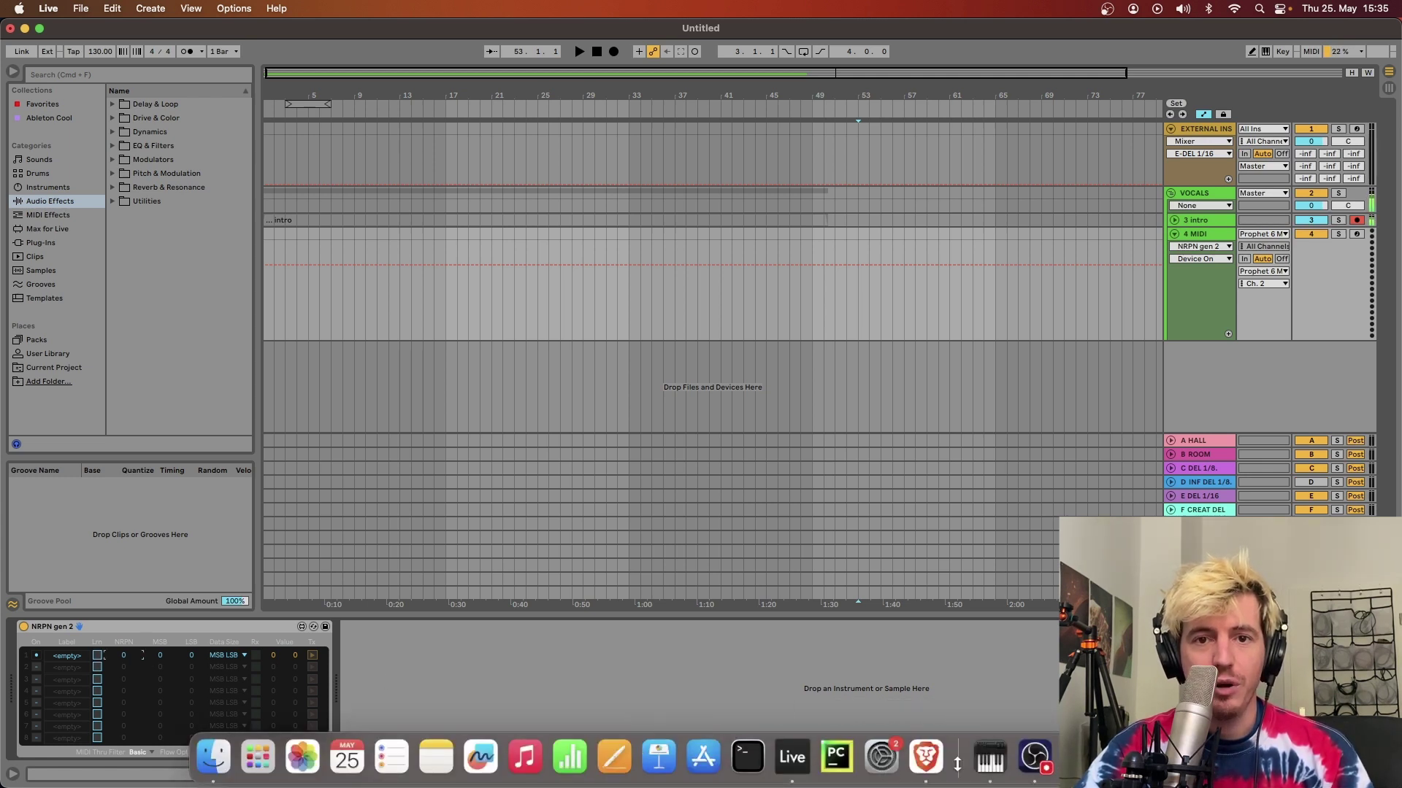
{"action": "key", "text": "super+Tab"}
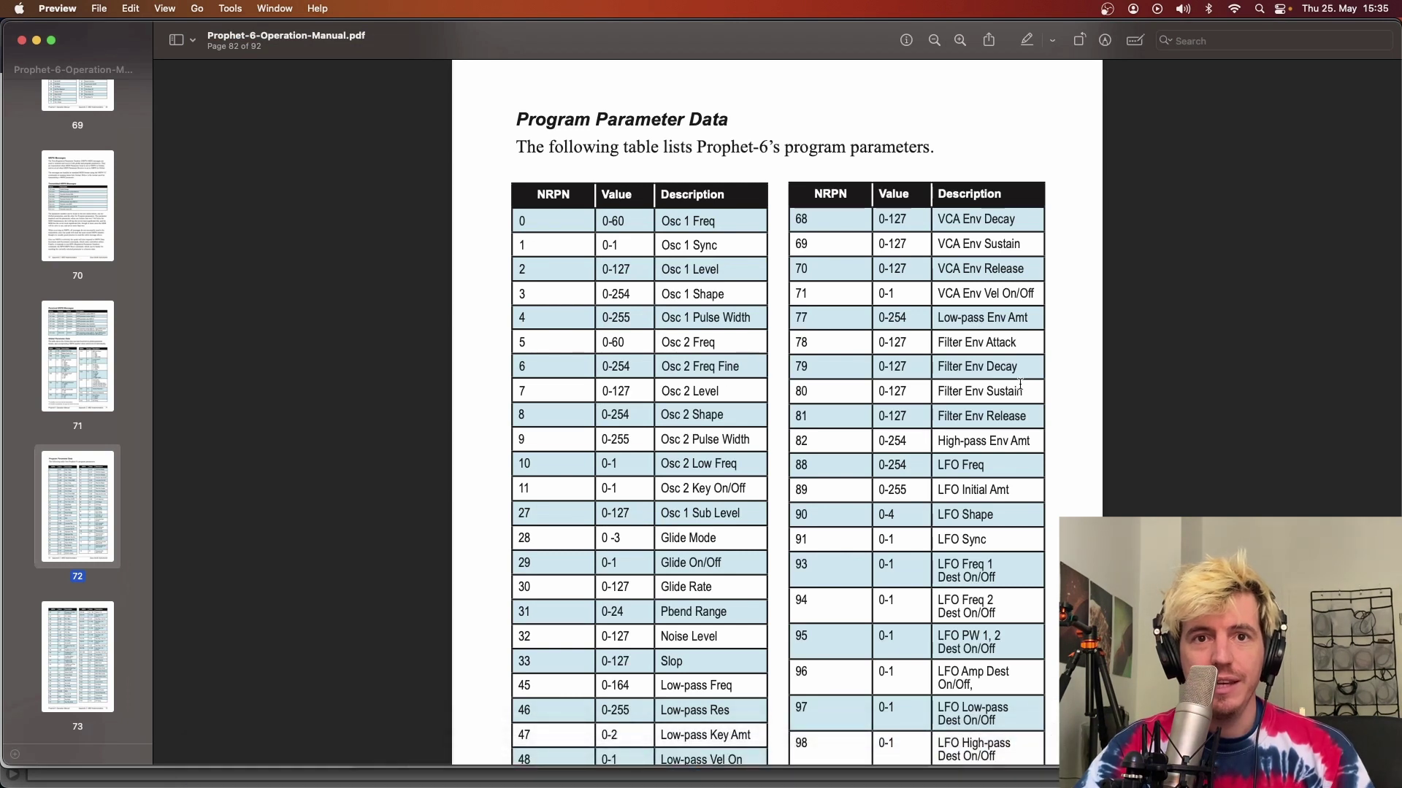
{"action": "left_click_drag", "start_coordinate": [1000, 462], "coordinate": [802, 466]}
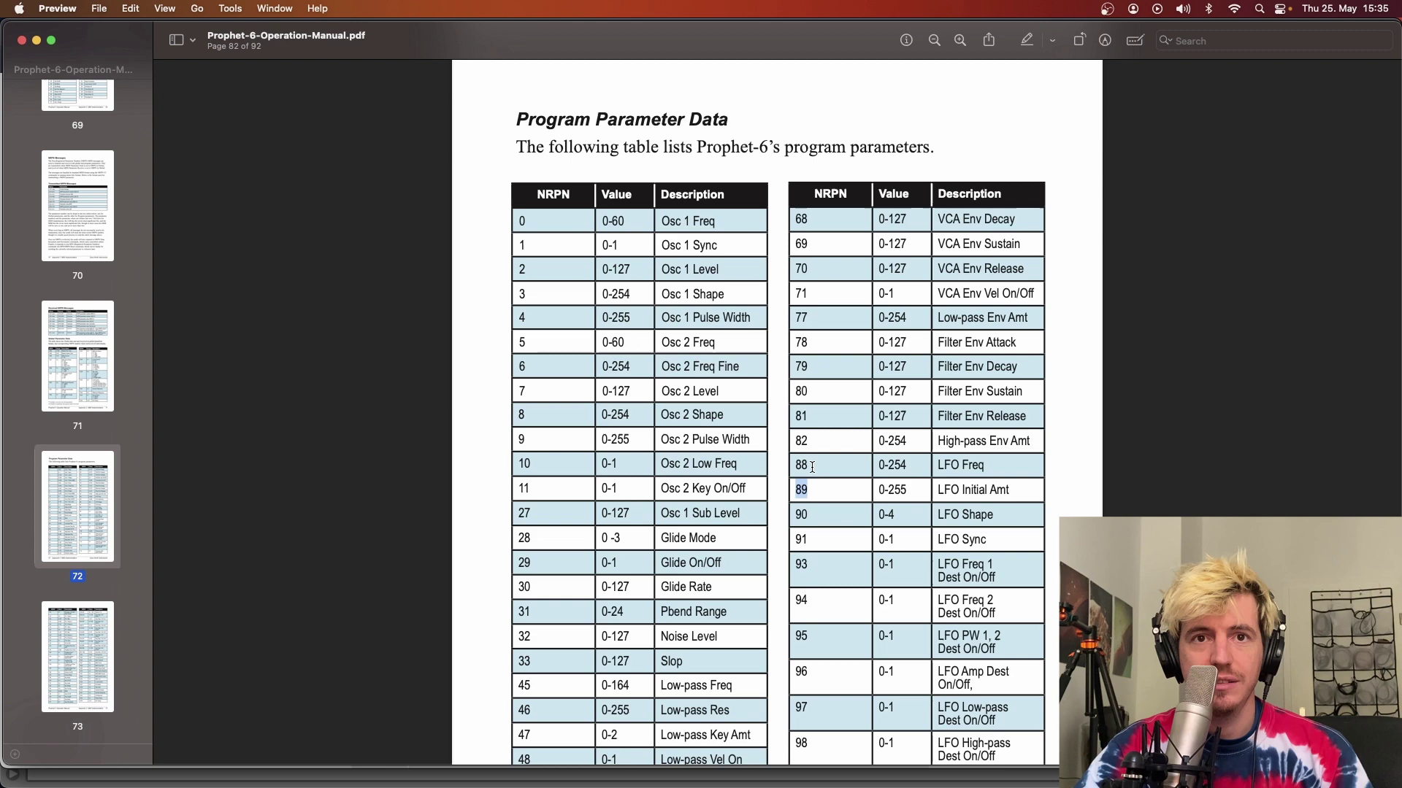
- Set the first row's NRPN number to 88
{"action": "left_click", "coordinate": [792, 757]}
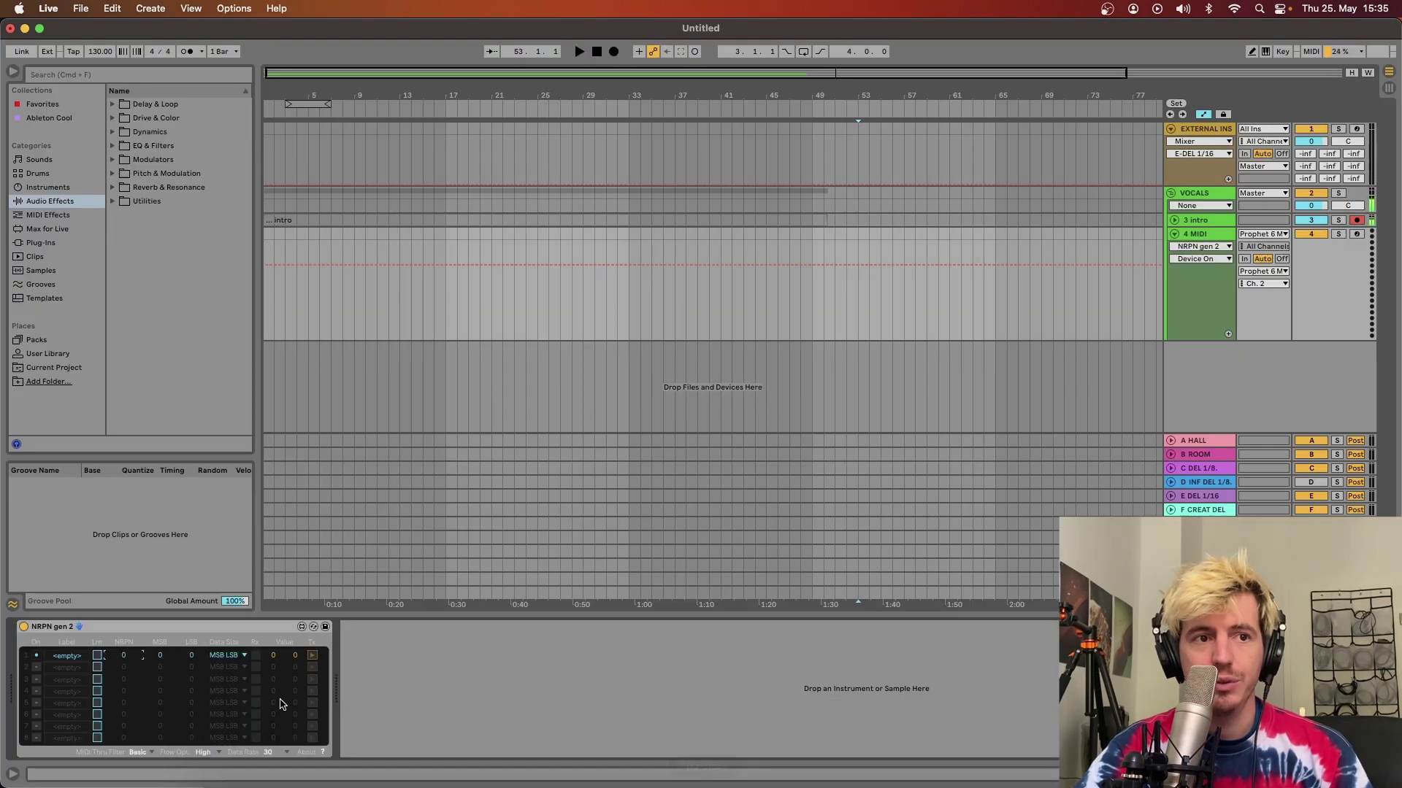
{"action": "type", "text": "8"}
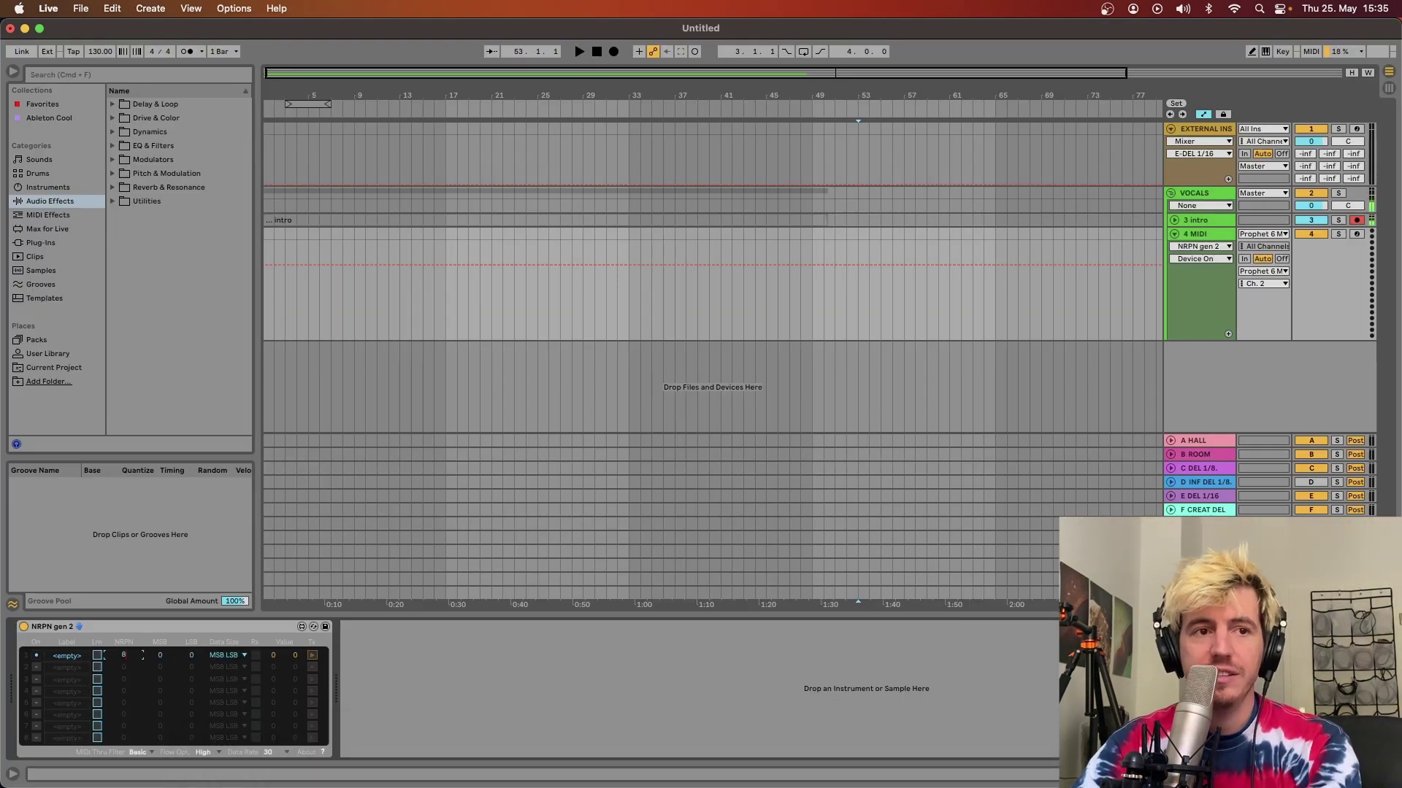
{"action": "type", "text": "8"}
{"action": "key", "text": "Return"}
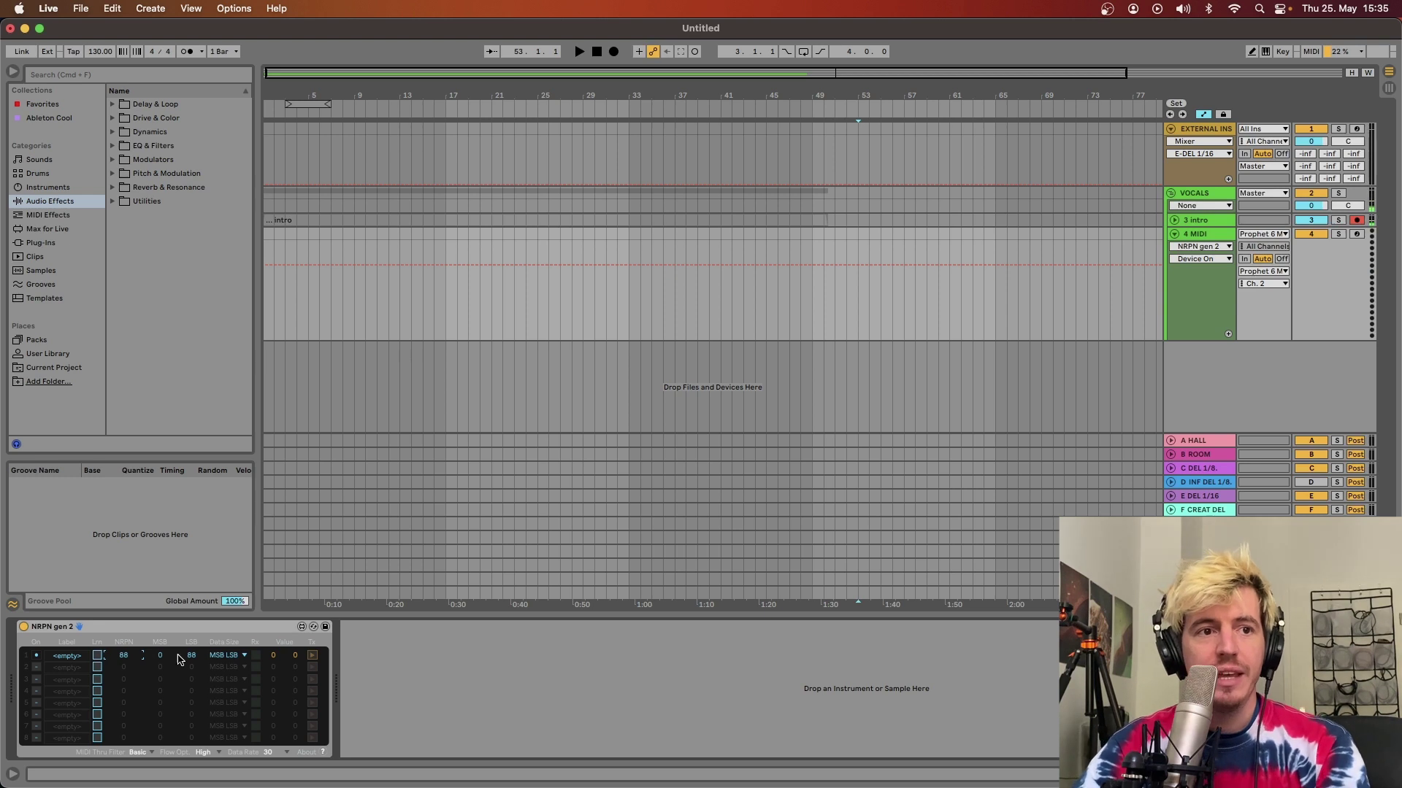
- Test the row's MSB value up to 127 and back to 0, then inspect the data sizes
{"action": "left_click", "coordinate": [274, 657]}
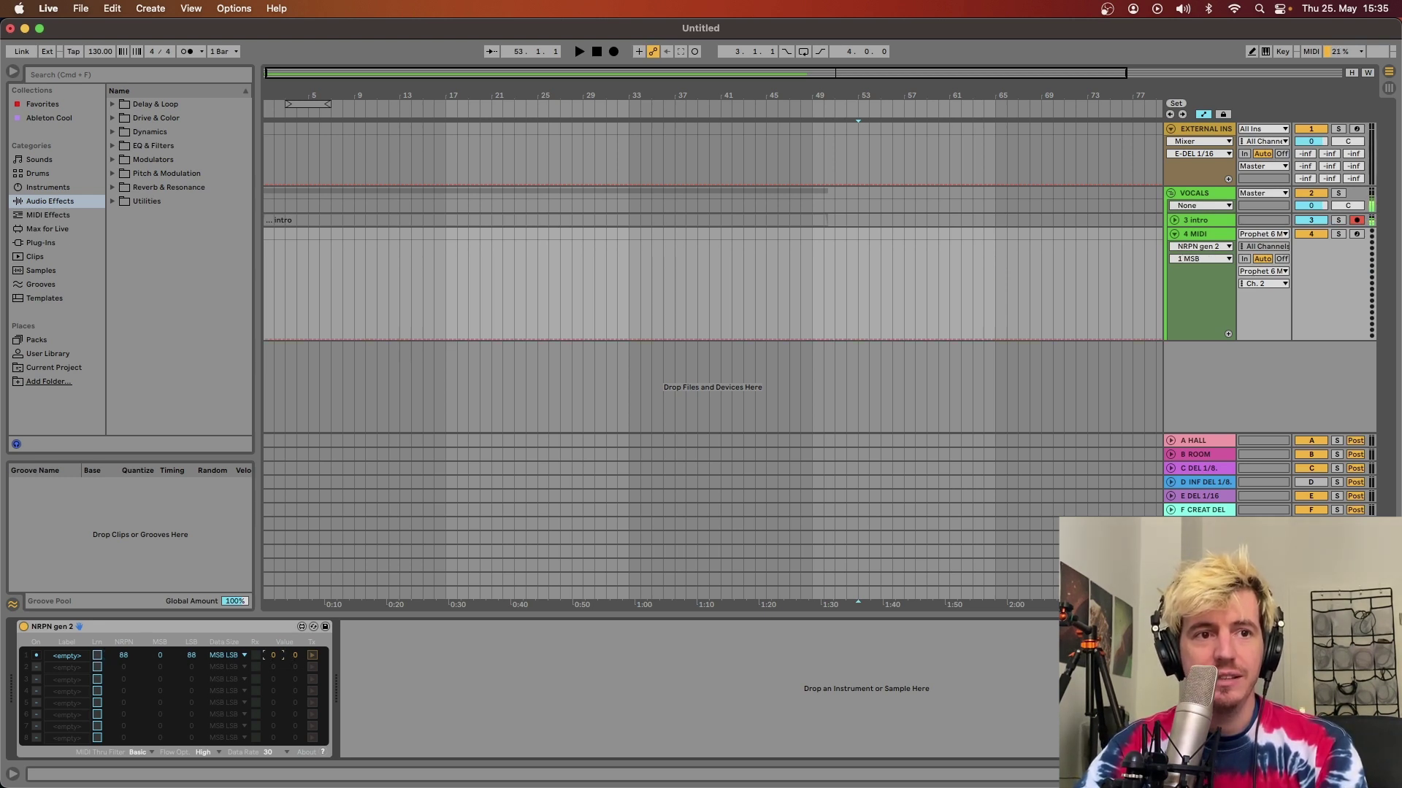
{"action": "left_click_drag", "start_coordinate": [274, 657], "coordinate": [275, 562]}
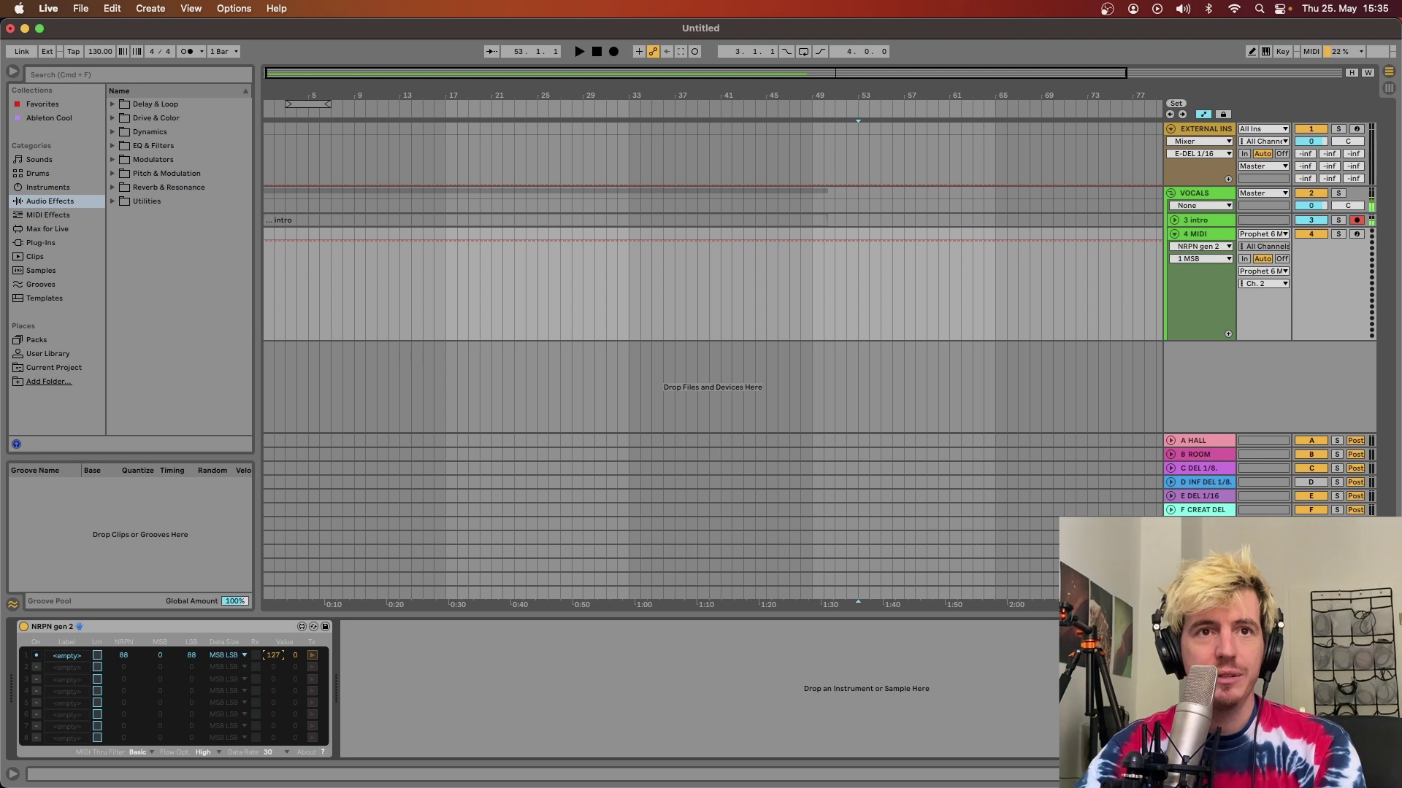
{"action": "left_click_drag", "start_coordinate": [274, 655], "coordinate": [275, 723]}
{"action": "left_click", "coordinate": [295, 655]}
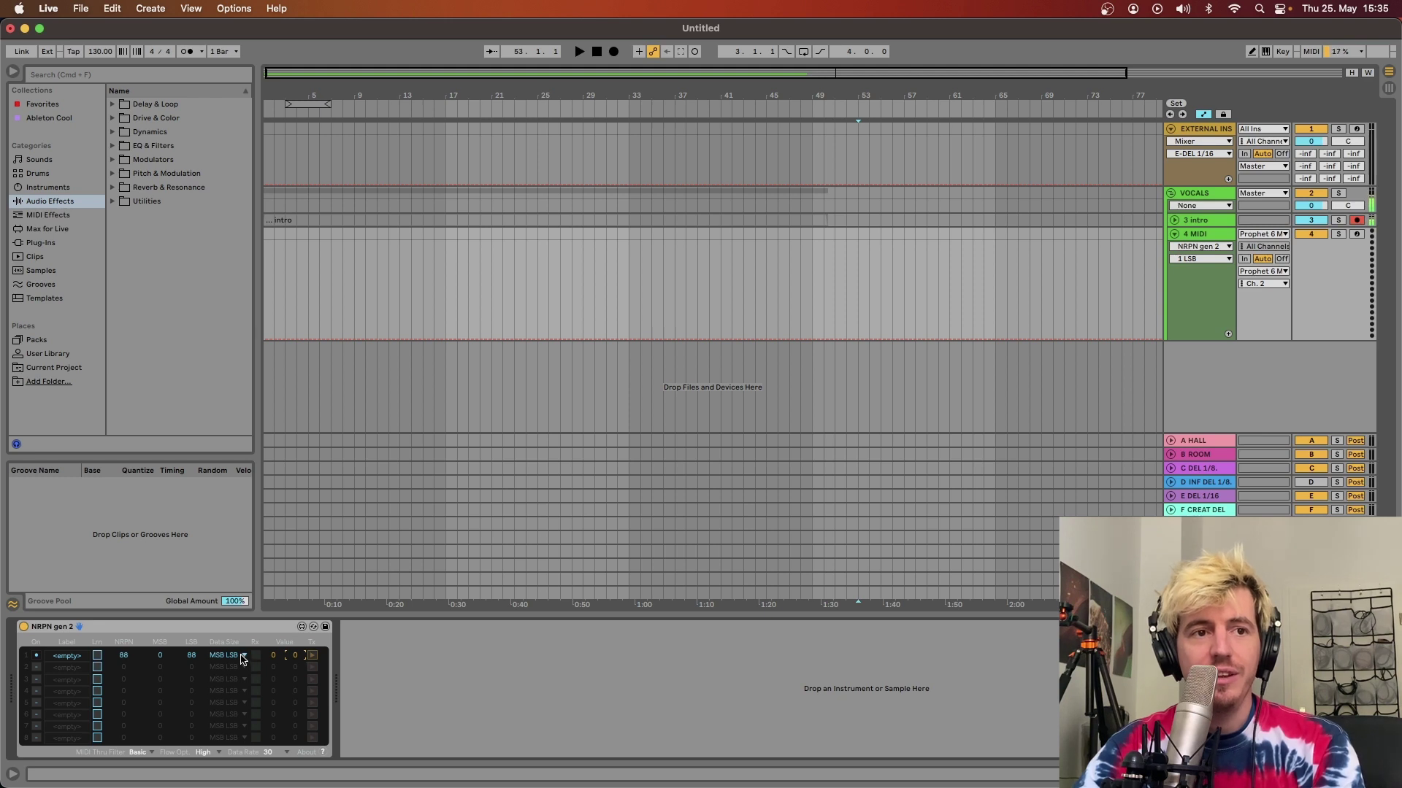
{"action": "left_click", "coordinate": [245, 656]}
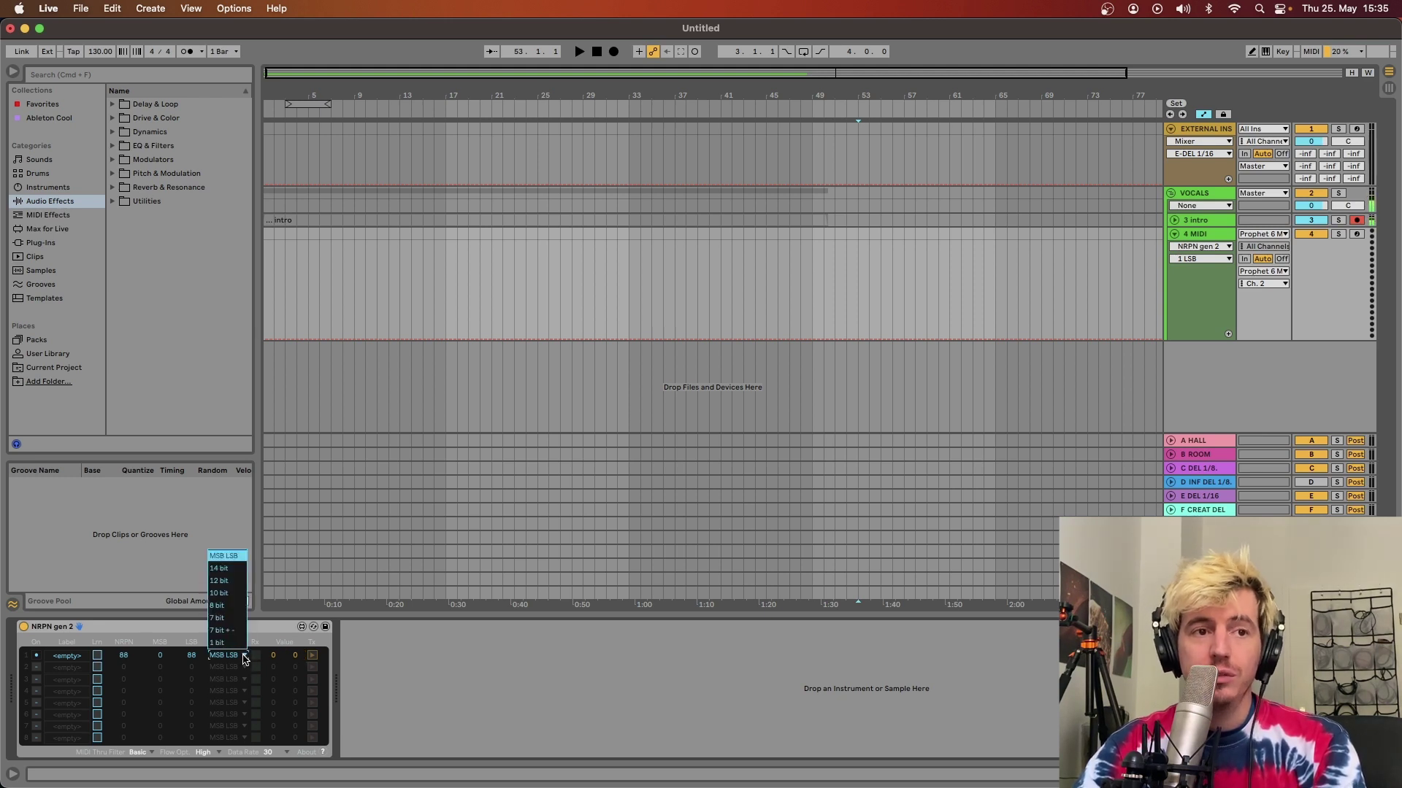
{"action": "left_click", "coordinate": [245, 657]}
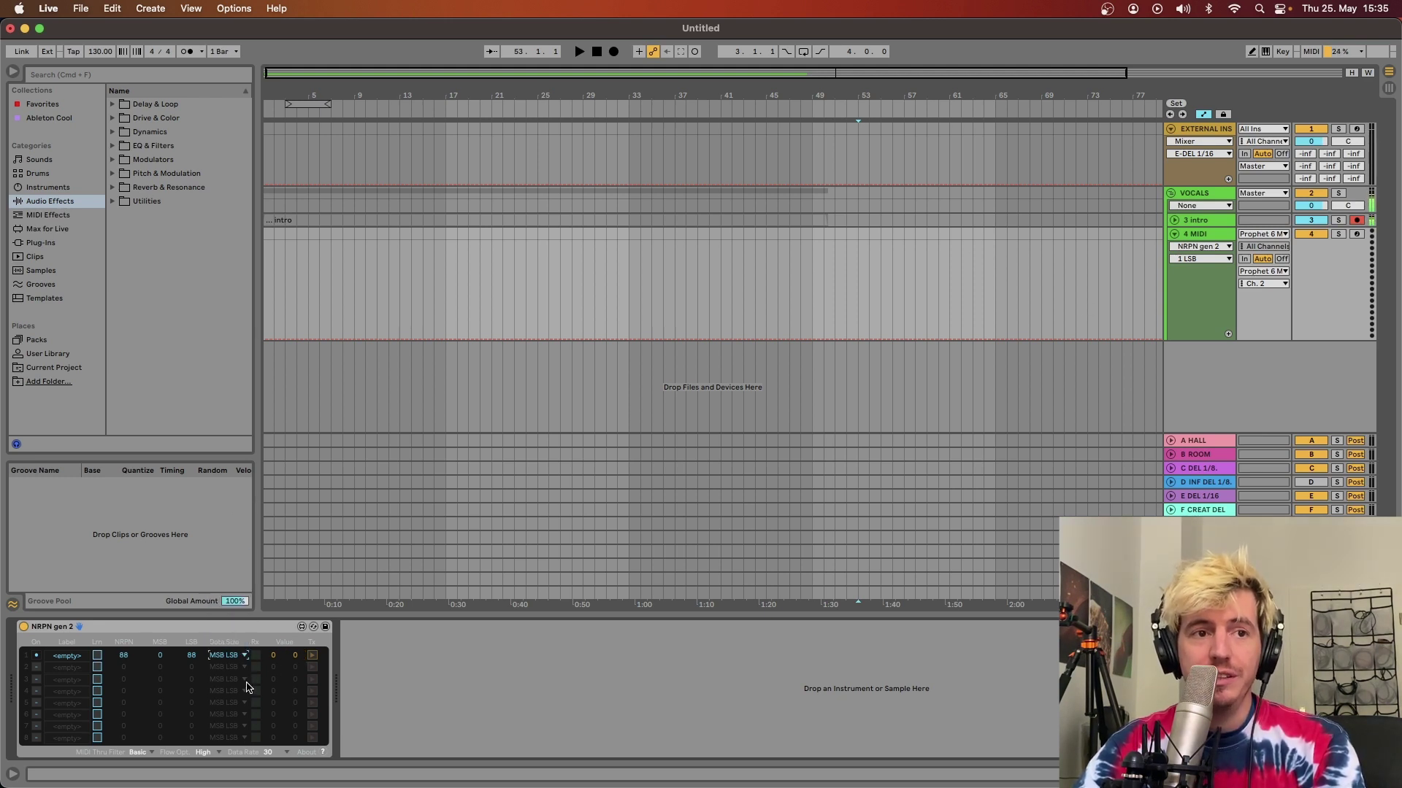
- Highlight LFO Freq's 0-255 value range in the Prophet-6 manual
{"action": "mouse_move", "coordinate": [910, 785]}
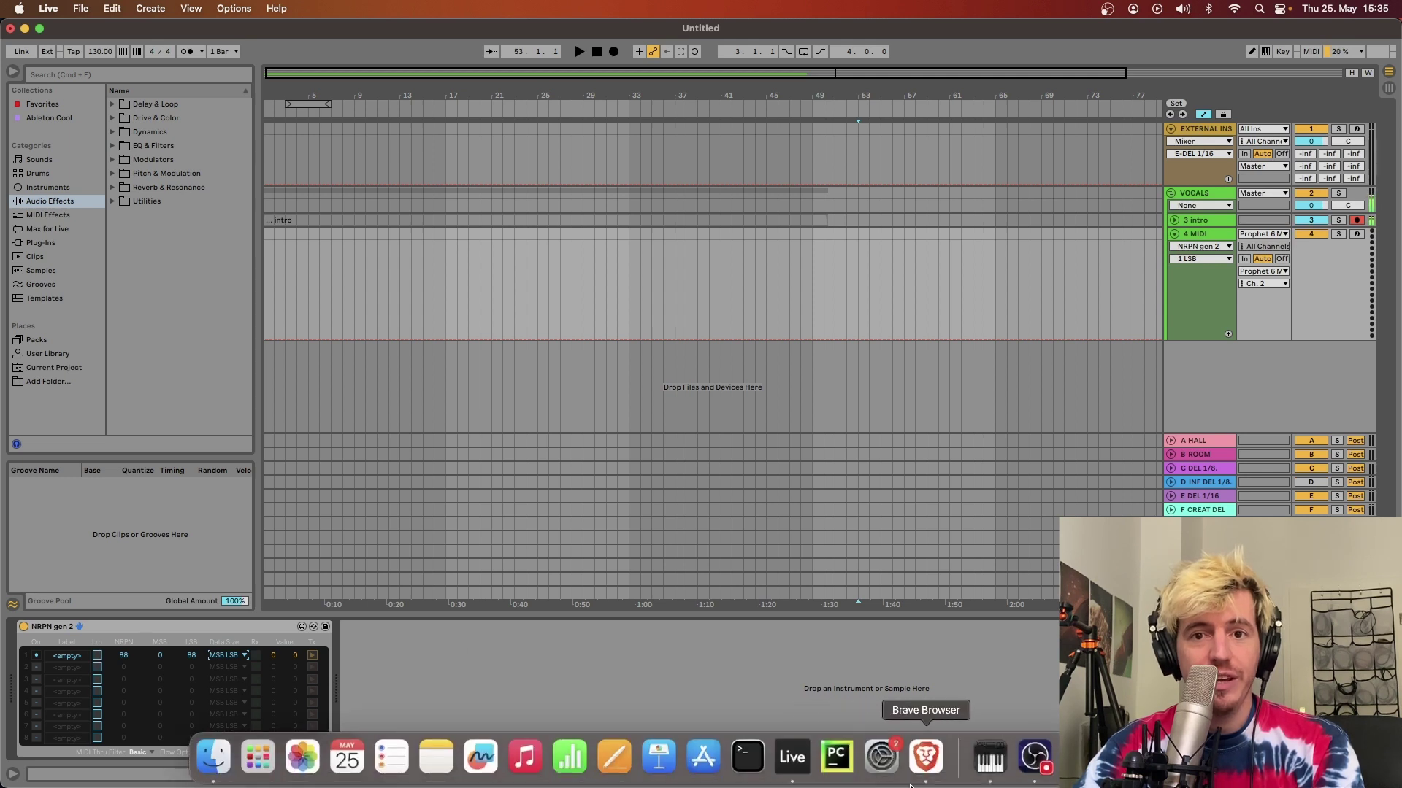
{"action": "left_click", "coordinate": [990, 774]}
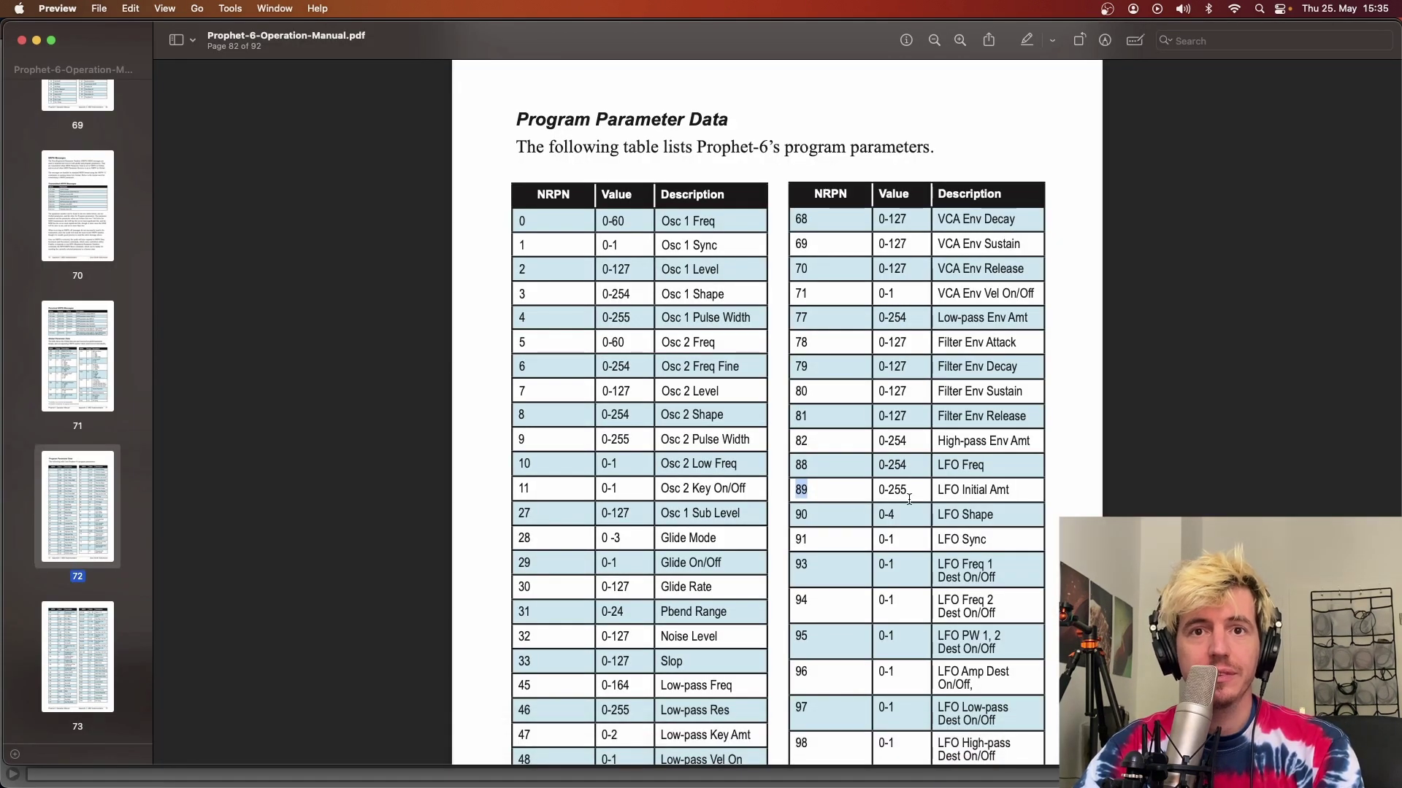
{"action": "left_click_drag", "start_coordinate": [880, 490], "coordinate": [936, 492]}
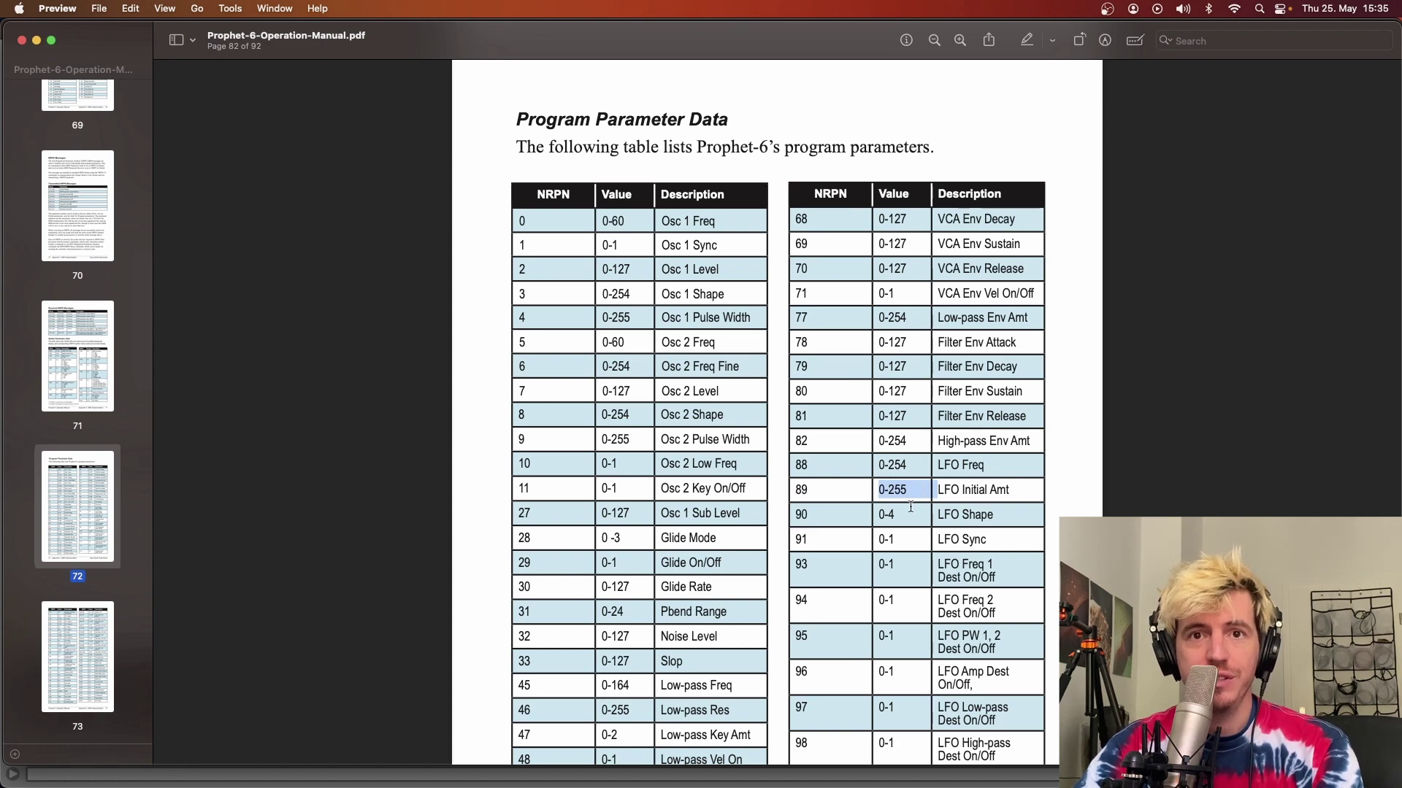
- Select the first row's MSB value in Live and review the data size options
{"action": "left_click", "coordinate": [793, 757]}
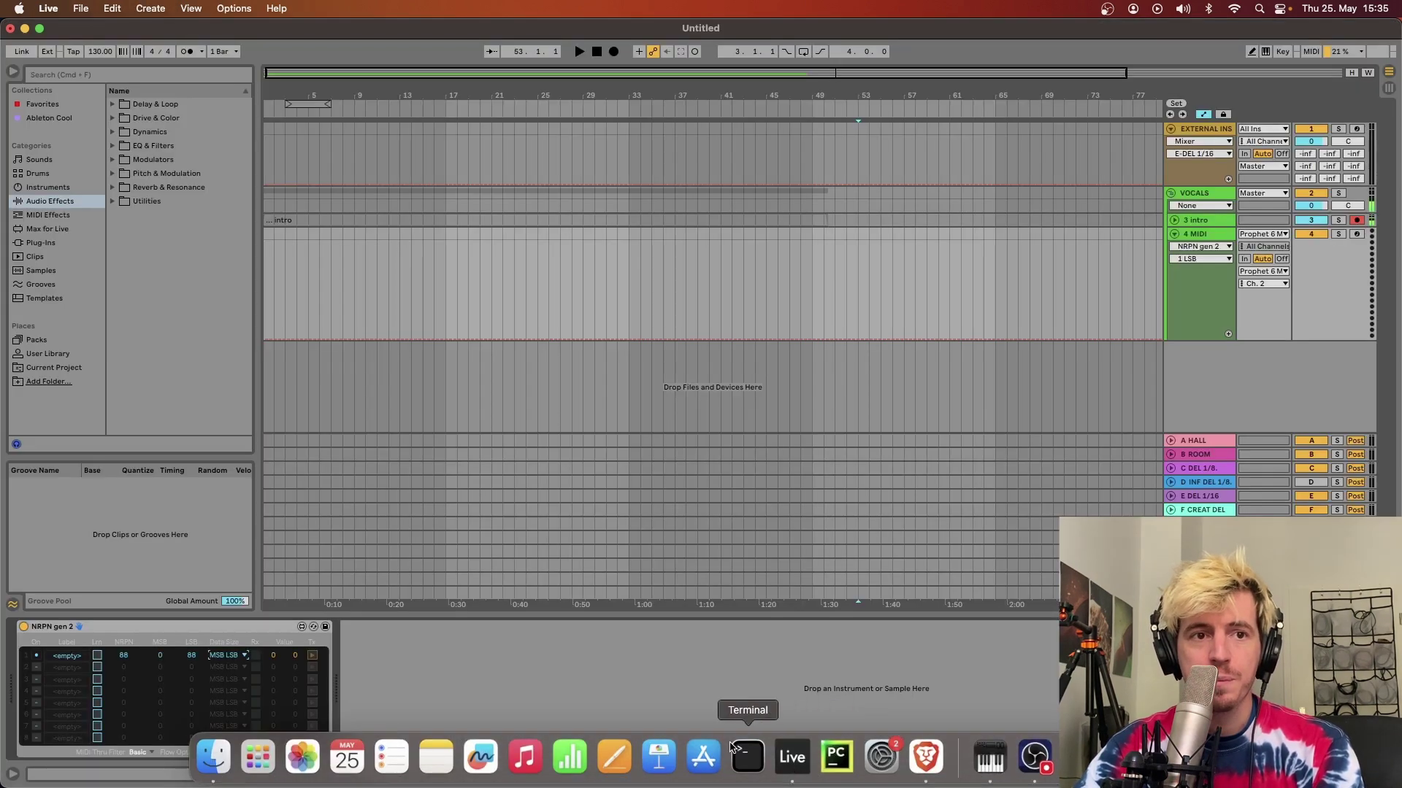
{"action": "left_click", "coordinate": [272, 655]}
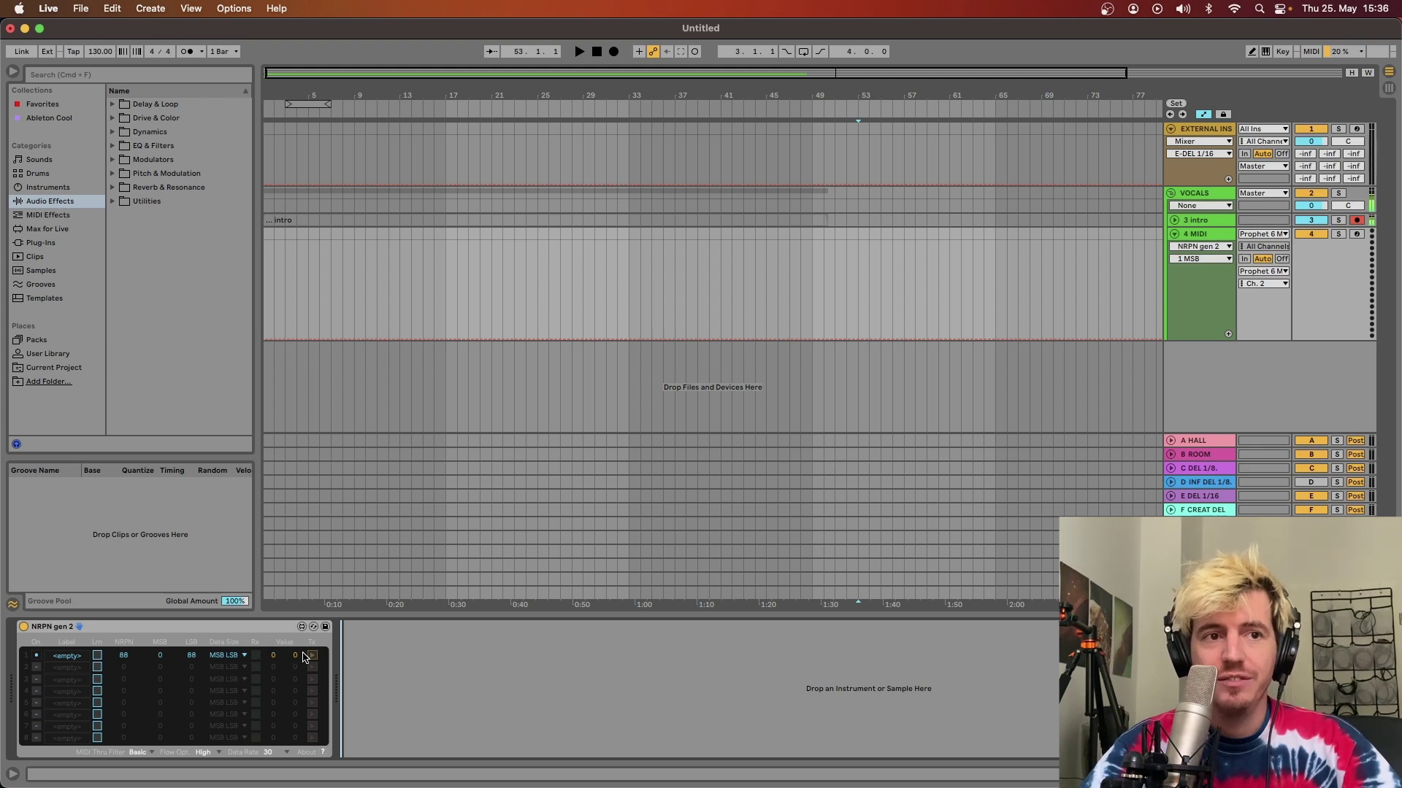
{"action": "left_click", "coordinate": [226, 656]}
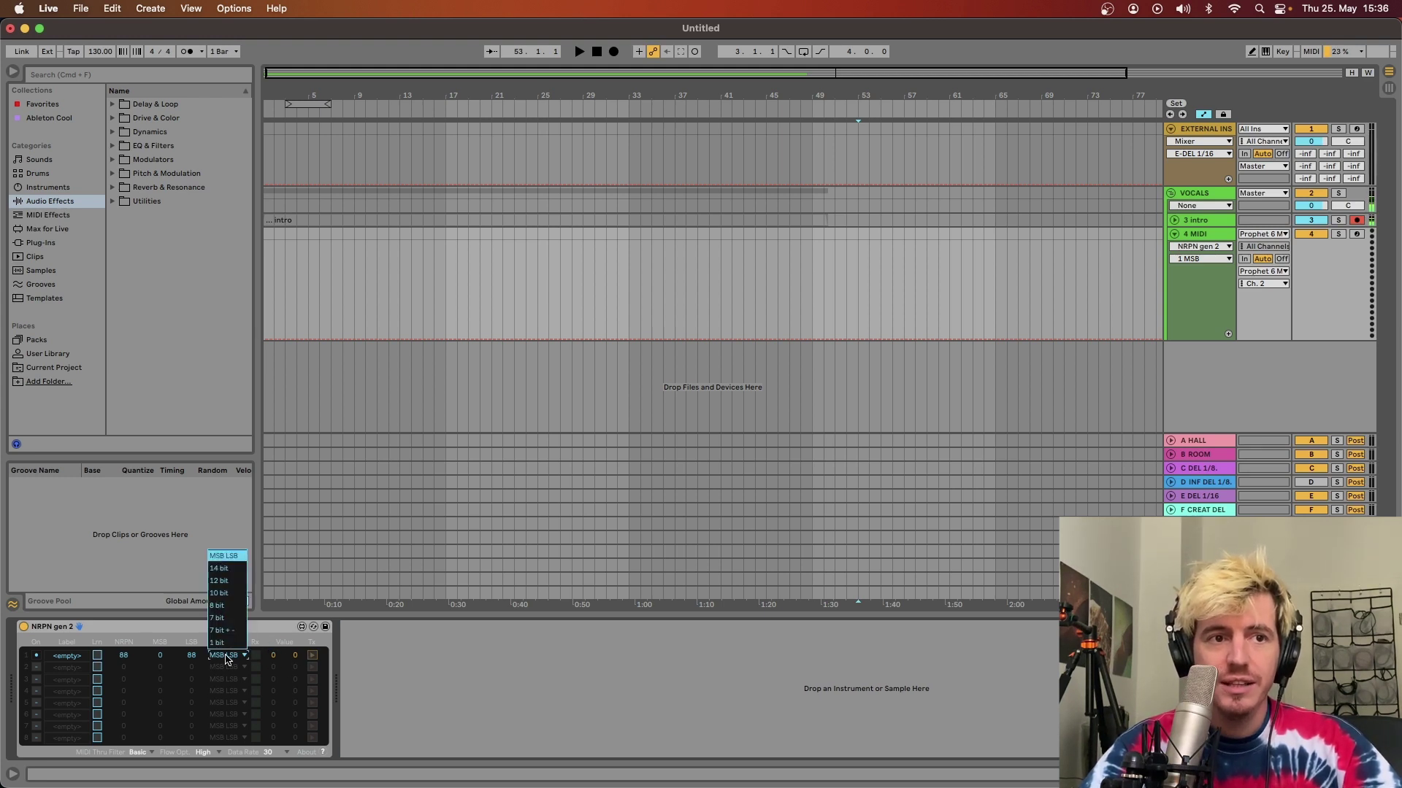
{"action": "left_click", "coordinate": [226, 657]}
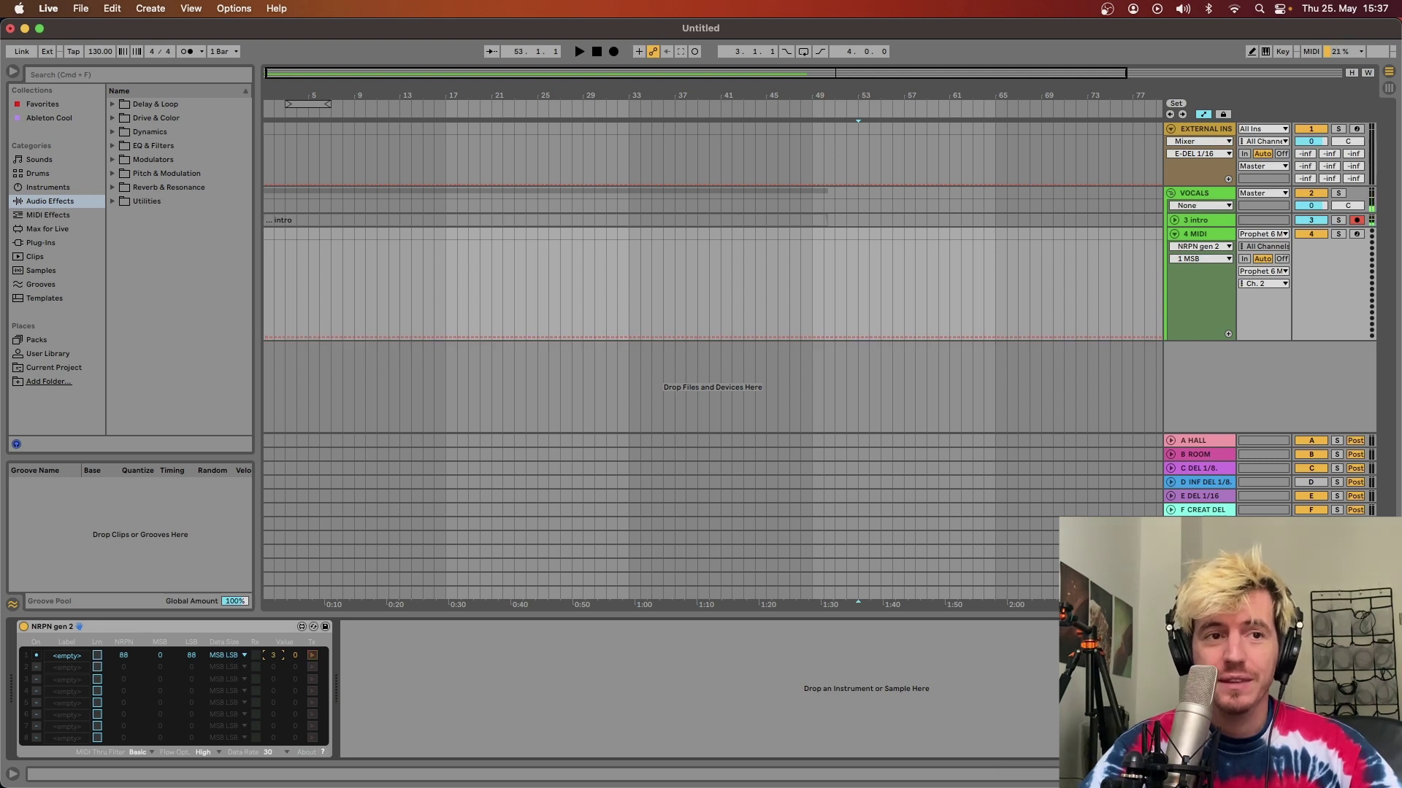
- Test the MSB and LSB values, return both to 0, and set data size to 8 bit
{"action": "left_click_drag", "start_coordinate": [273, 655], "coordinate": [273, 668]}
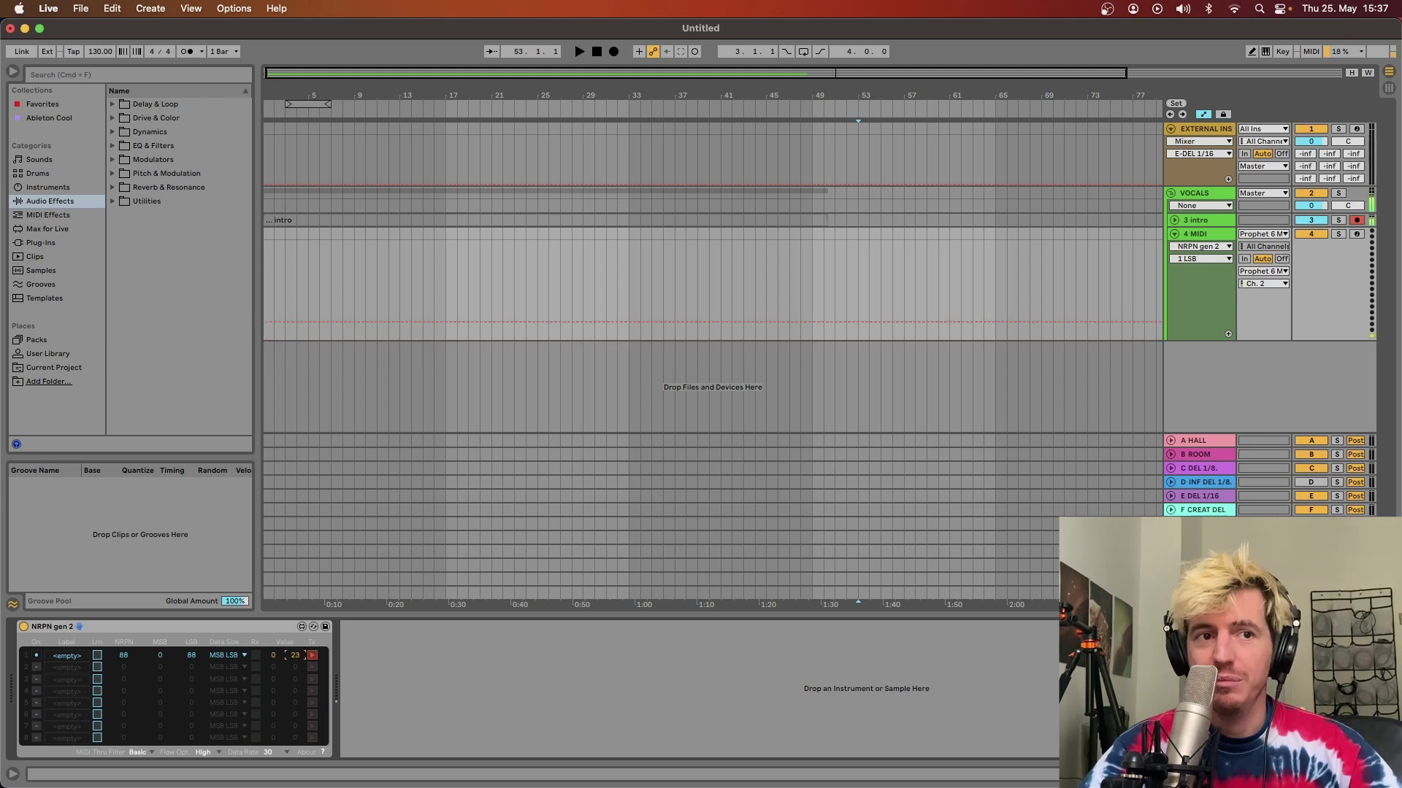
{"action": "left_click_drag", "start_coordinate": [295, 655], "coordinate": [295, 618]}
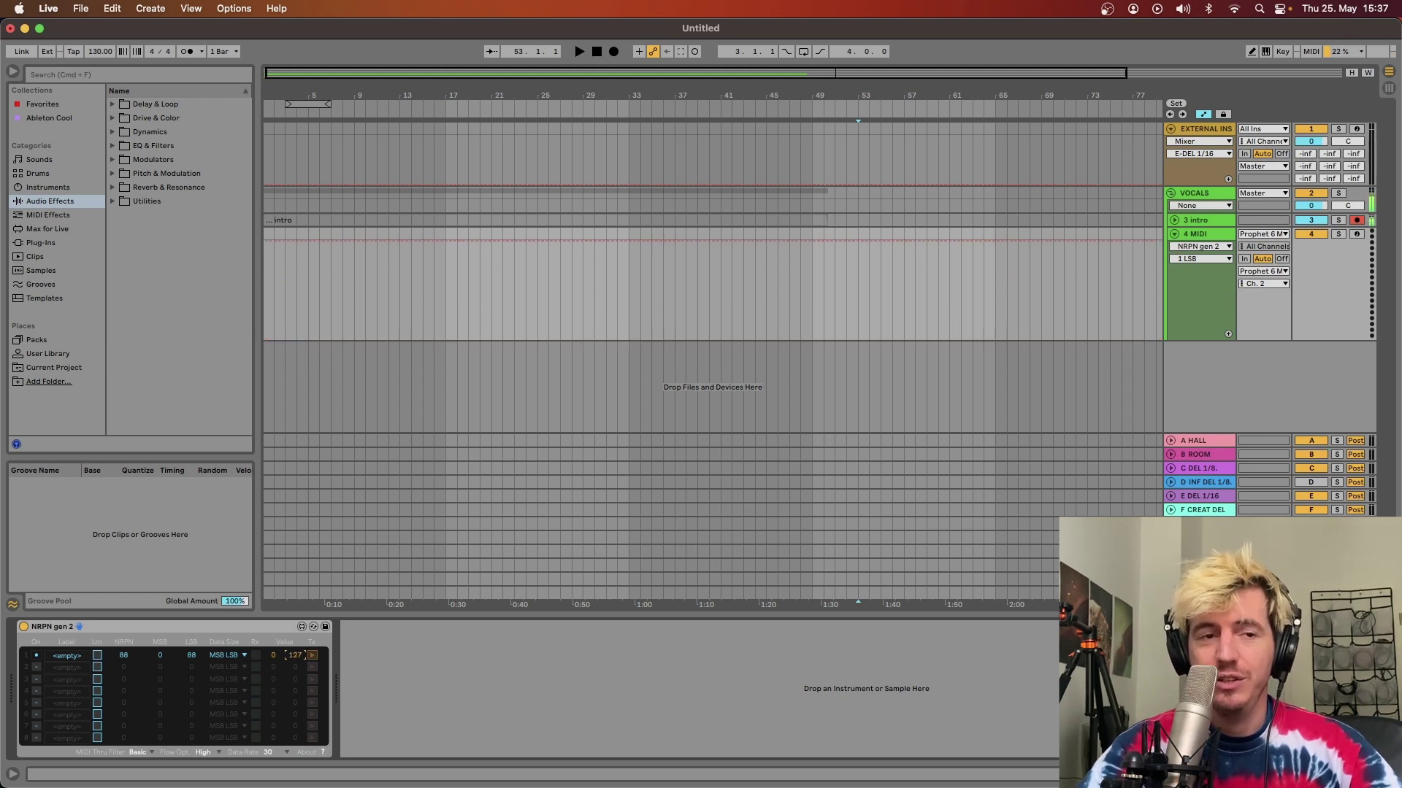
{"action": "left_click", "coordinate": [273, 655]}
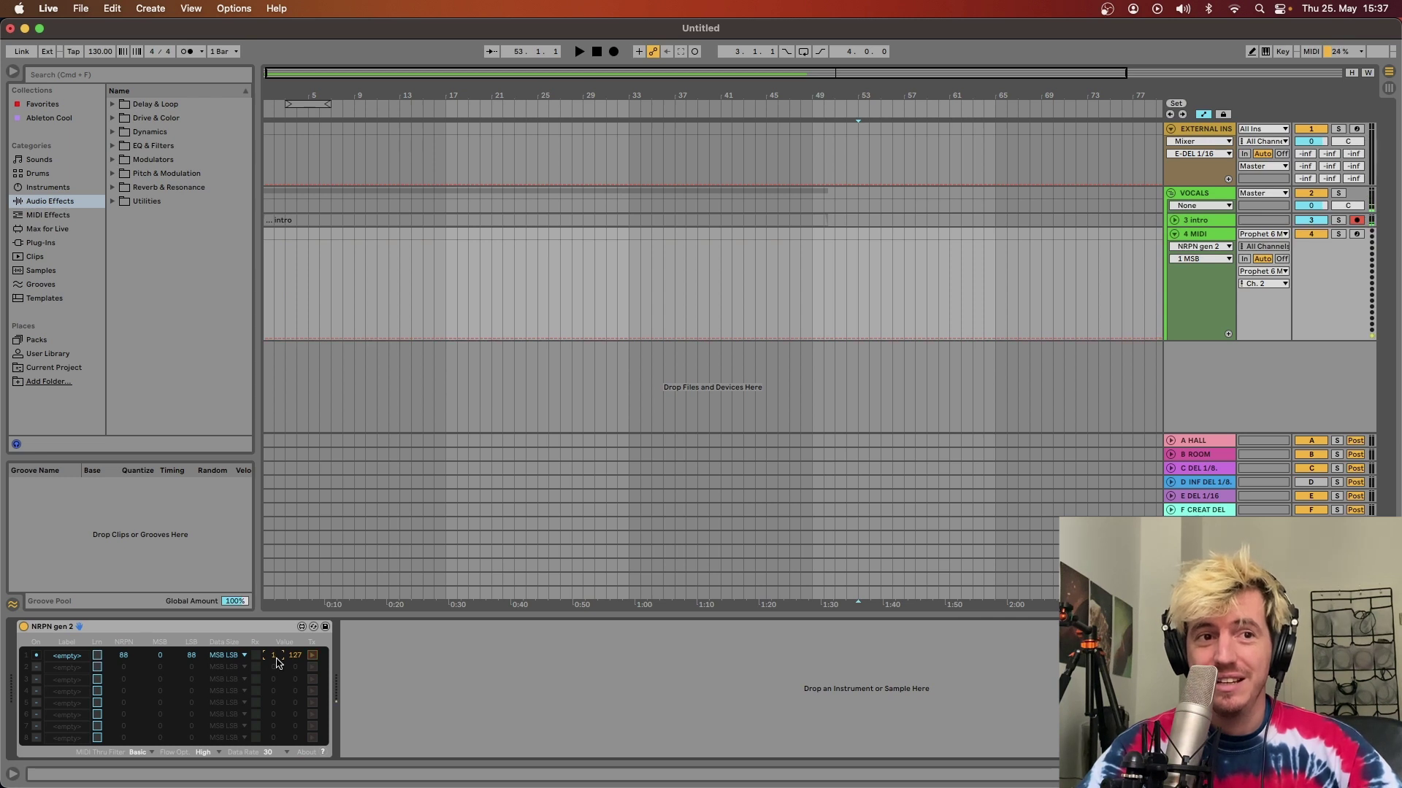
{"action": "left_click", "coordinate": [295, 655]}
{"action": "left_click_drag", "start_coordinate": [295, 654], "coordinate": [295, 709]}
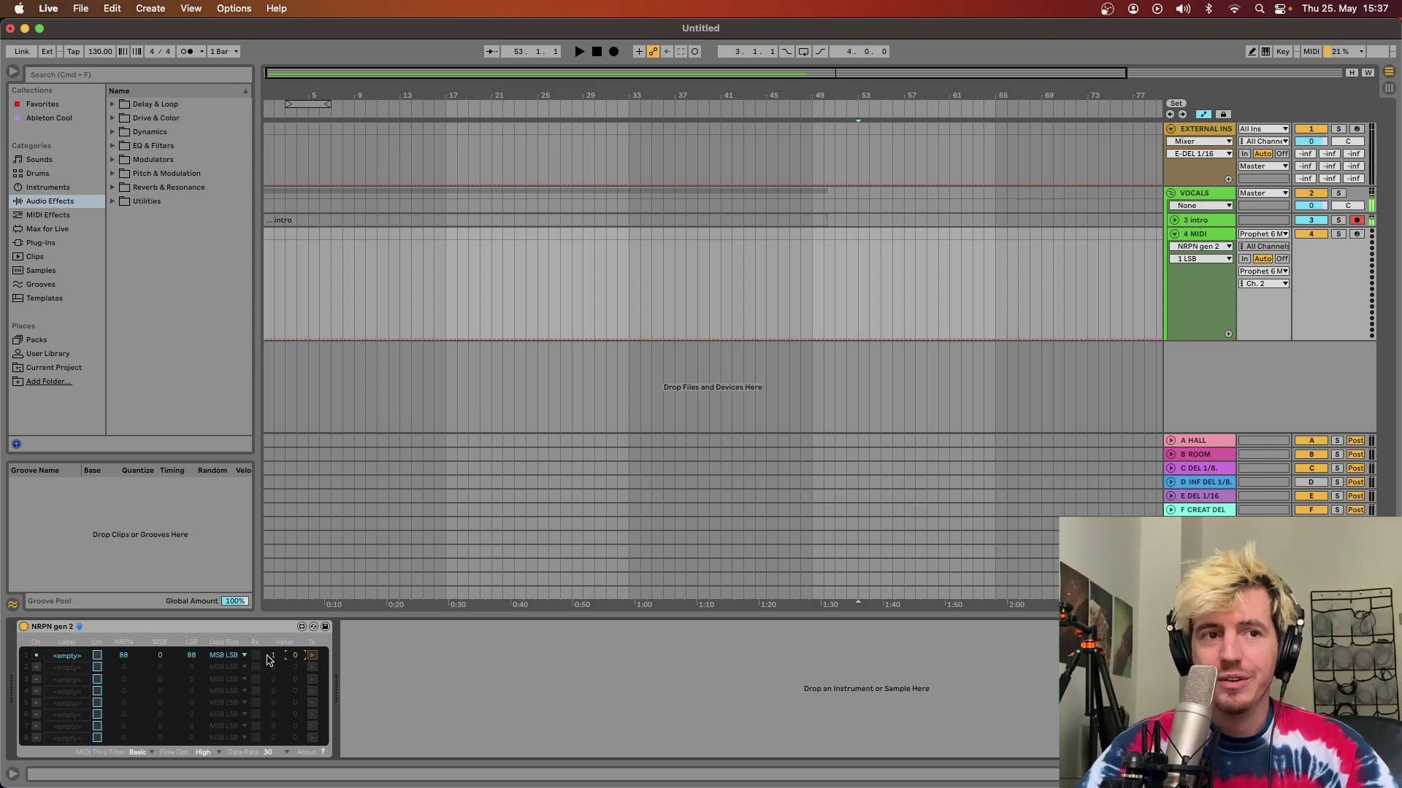
{"action": "left_click", "coordinate": [233, 656]}
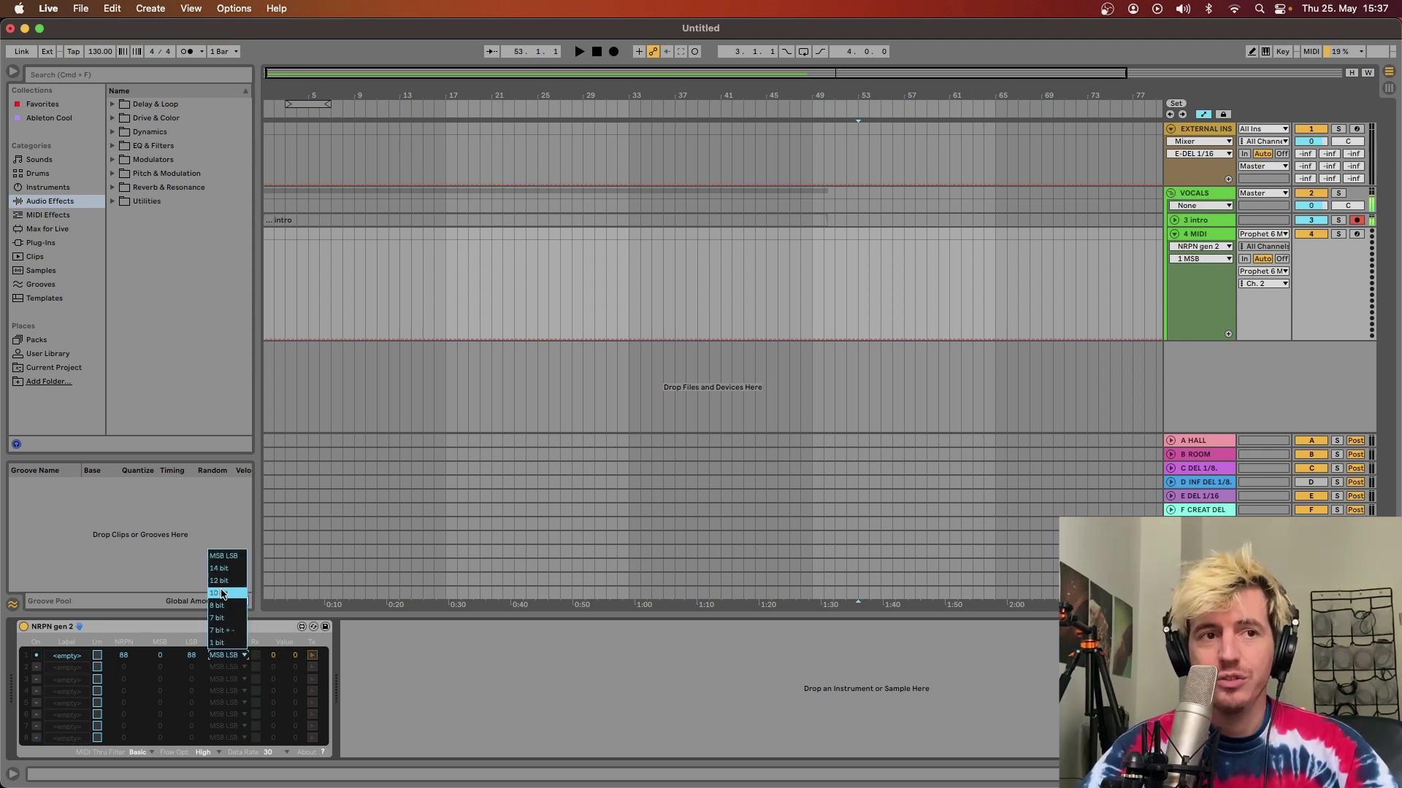
{"action": "left_click", "coordinate": [218, 605]}
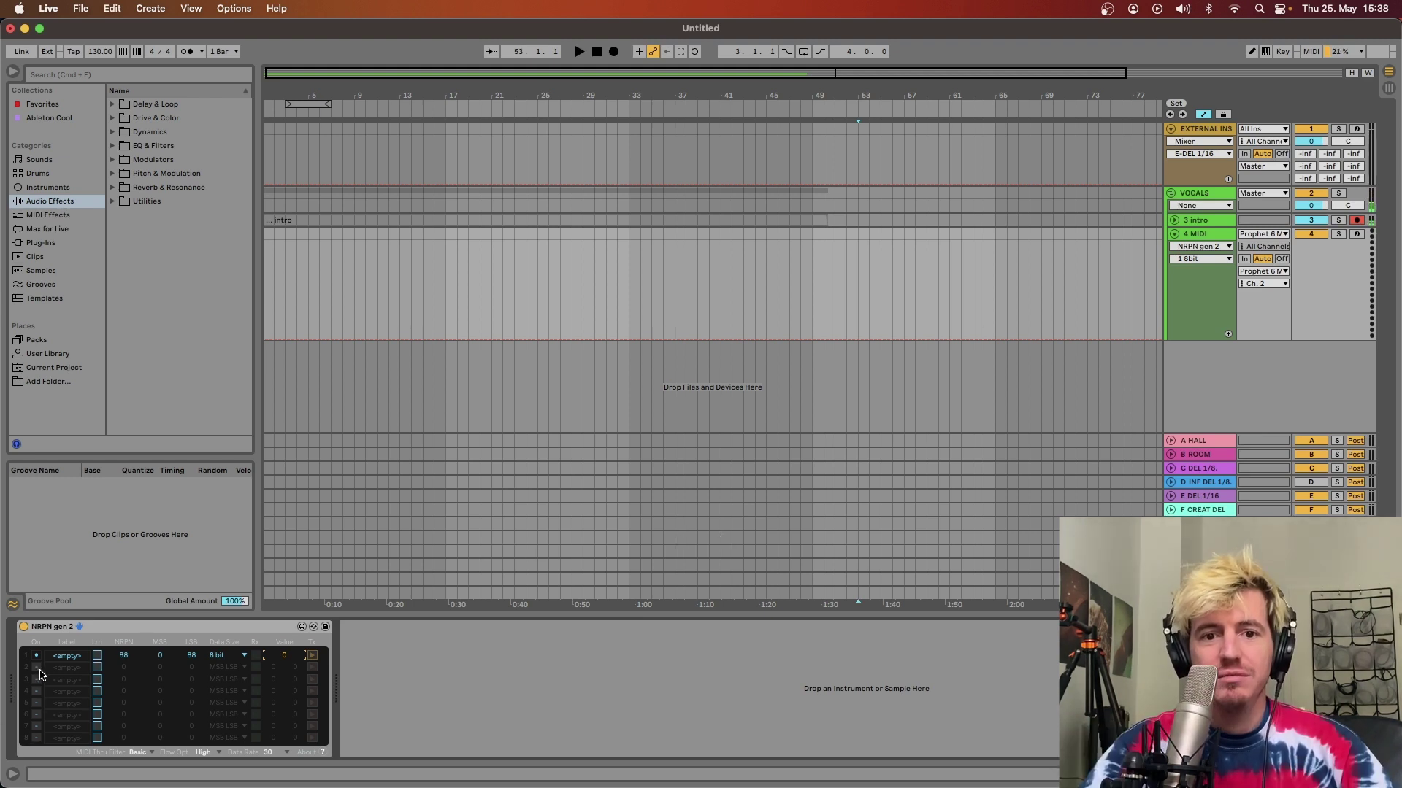
{"action": "left_click", "coordinate": [628, 340]}
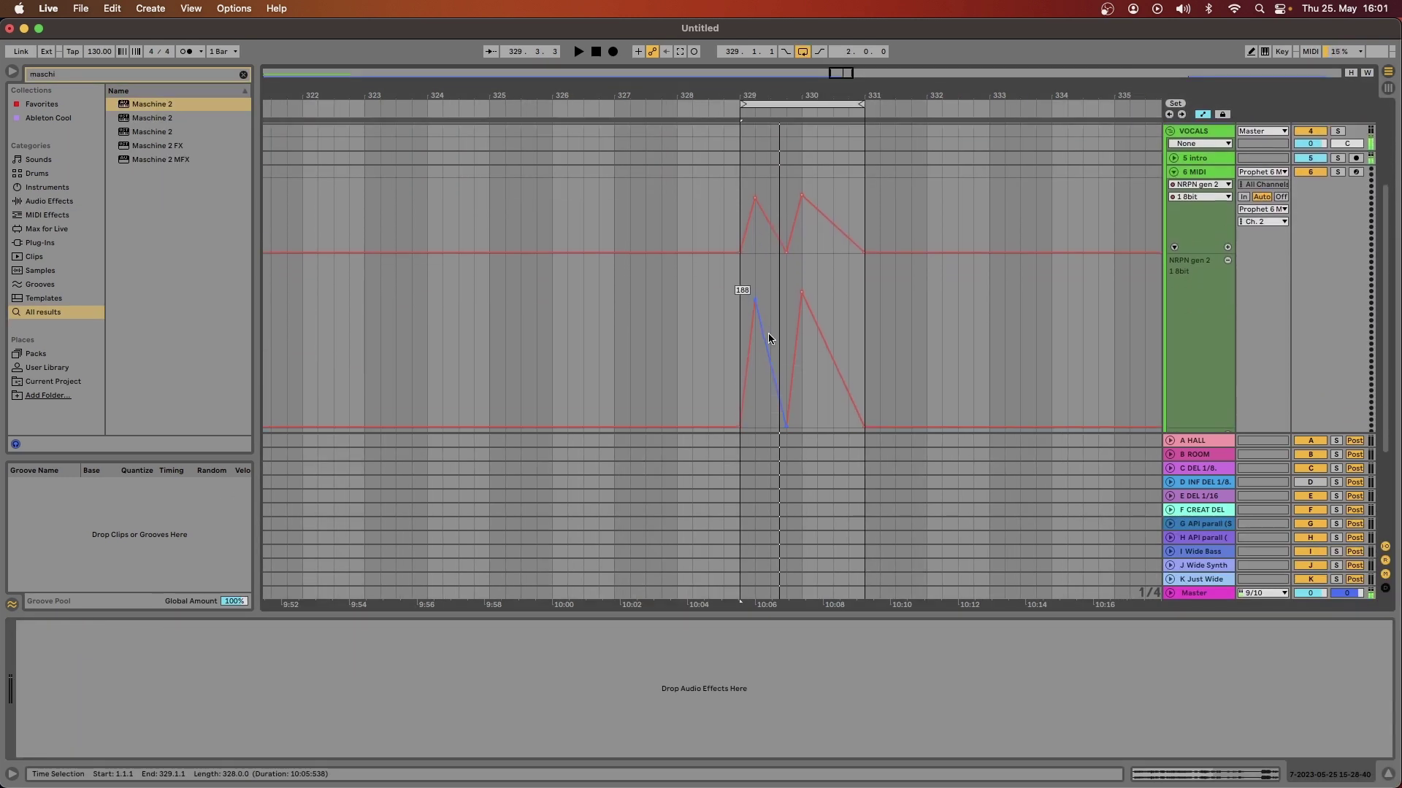
{"action": "scroll", "coordinate": [767, 338], "scroll_direction": "down", "scroll_amount": 1}
{"action": "left_click", "coordinate": [942, 300]}
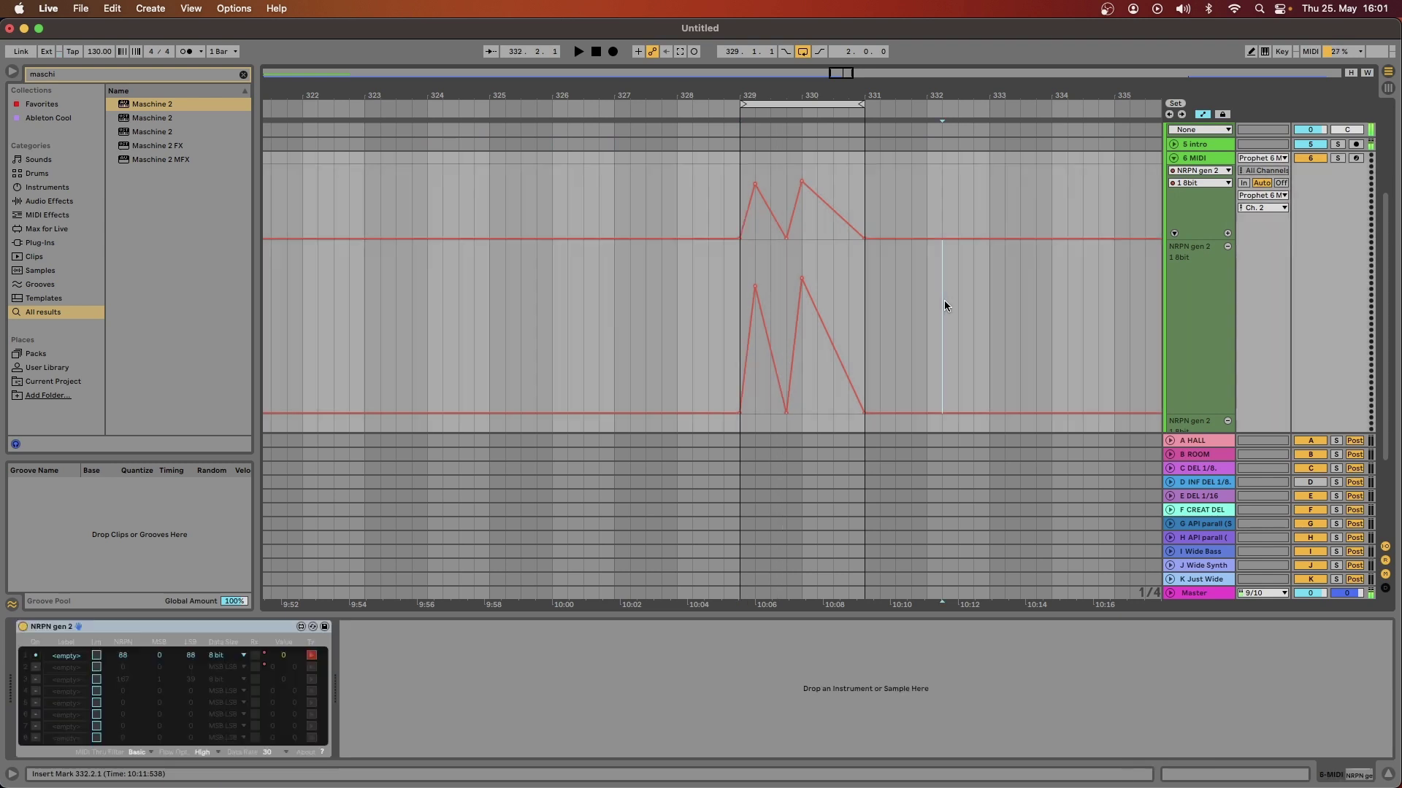
{"action": "left_click_drag", "start_coordinate": [289, 657], "coordinate": [289, 628]}
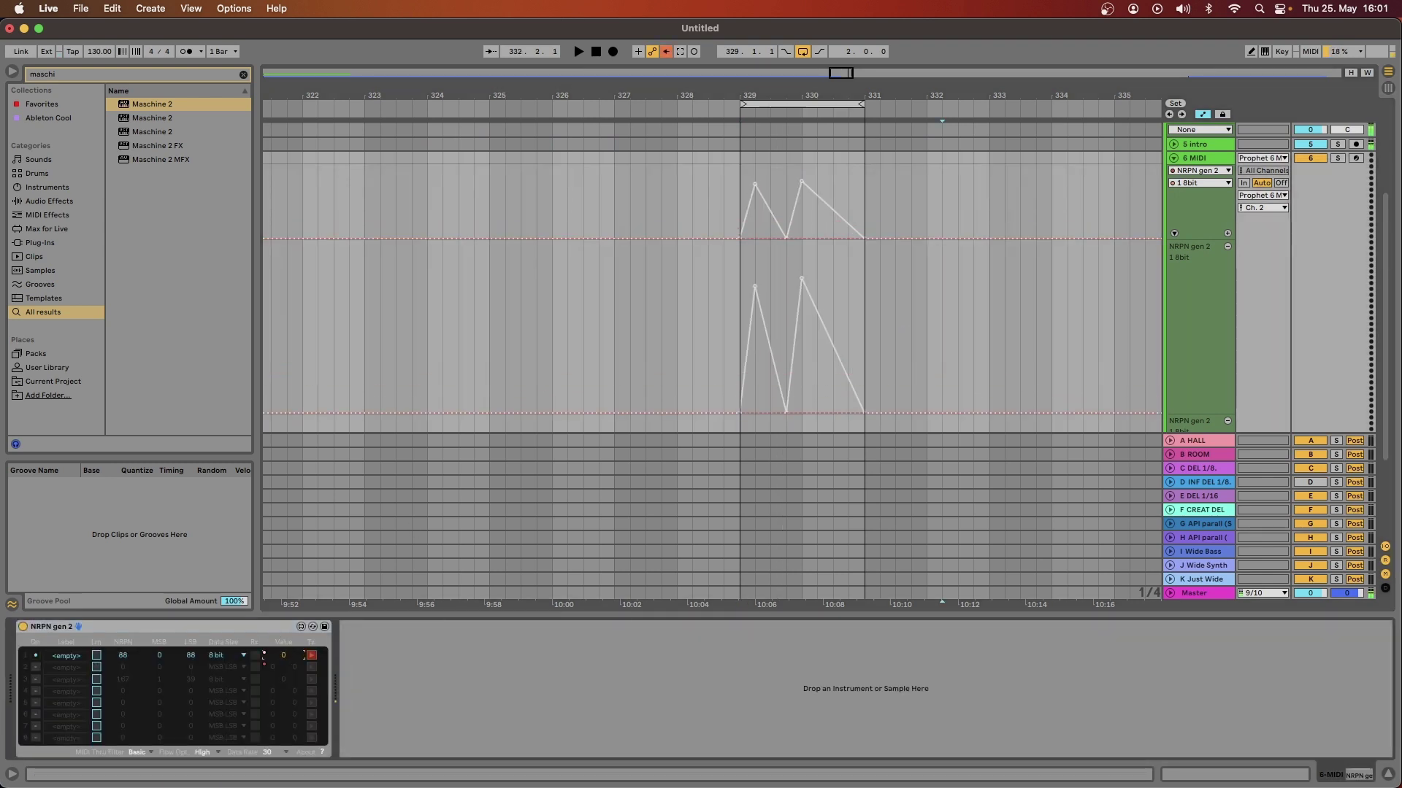
{"action": "left_click", "coordinate": [666, 52]}
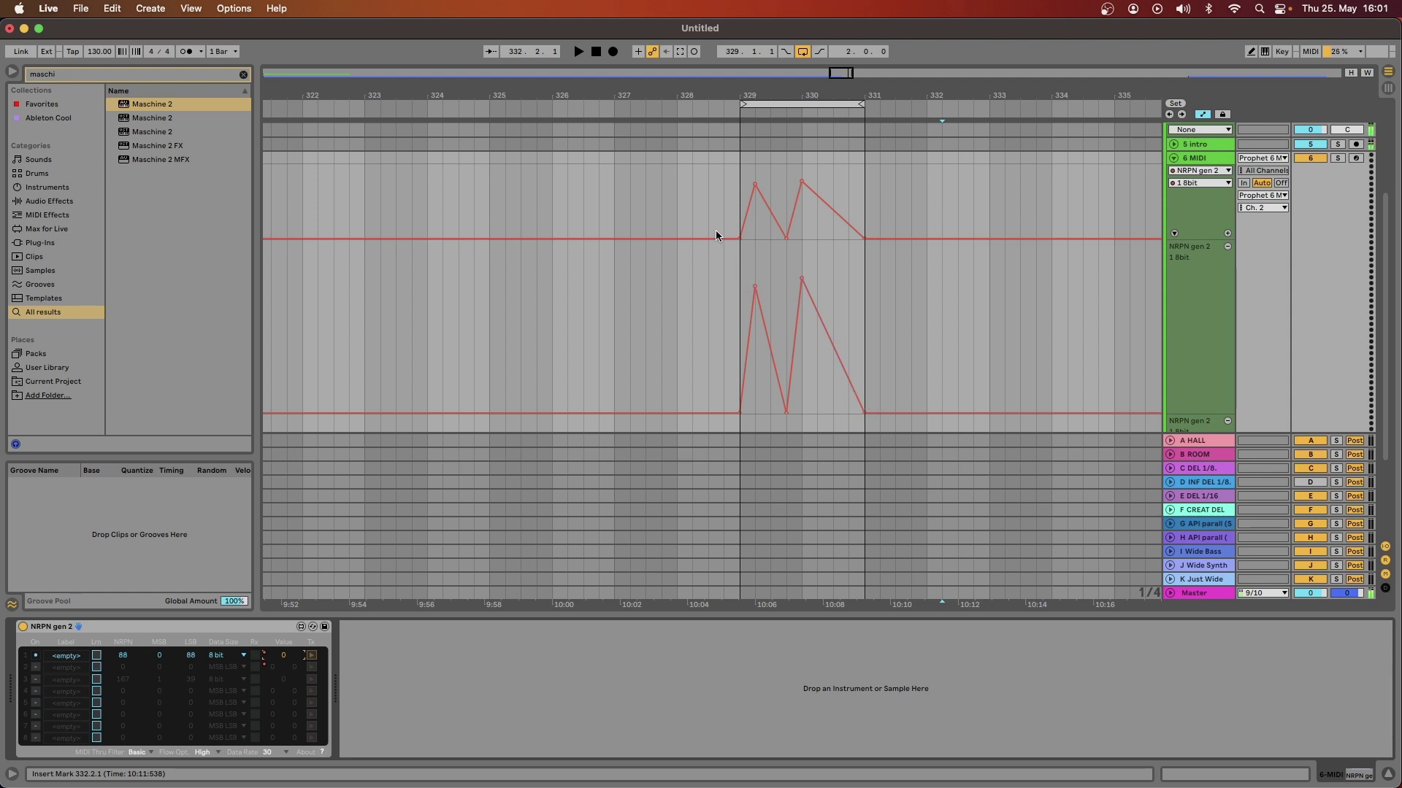
{"action": "left_click", "coordinate": [579, 55]}
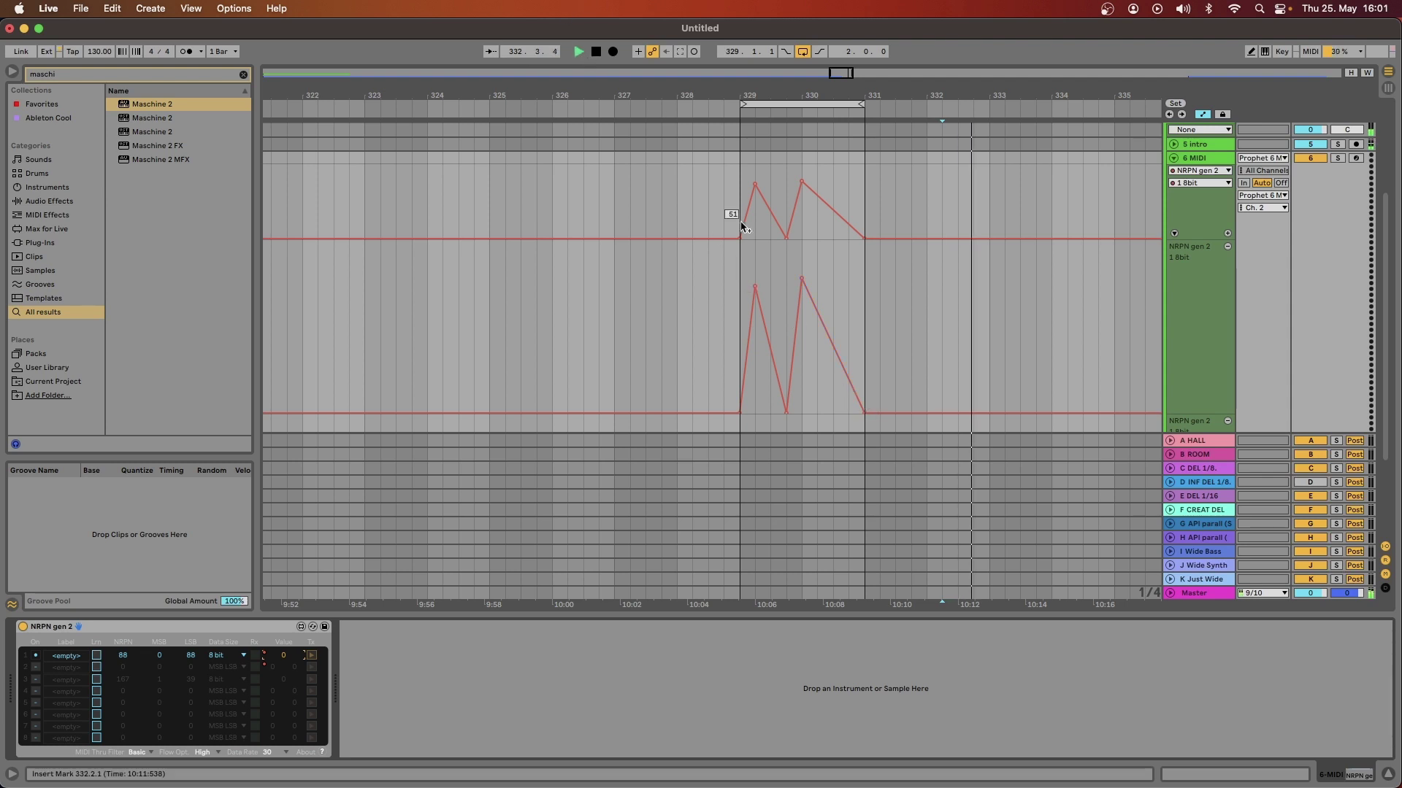
{"action": "left_click", "coordinate": [744, 261]}
{"action": "left_click", "coordinate": [579, 53]}
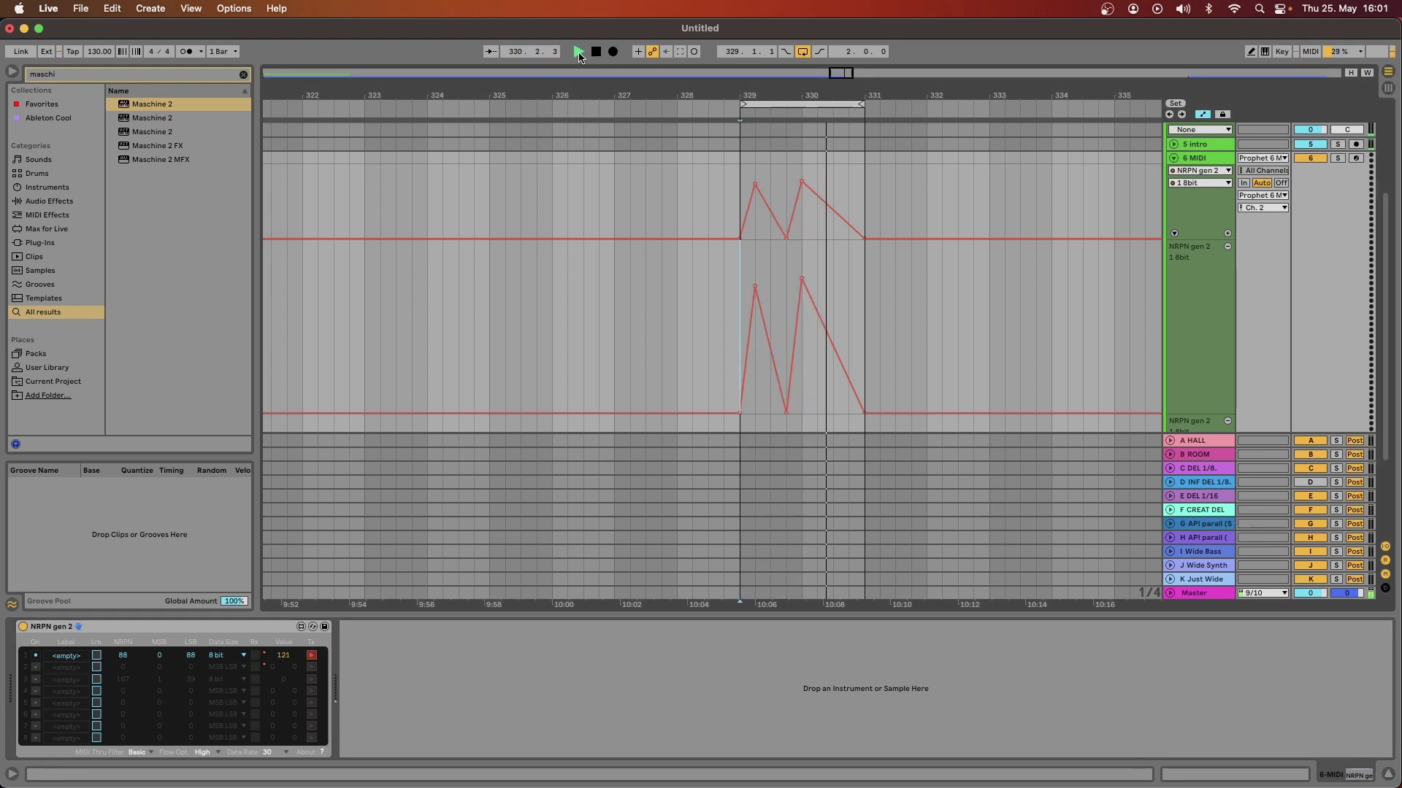
{"action": "left_click", "coordinate": [579, 55]}
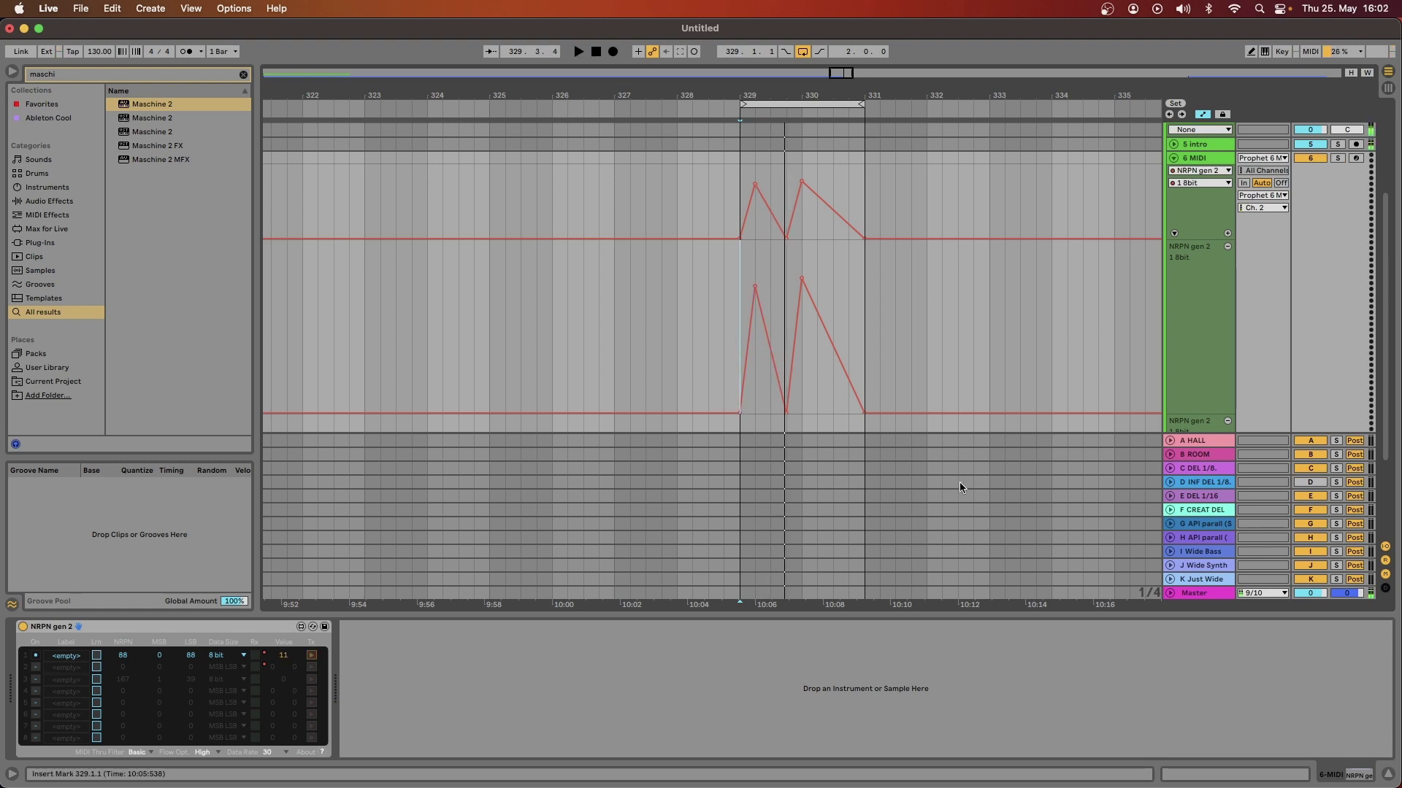
{"action": "scroll", "coordinate": [878, 185], "scroll_direction": "up", "scroll_amount": 3}
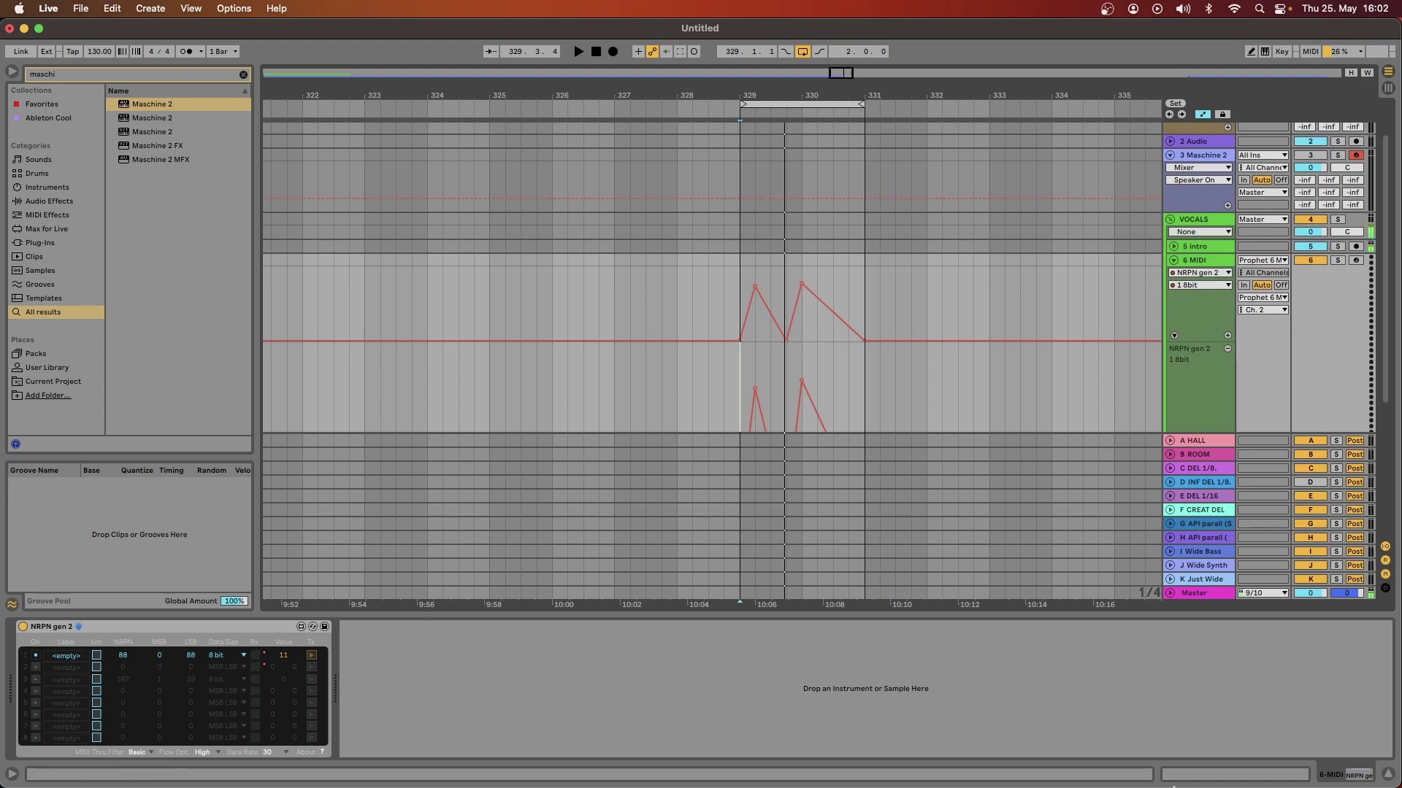
{"action": "mouse_move", "coordinate": [1125, 786]}
{"action": "left_click", "coordinate": [1090, 766]}
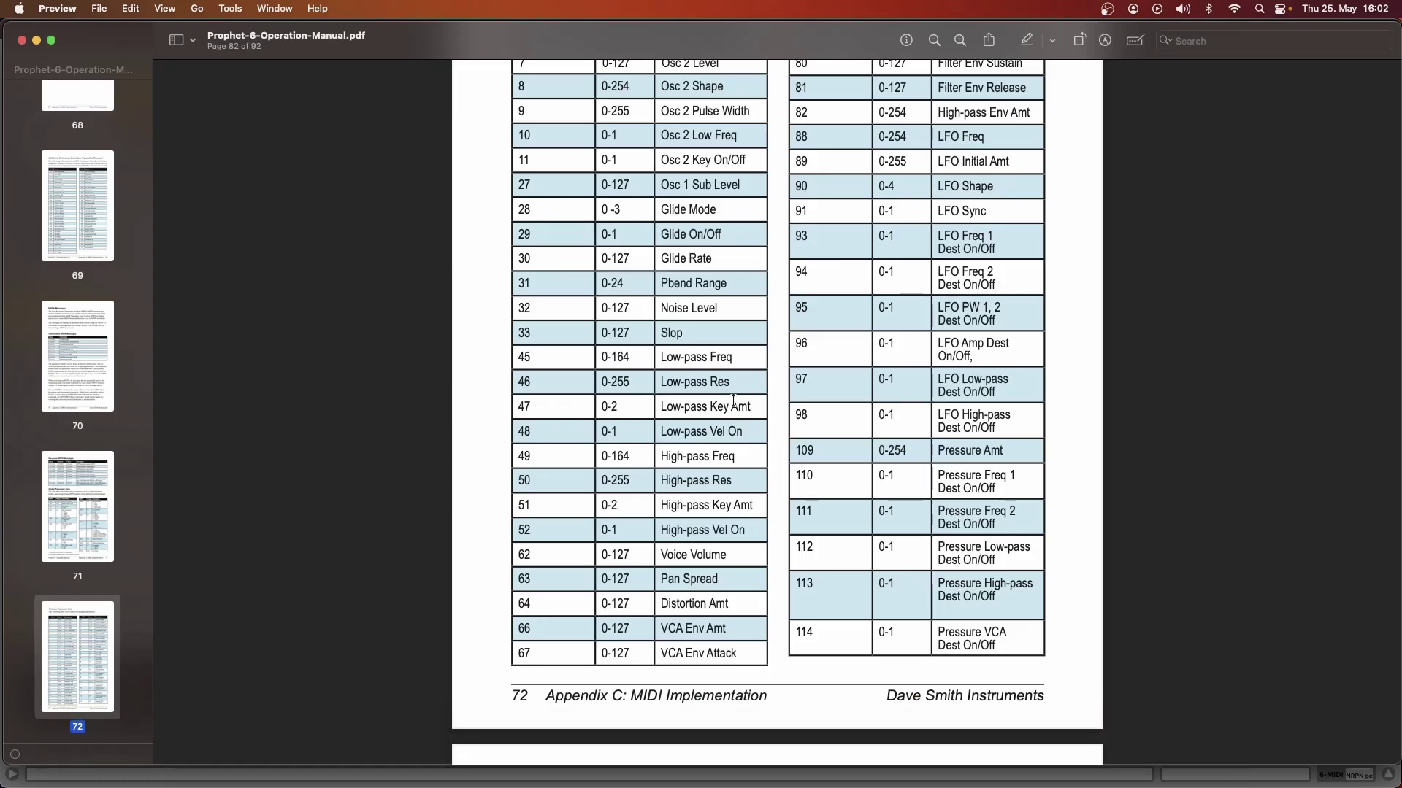
{"action": "scroll", "coordinate": [733, 405], "scroll_direction": "up", "scroll_amount": 3}
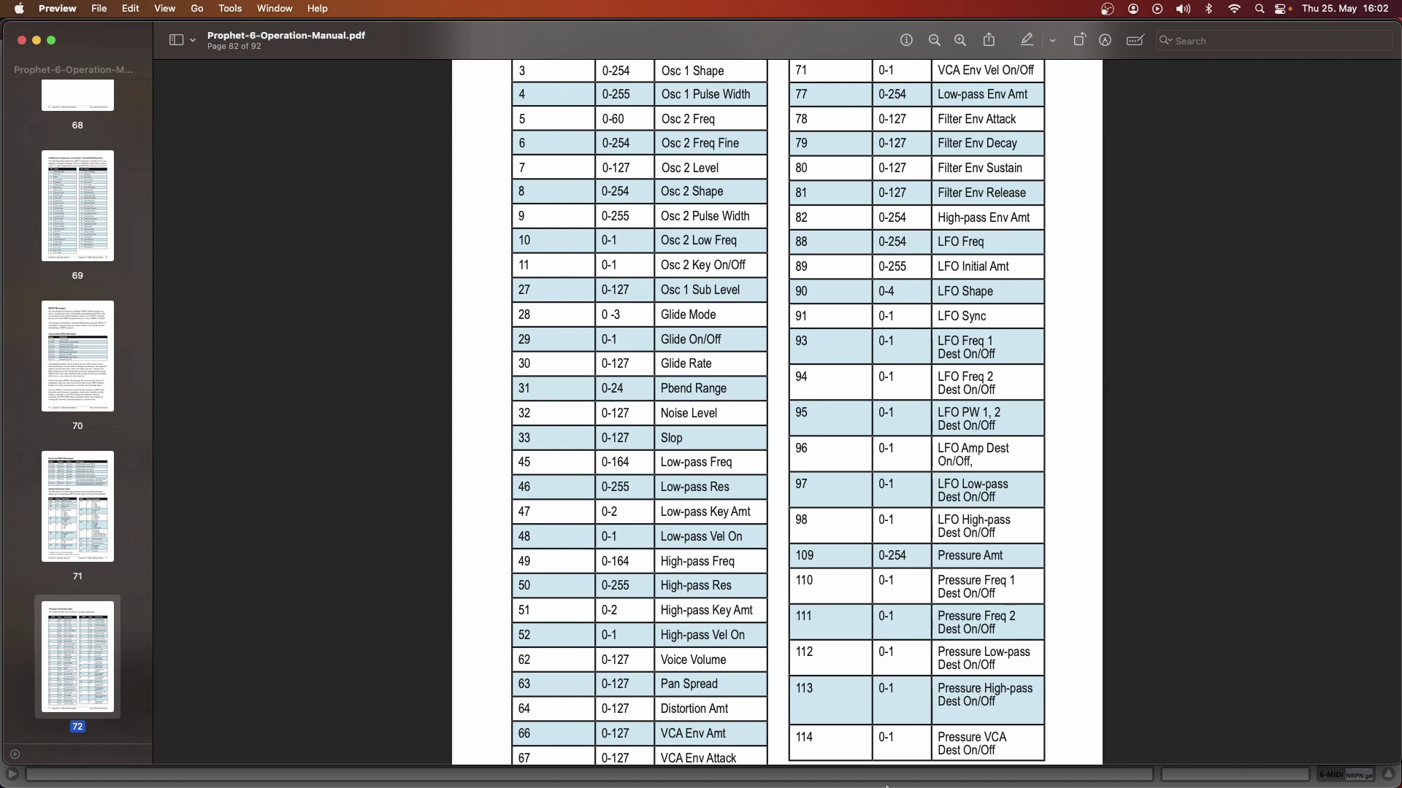
{"action": "mouse_move", "coordinate": [927, 786]}
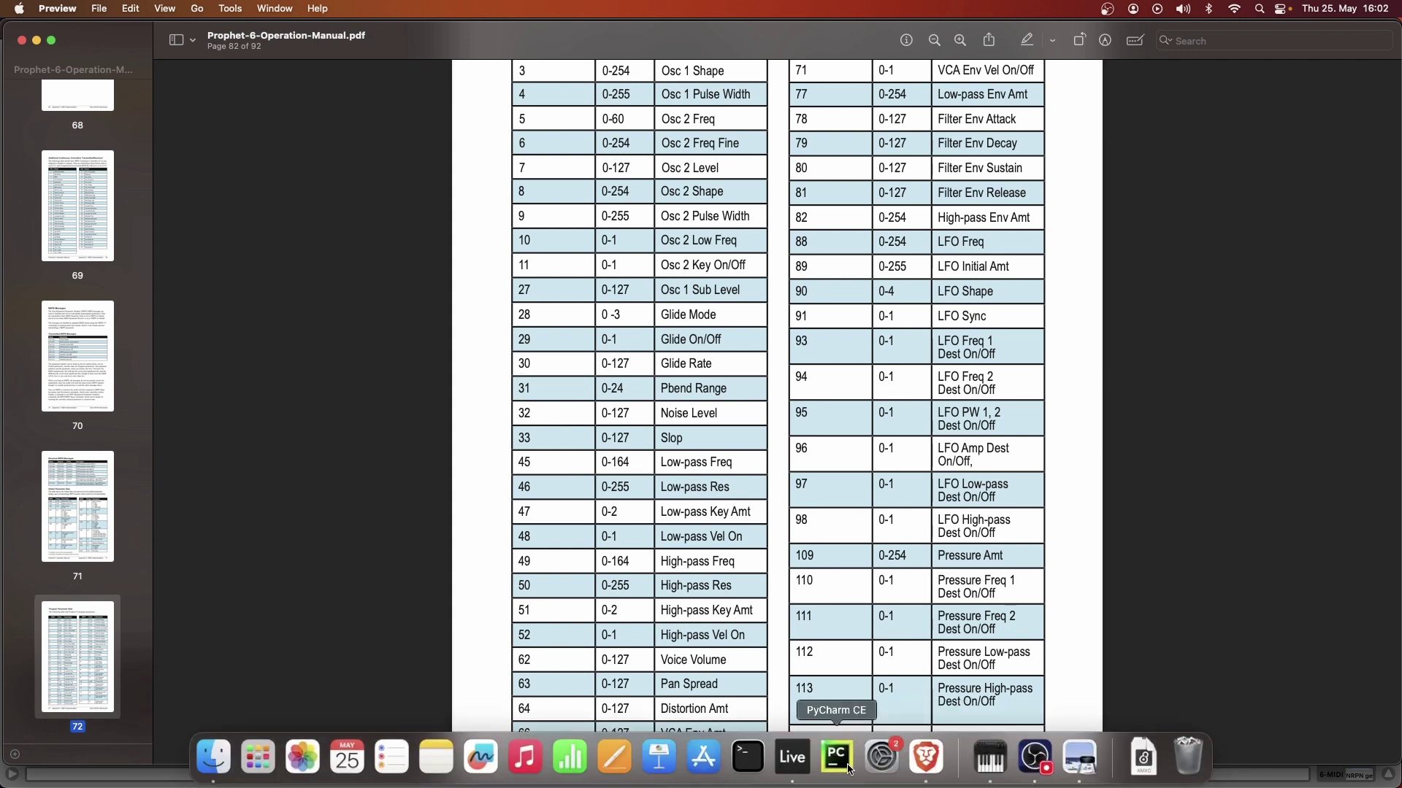
{"action": "left_click", "coordinate": [798, 762]}
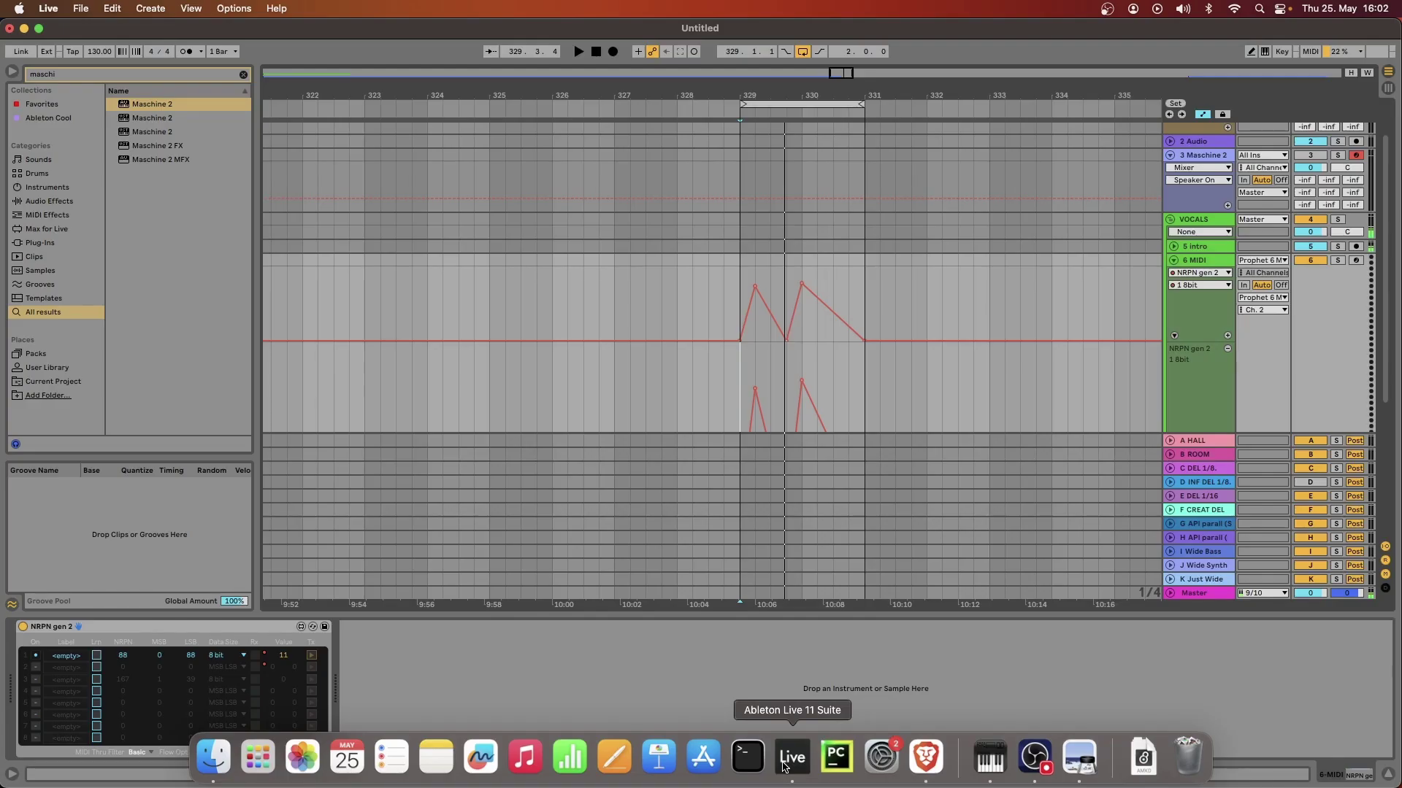
- Enable the second NRPN row, confirm its parameter in the manual, and set 7 bit data size
{"action": "left_click", "coordinate": [35, 667]}
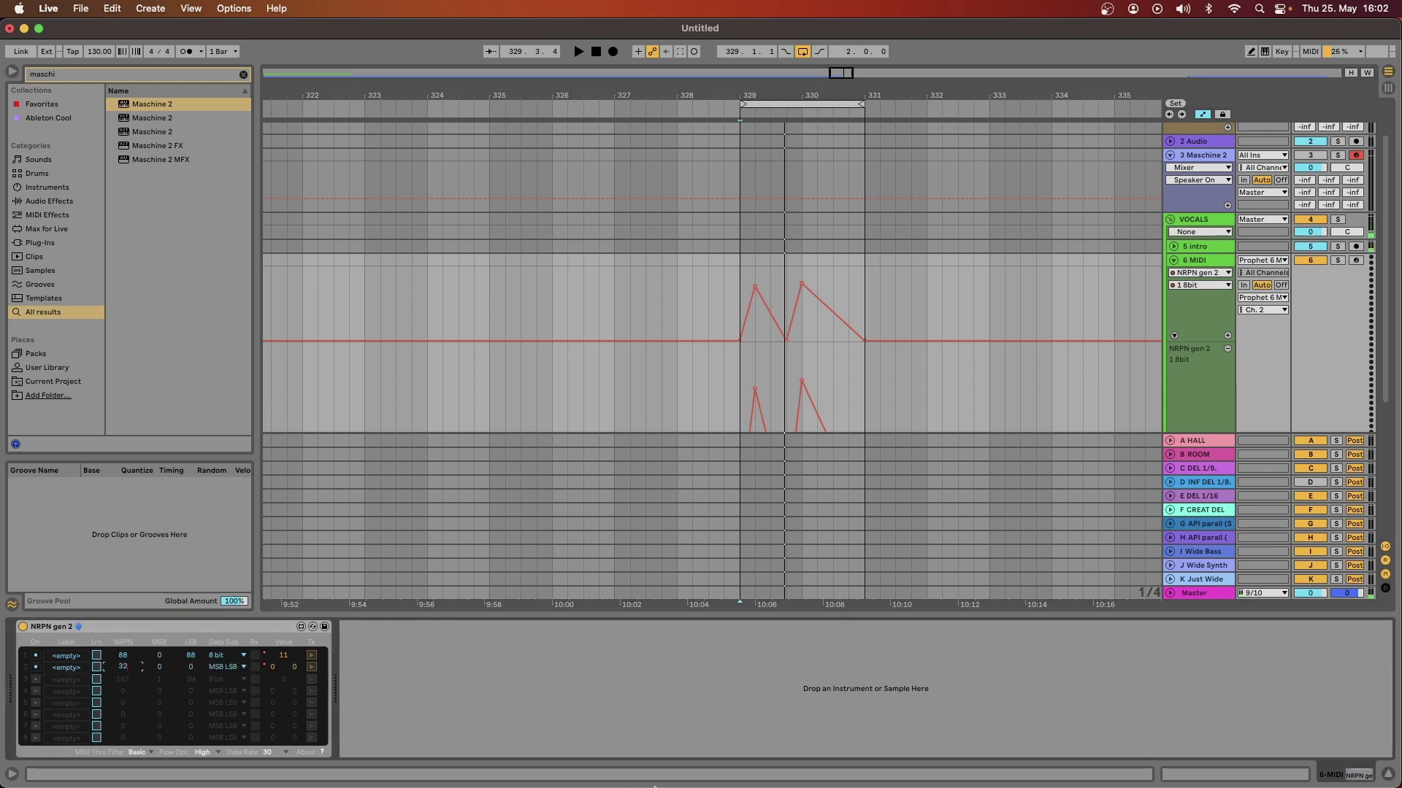
{"action": "mouse_move", "coordinate": [1062, 786]}
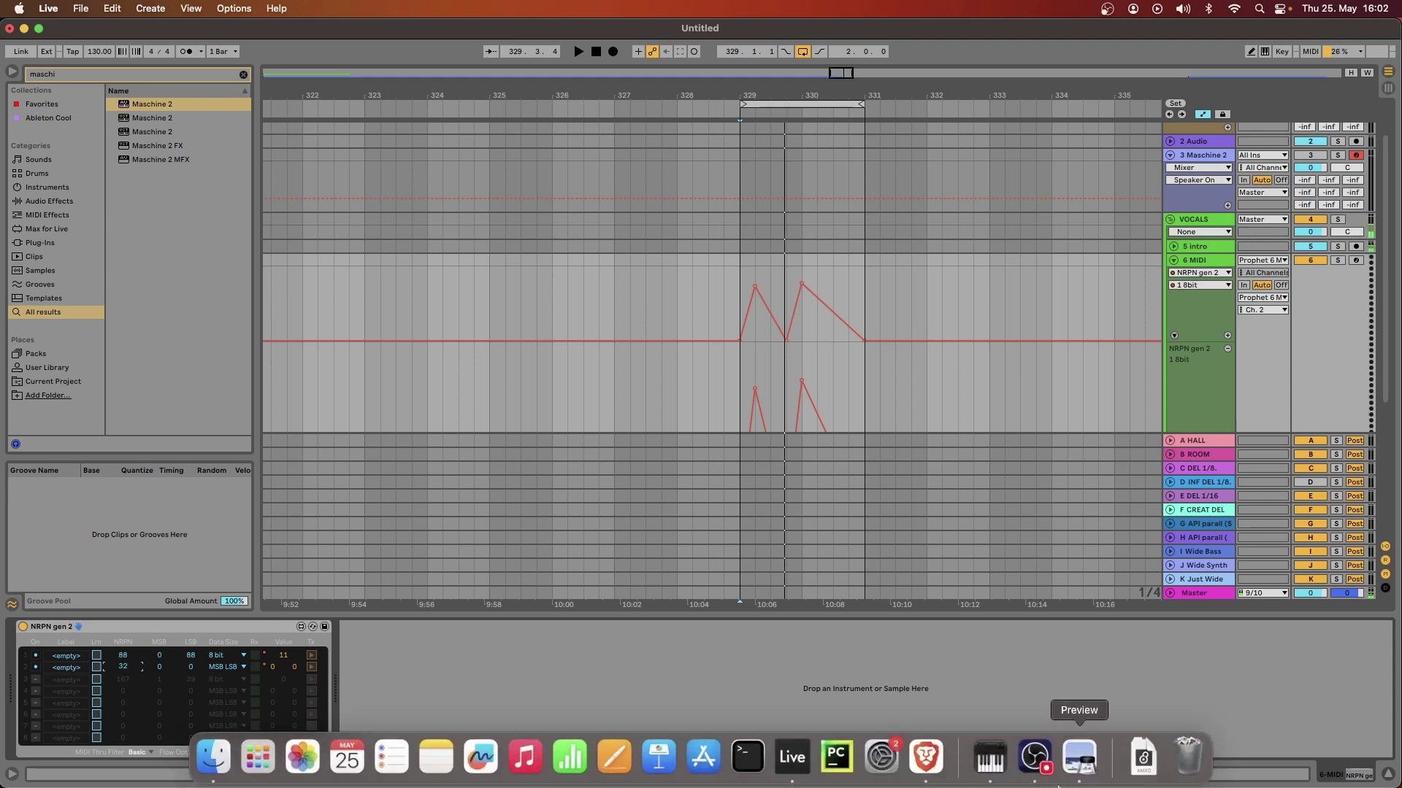
{"action": "left_click", "coordinate": [1080, 757]}
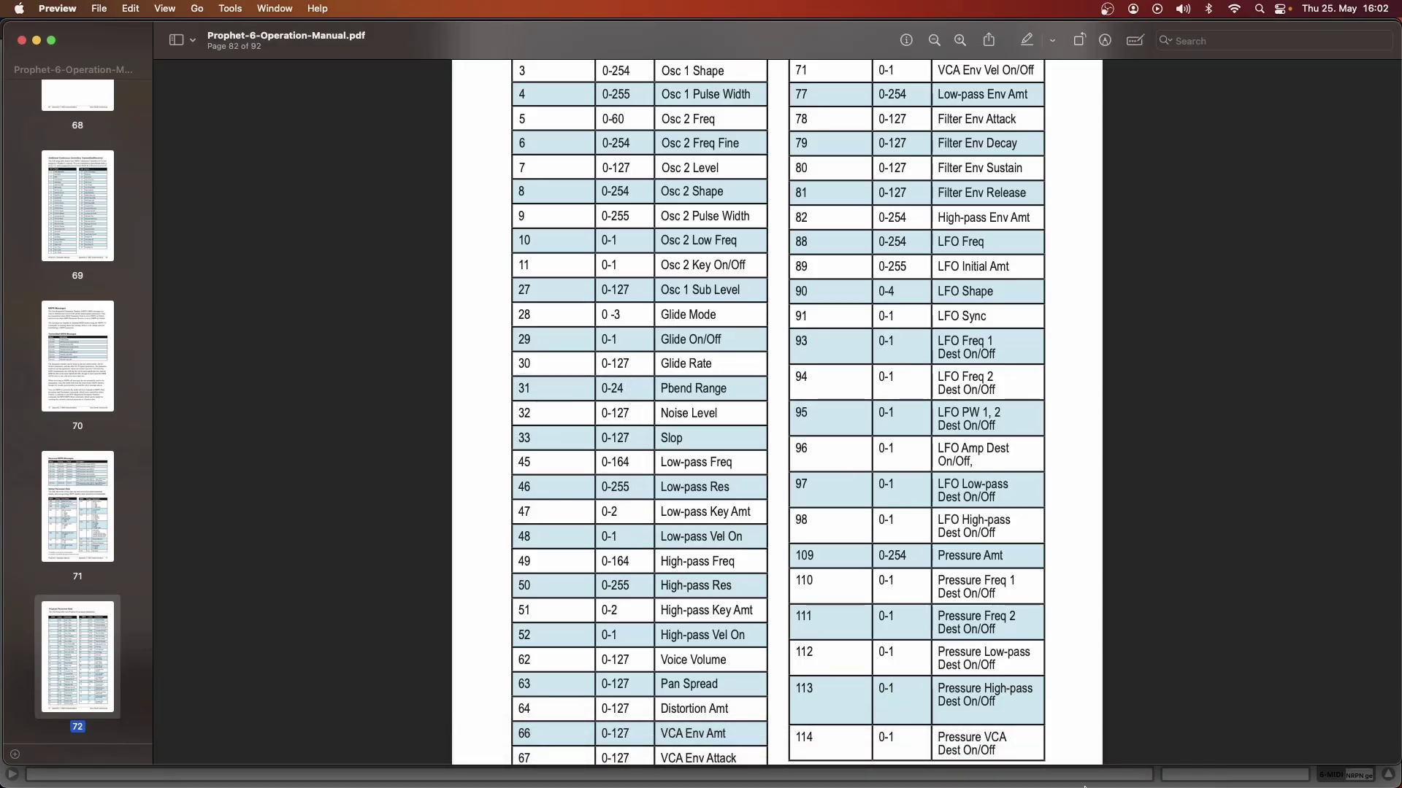
{"action": "mouse_move", "coordinate": [1074, 785]}
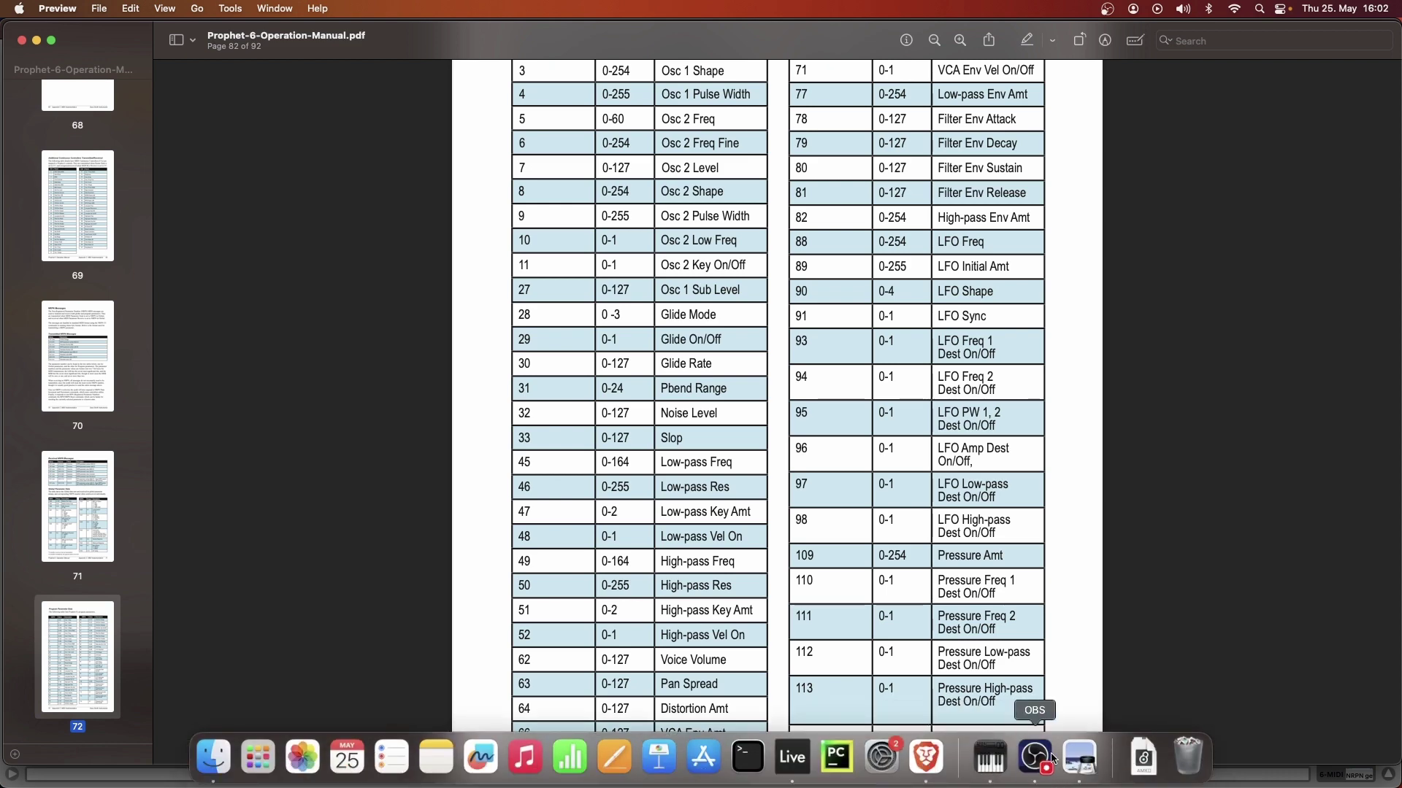
{"action": "left_click", "coordinate": [792, 759]}
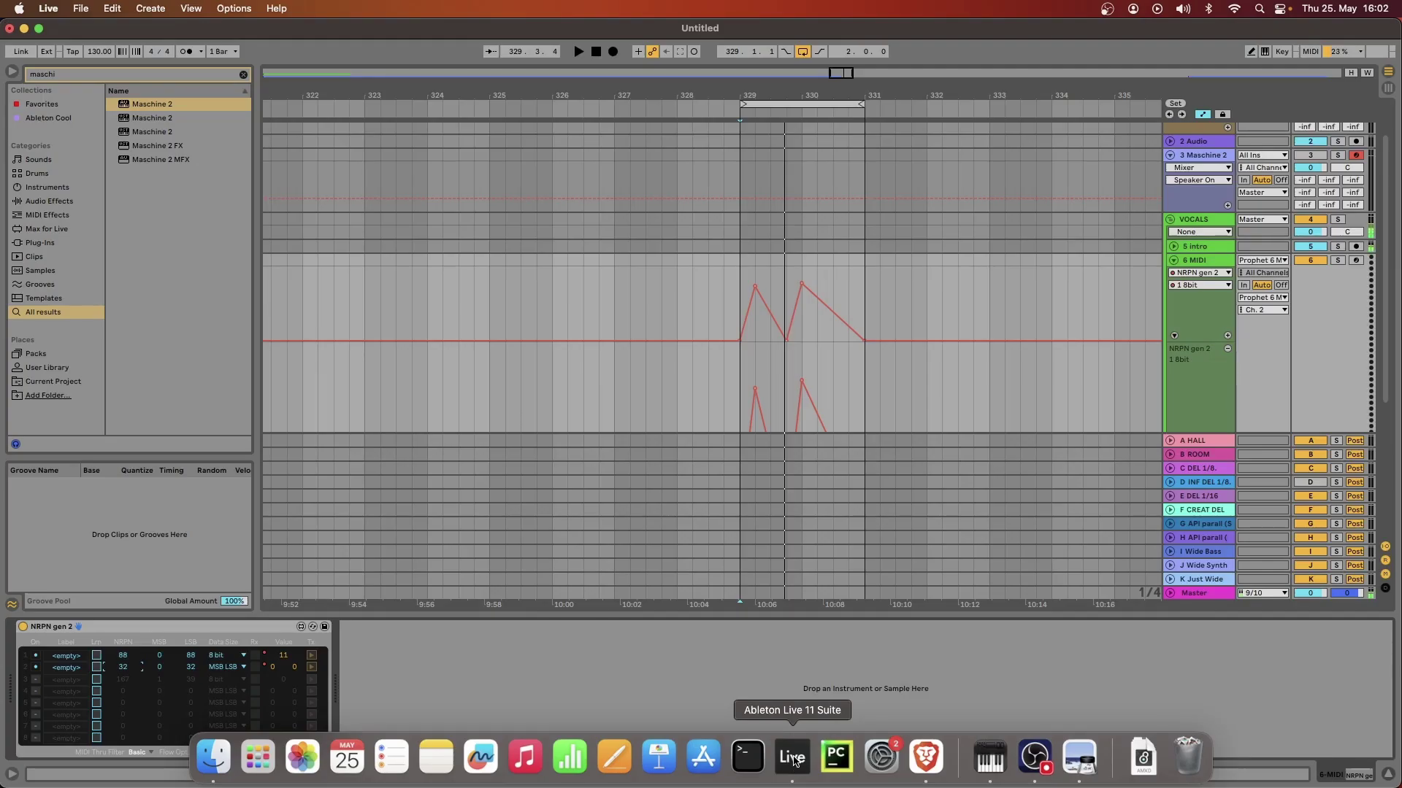
{"action": "left_click", "coordinate": [228, 668]}
{"action": "left_click", "coordinate": [225, 641]}
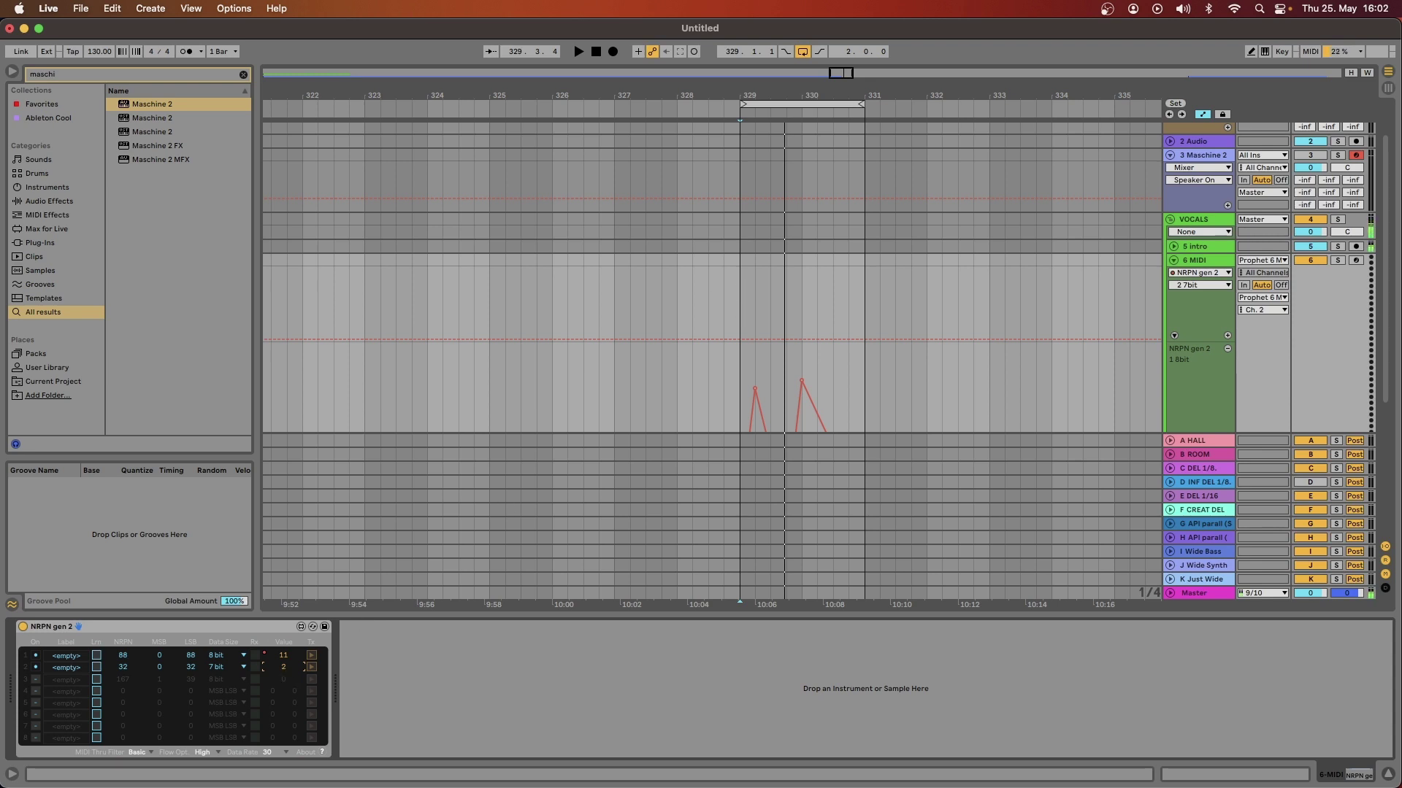
- Paste a rapid on/off pulse pattern into the NRPN gen 2 7 bit lane at bar 329
{"action": "left_click", "coordinate": [739, 304]}
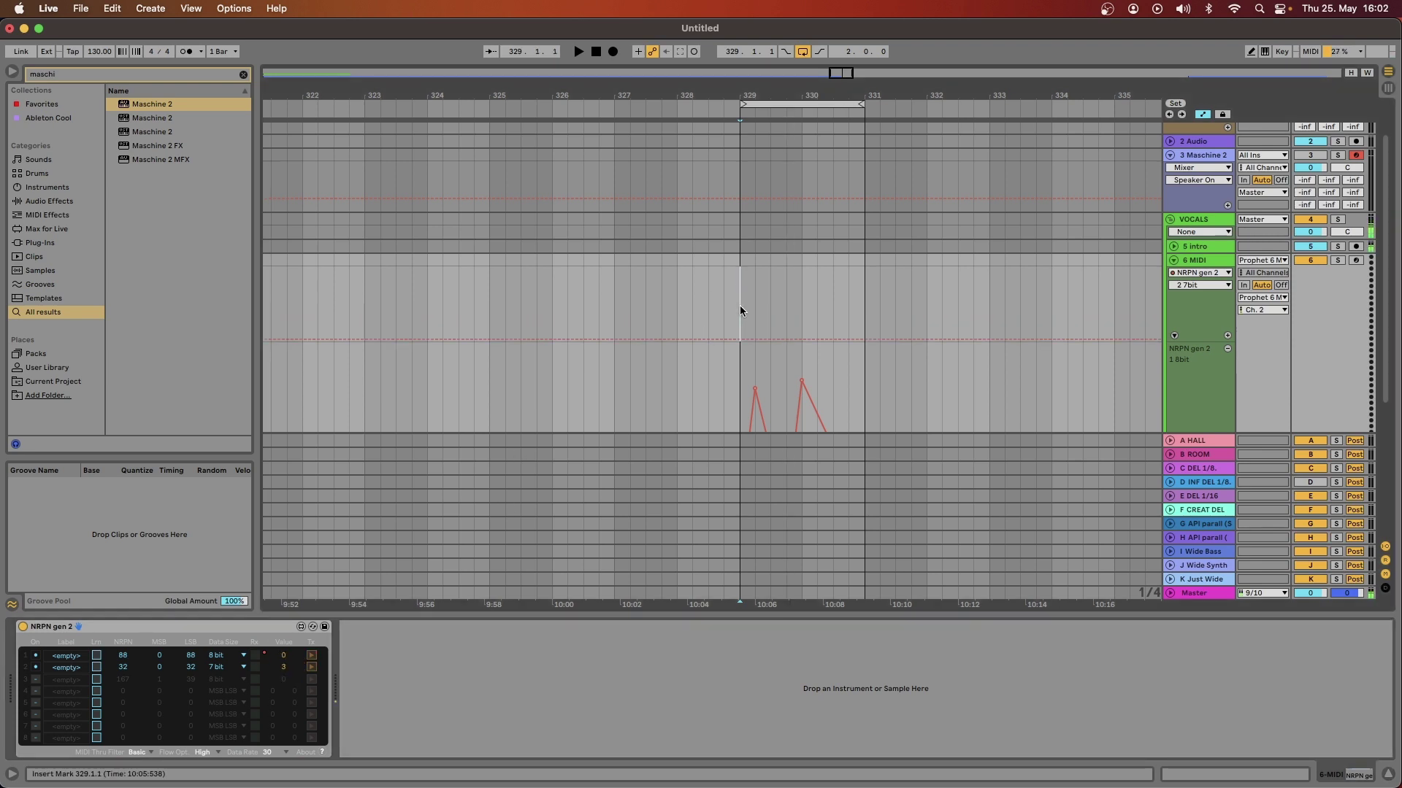
{"action": "key", "text": "cmd+v"}
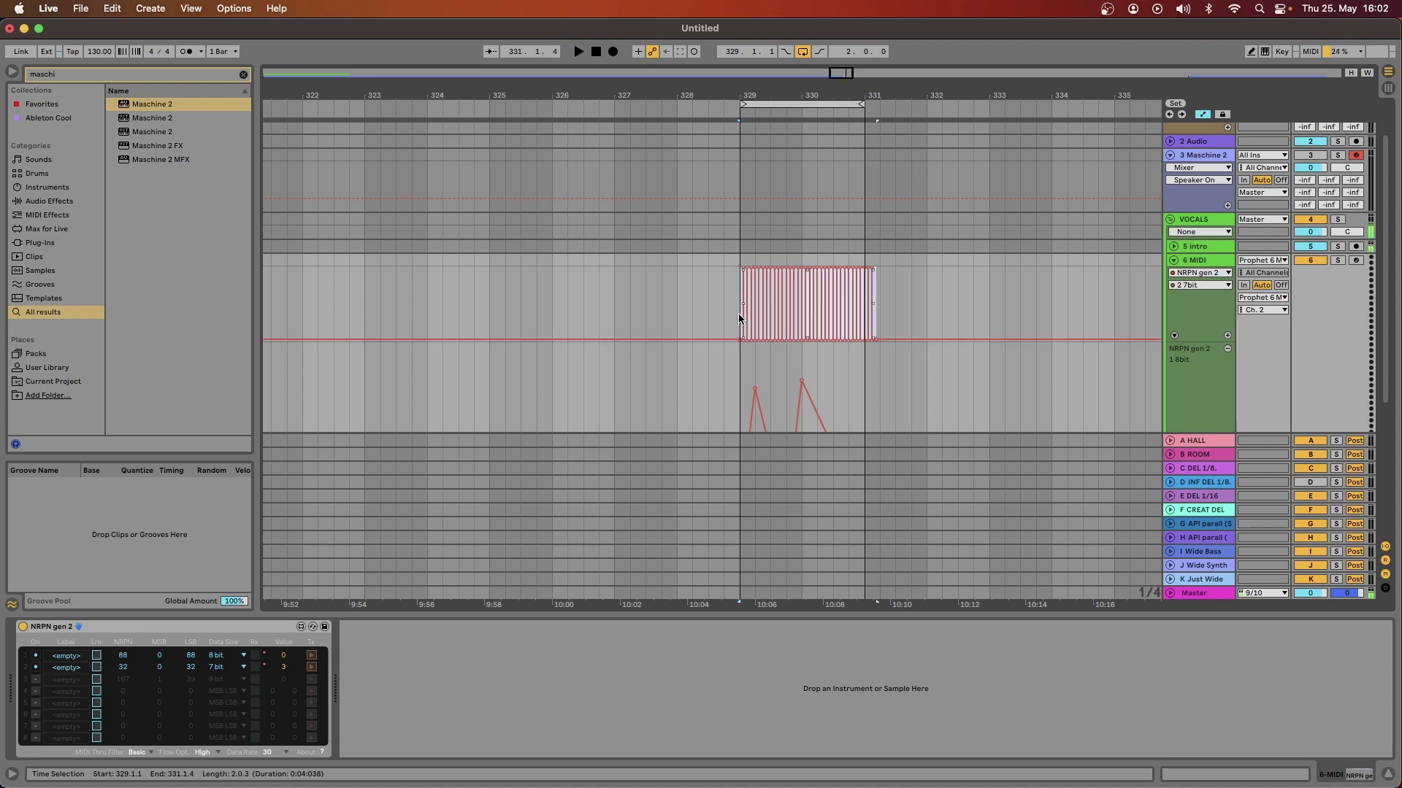
{"action": "scroll", "coordinate": [799, 309], "scroll_direction": "up", "scroll_amount": 10}
{"action": "scroll", "coordinate": [788, 314], "scroll_direction": "down", "scroll_amount": 5}
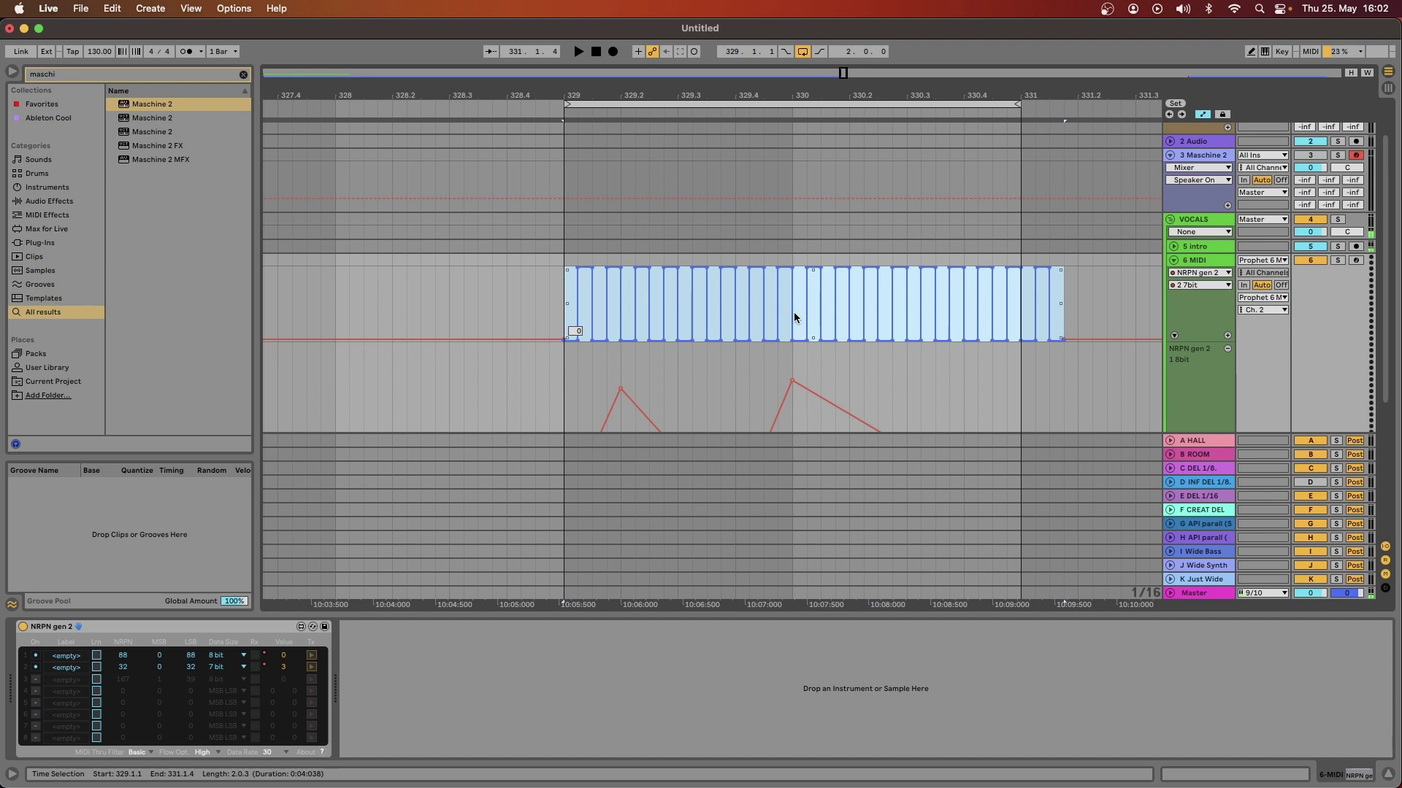
- Play the set back from bar 329 to hear the new automation patterns
{"action": "left_click", "coordinate": [567, 174]}
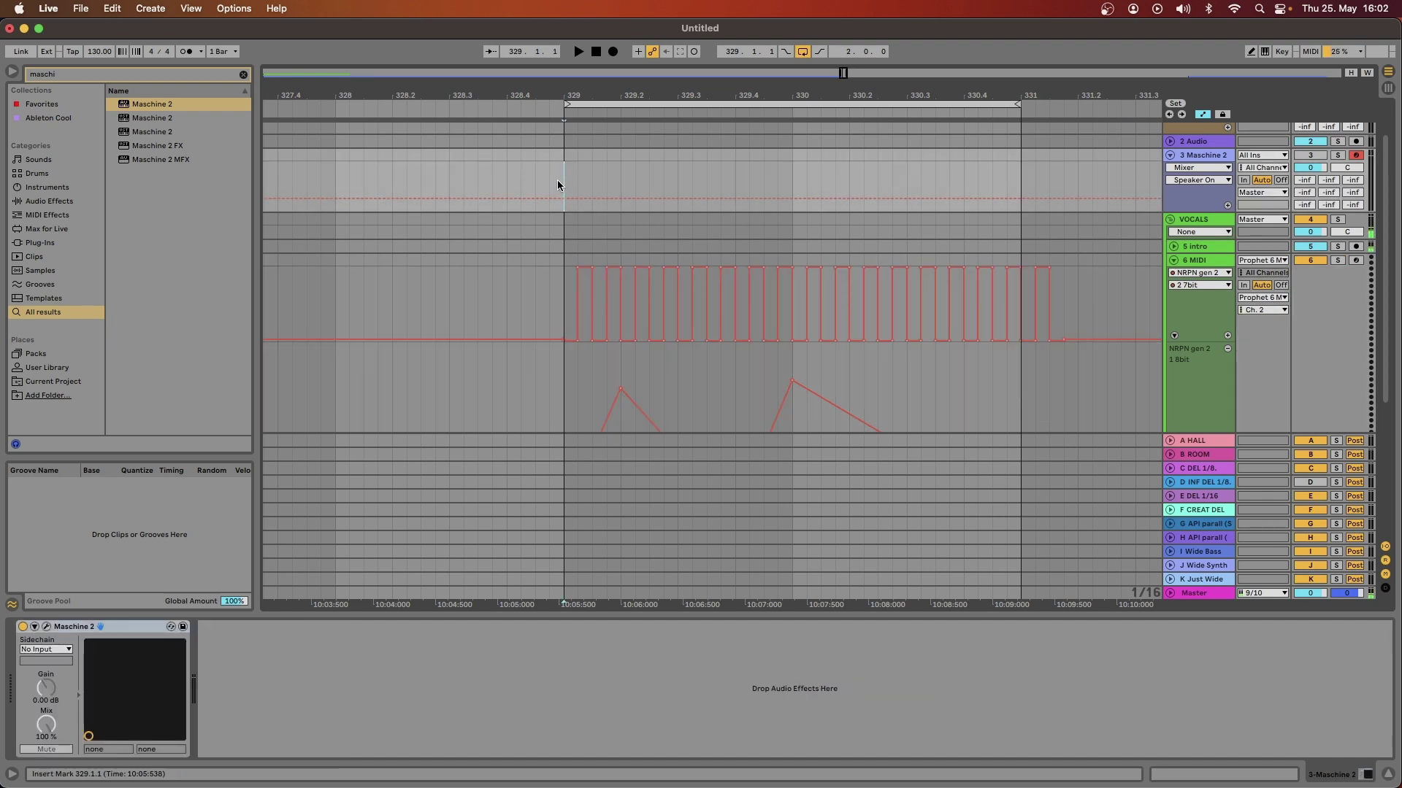
{"action": "key", "text": "space"}
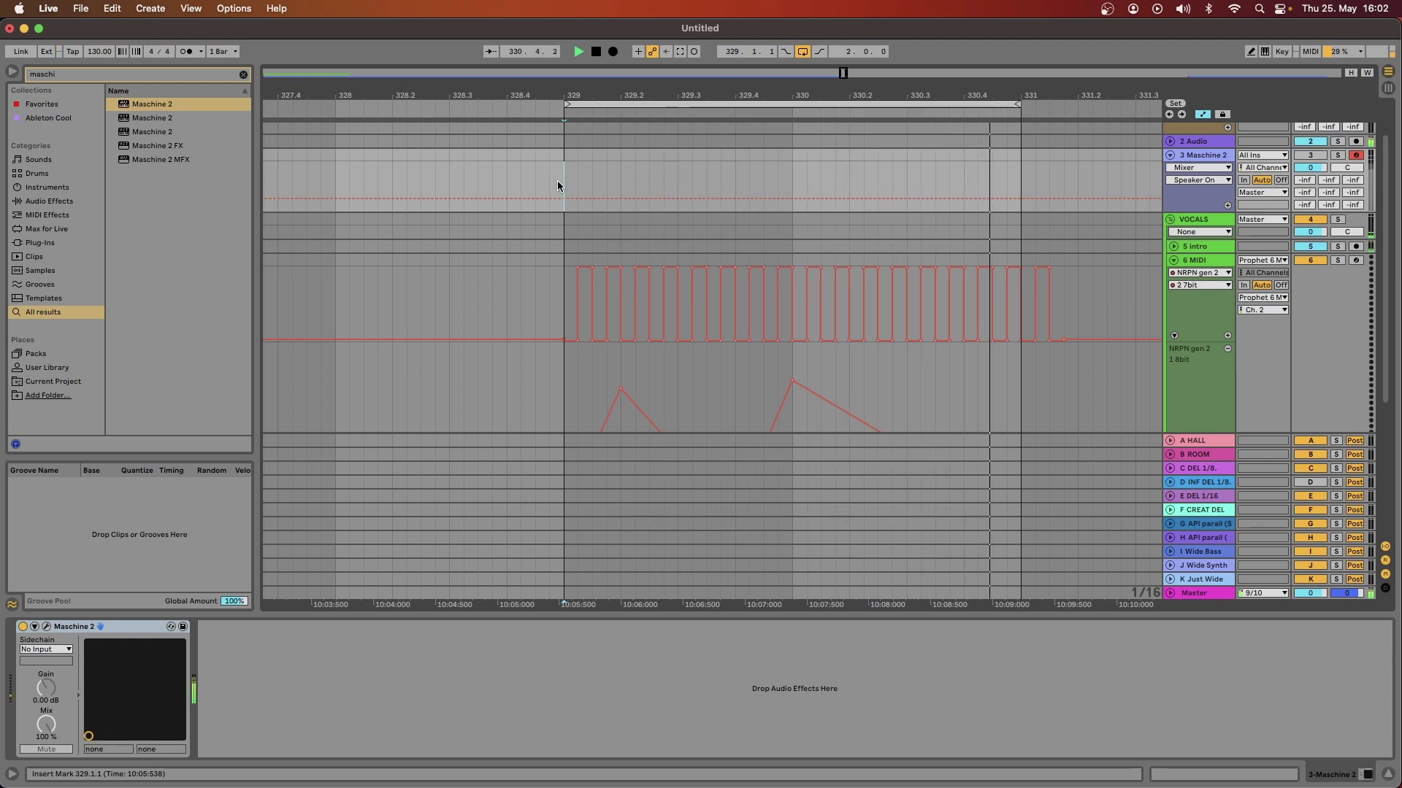
{"action": "scroll", "coordinate": [558, 278], "scroll_direction": "down", "scroll_amount": 2}
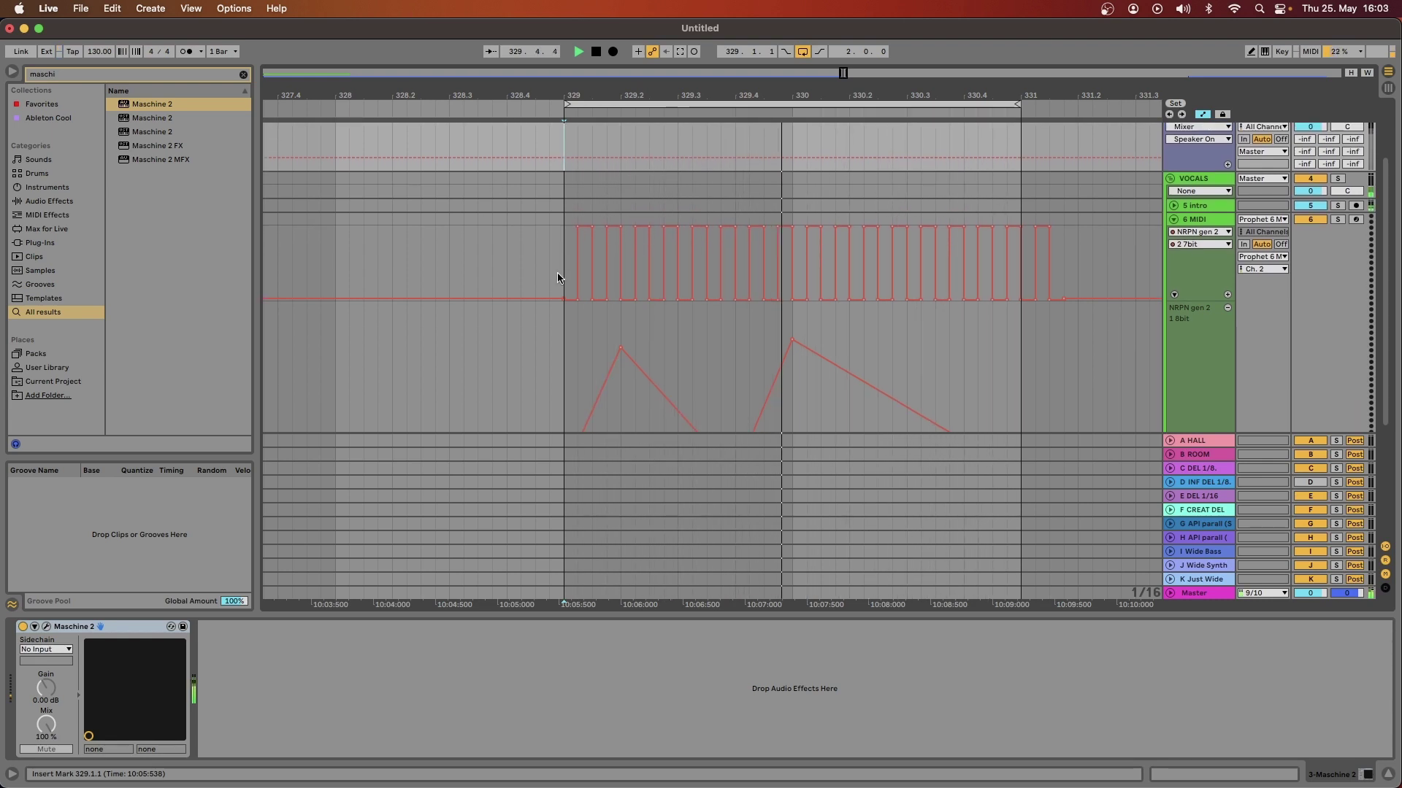
{"action": "scroll", "coordinate": [557, 278], "scroll_direction": "down", "scroll_amount": 3}
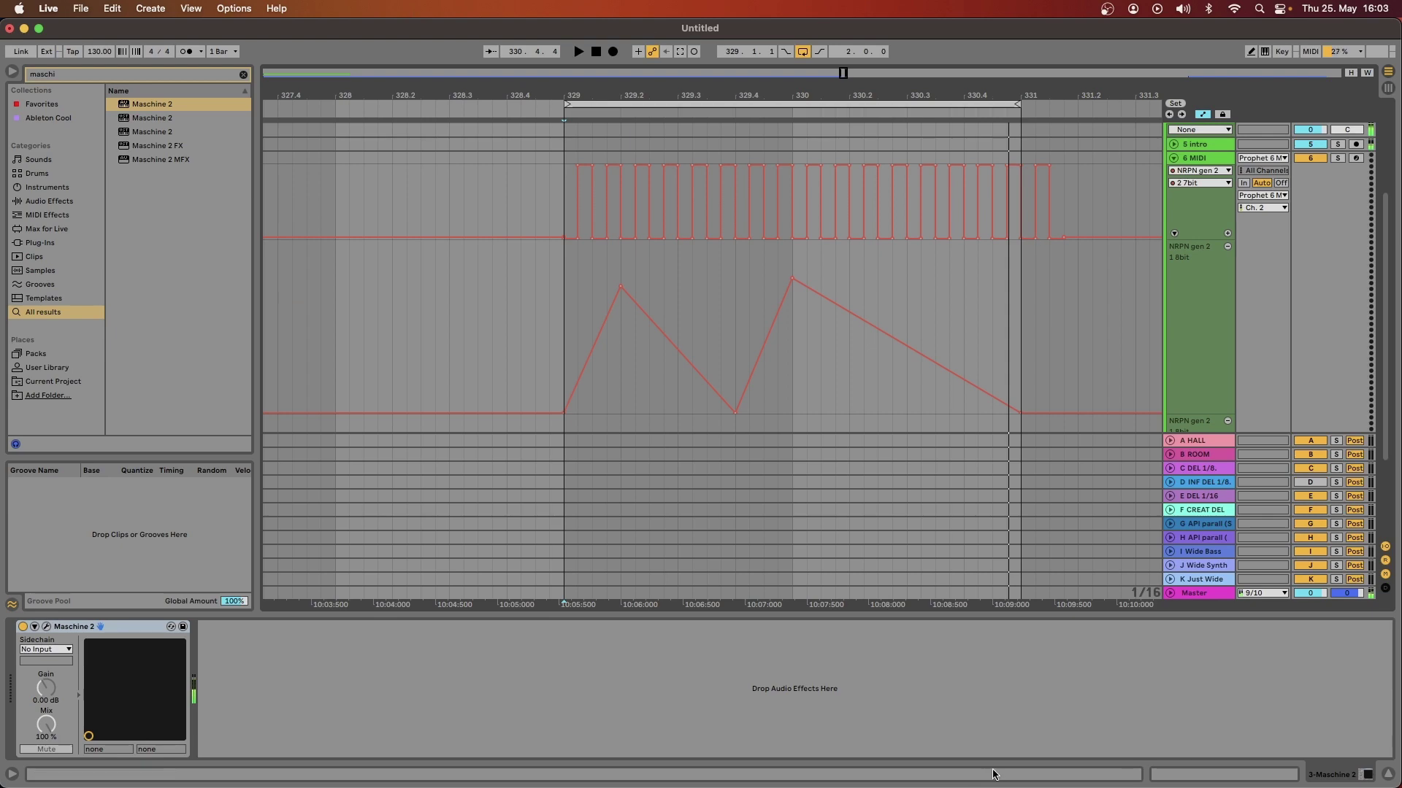
- Bring the Prophet-6 manual forward and show the page 72 Program Parameter Data NRPN table
{"action": "left_click", "coordinate": [1076, 756]}
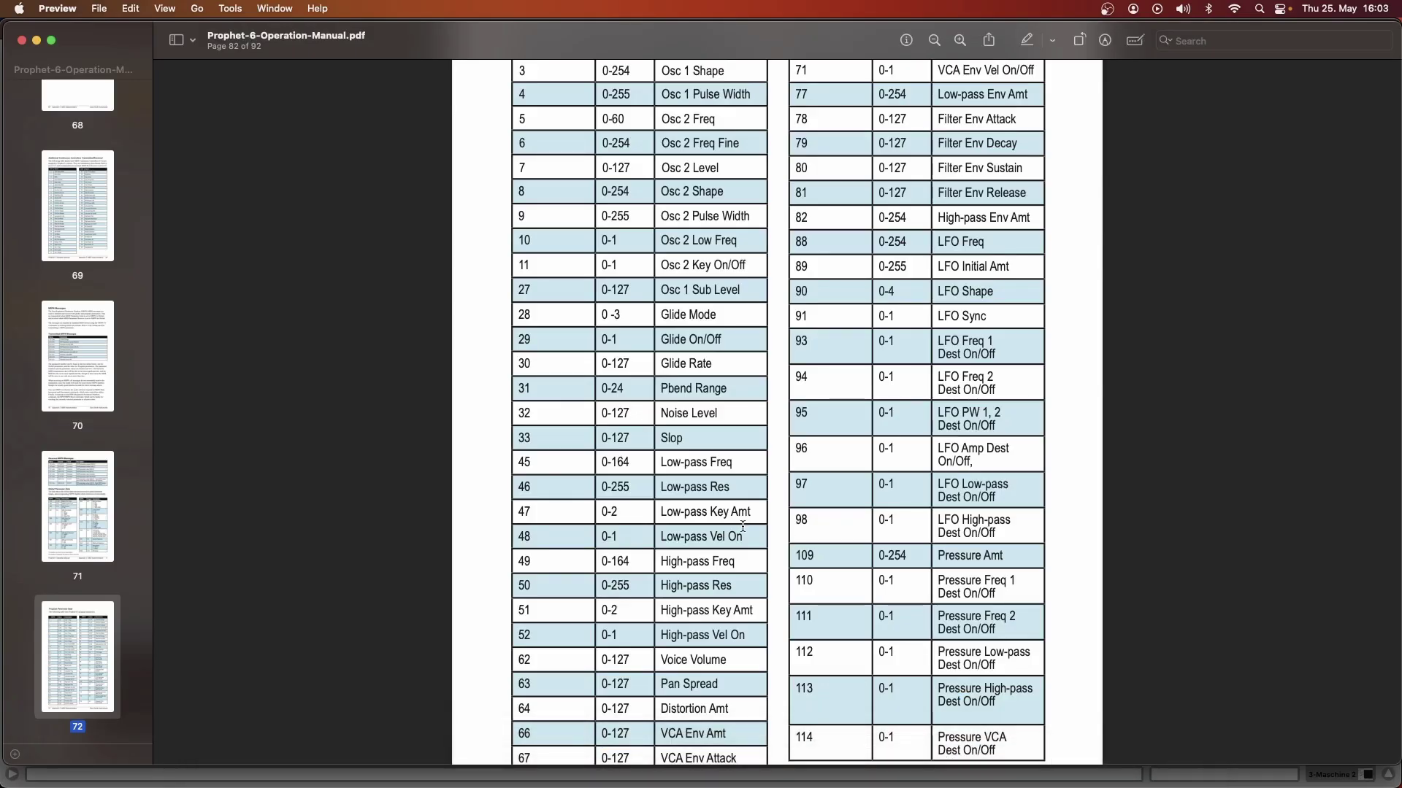
{"action": "scroll", "coordinate": [741, 454], "scroll_direction": "up", "scroll_amount": 3}
{"action": "scroll", "coordinate": [741, 454], "scroll_direction": "down", "scroll_amount": 15}
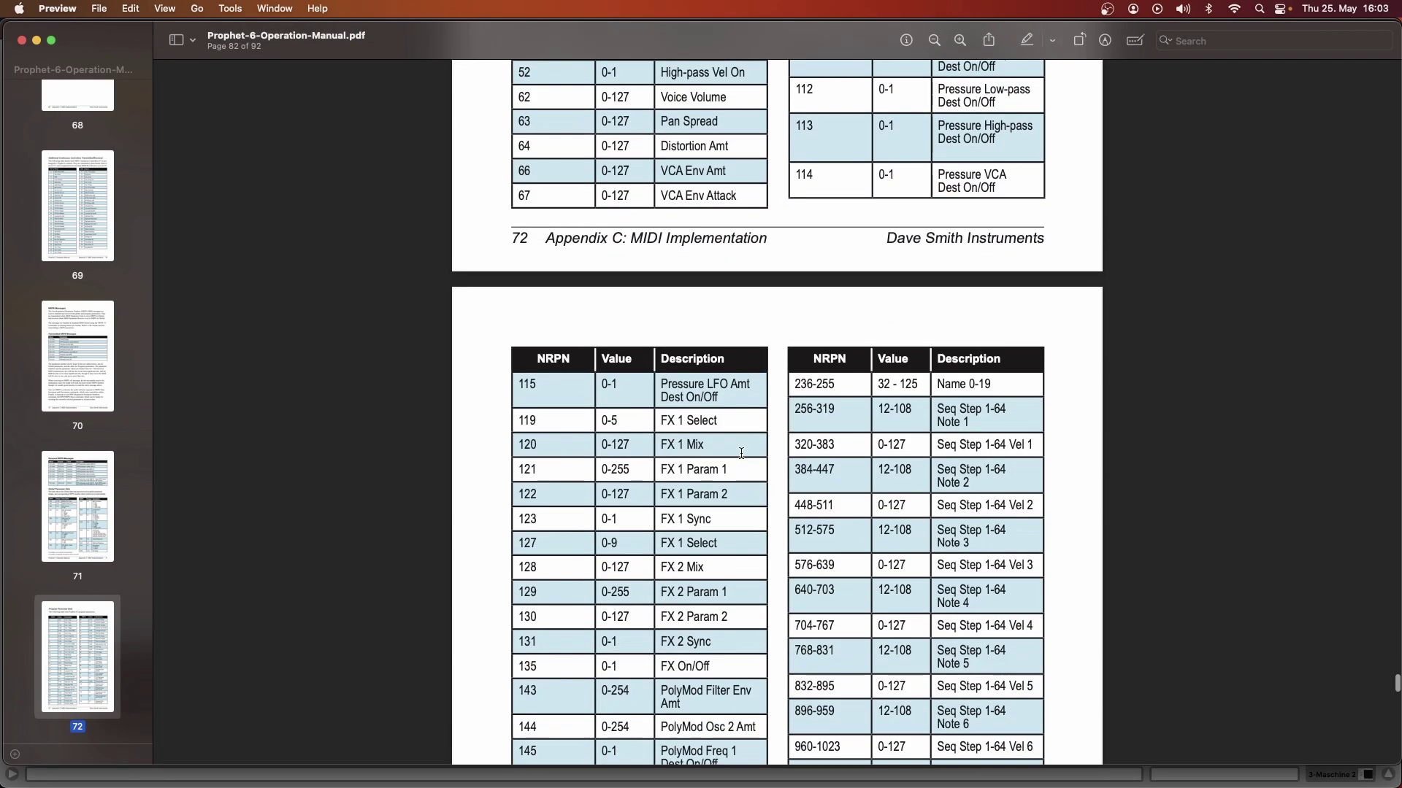
{"action": "scroll", "coordinate": [741, 453], "scroll_direction": "down", "scroll_amount": 5}
{"action": "scroll", "coordinate": [741, 454], "scroll_direction": "up", "scroll_amount": 10}
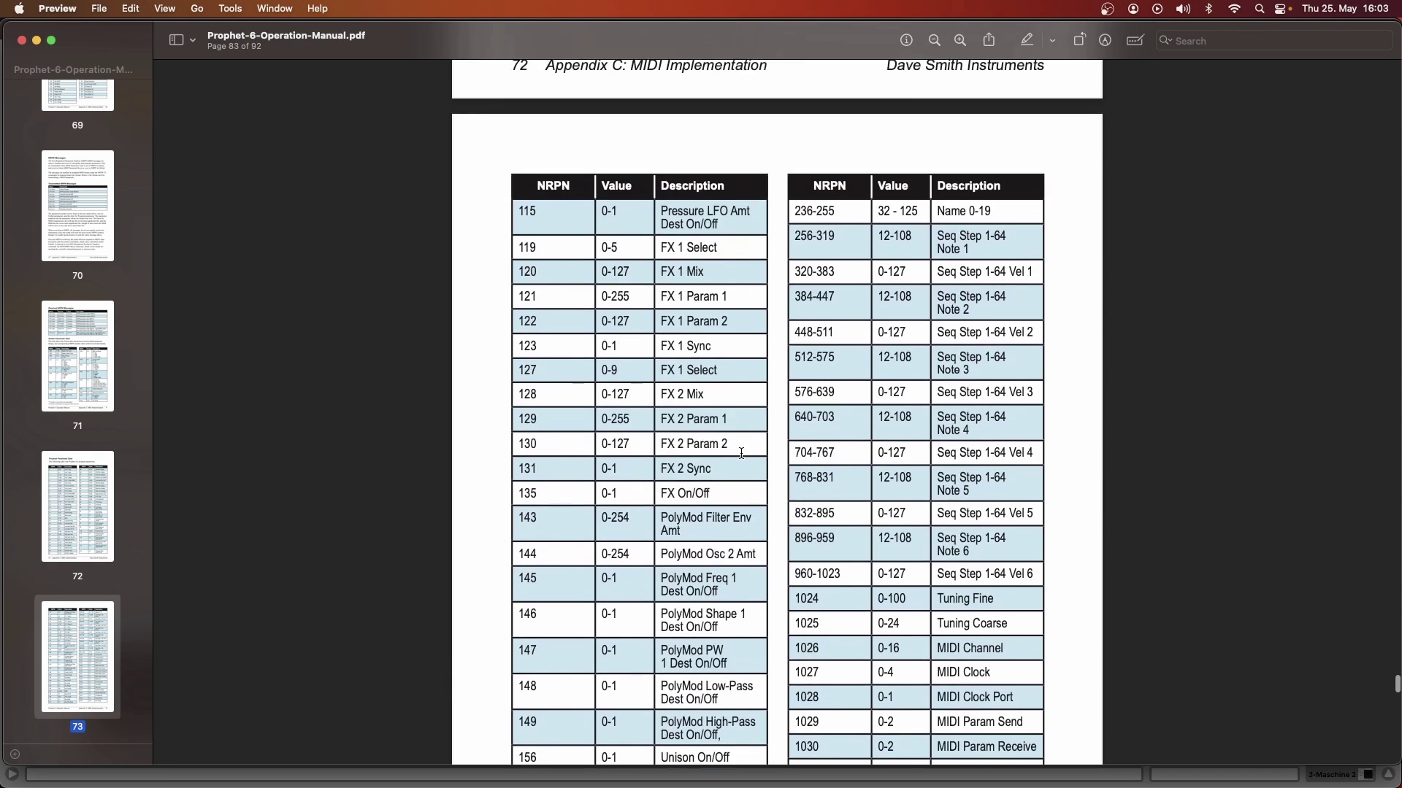
{"action": "scroll", "coordinate": [741, 454], "scroll_direction": "up", "scroll_amount": 8}
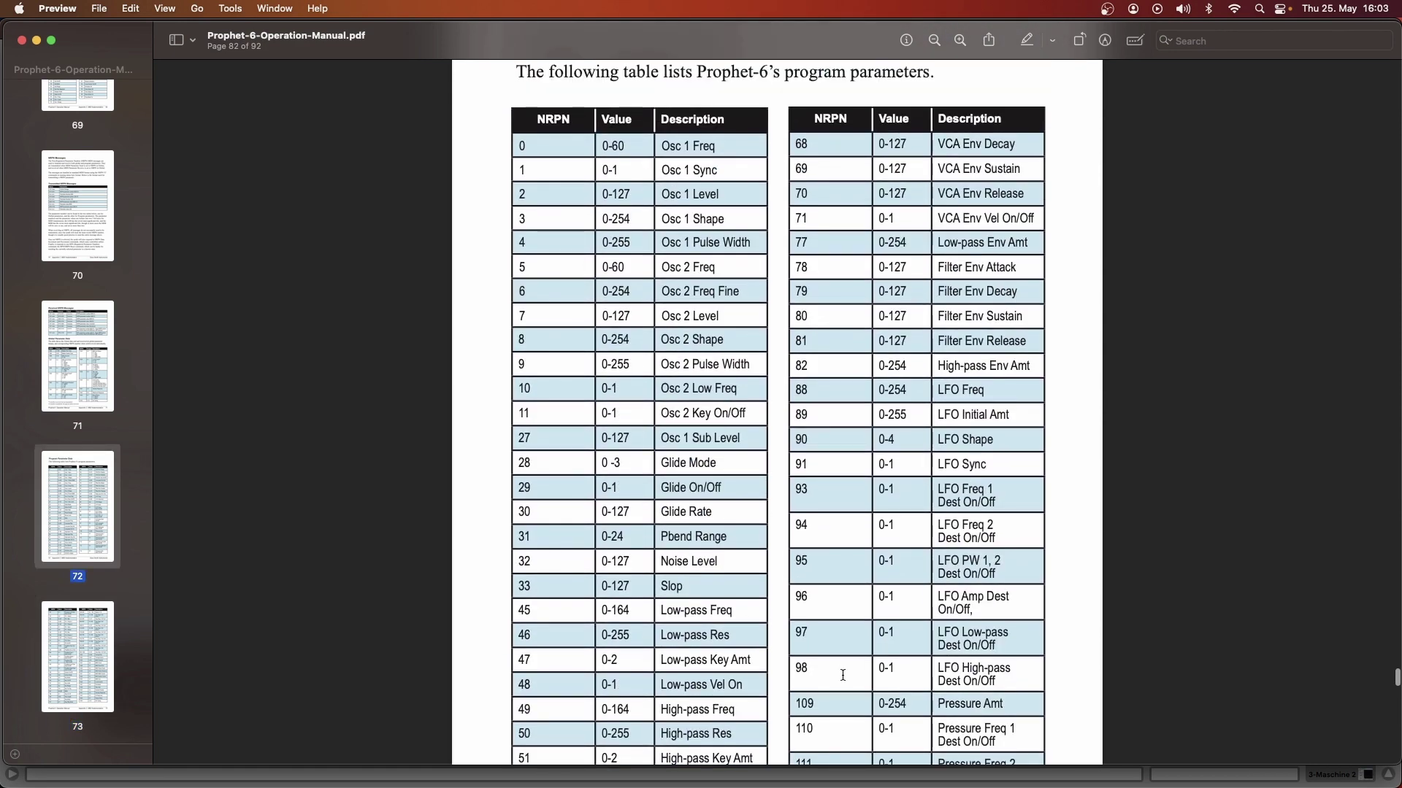